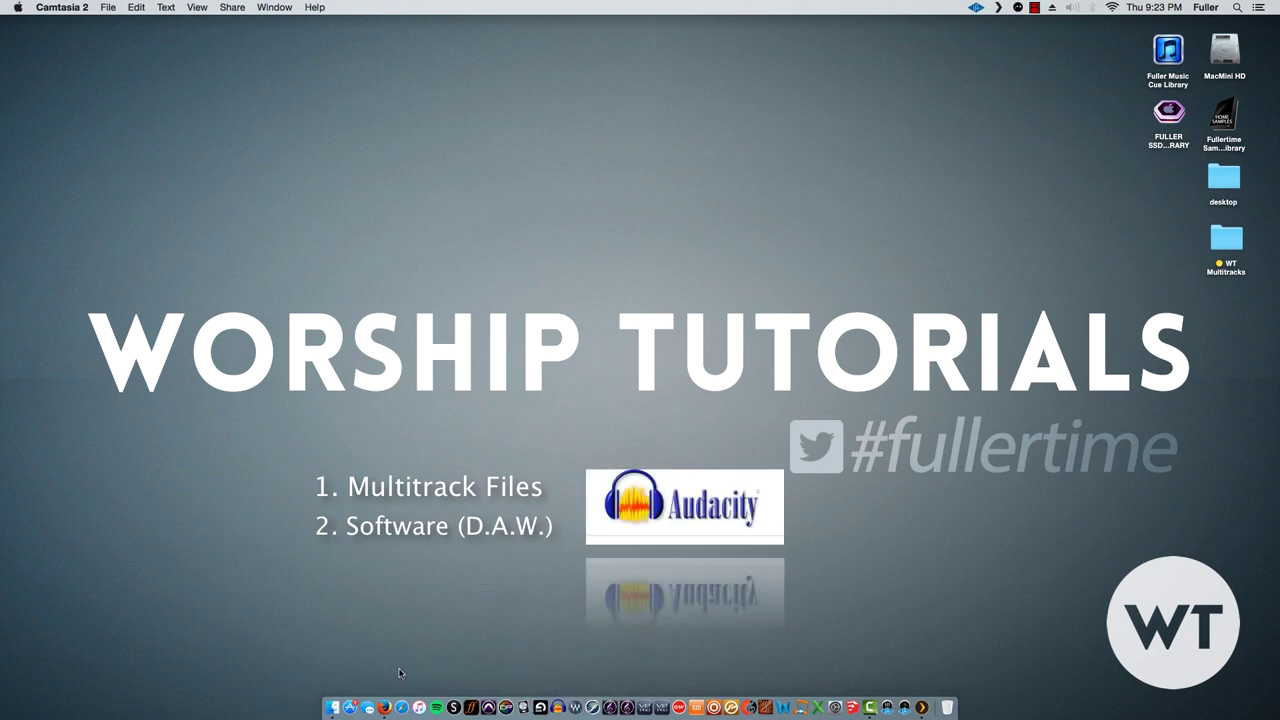
- Switch to Firefox, close the Audacity Mac download page and show the Worship Tutorials home page
left_click(386, 705)
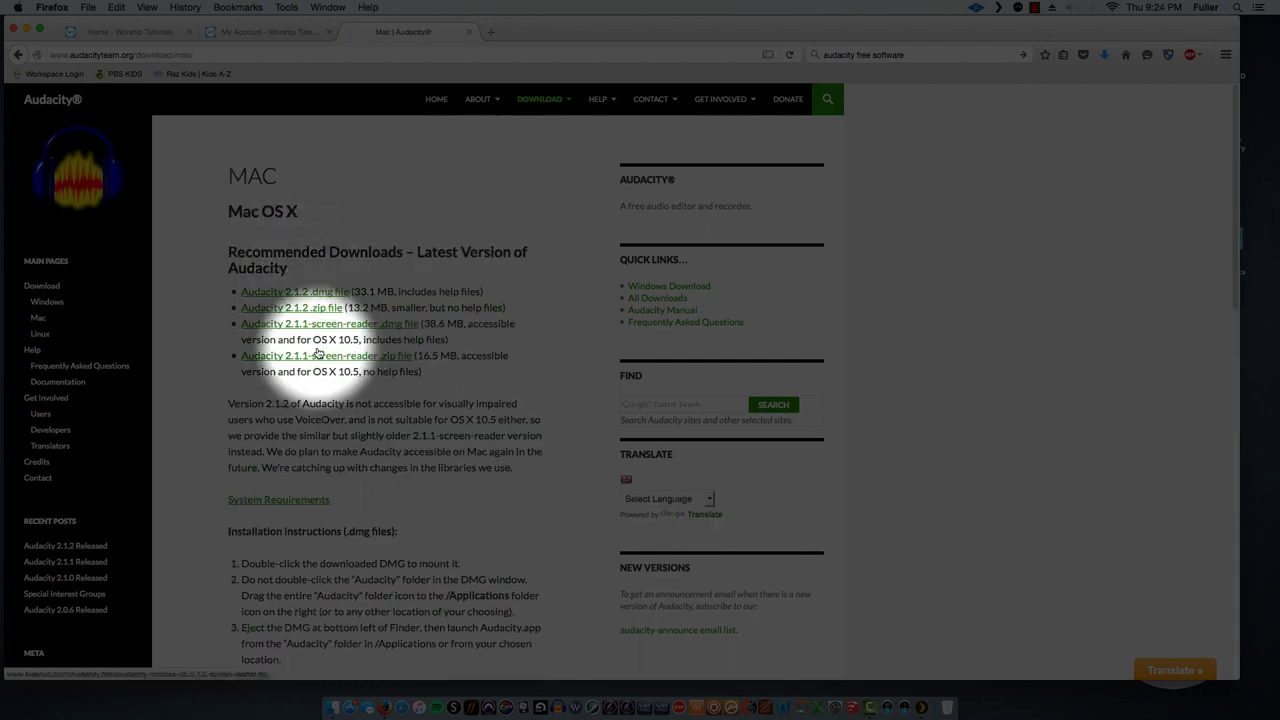
left_click(468, 34)
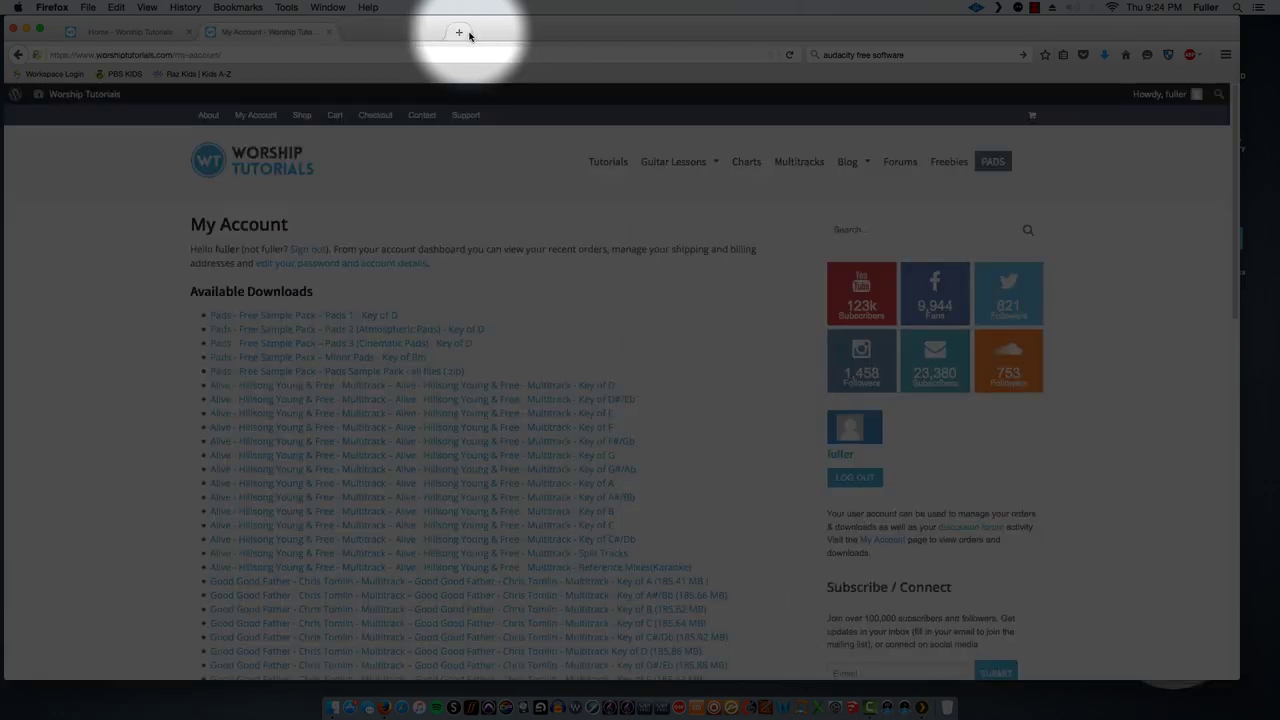
left_click(165, 33)
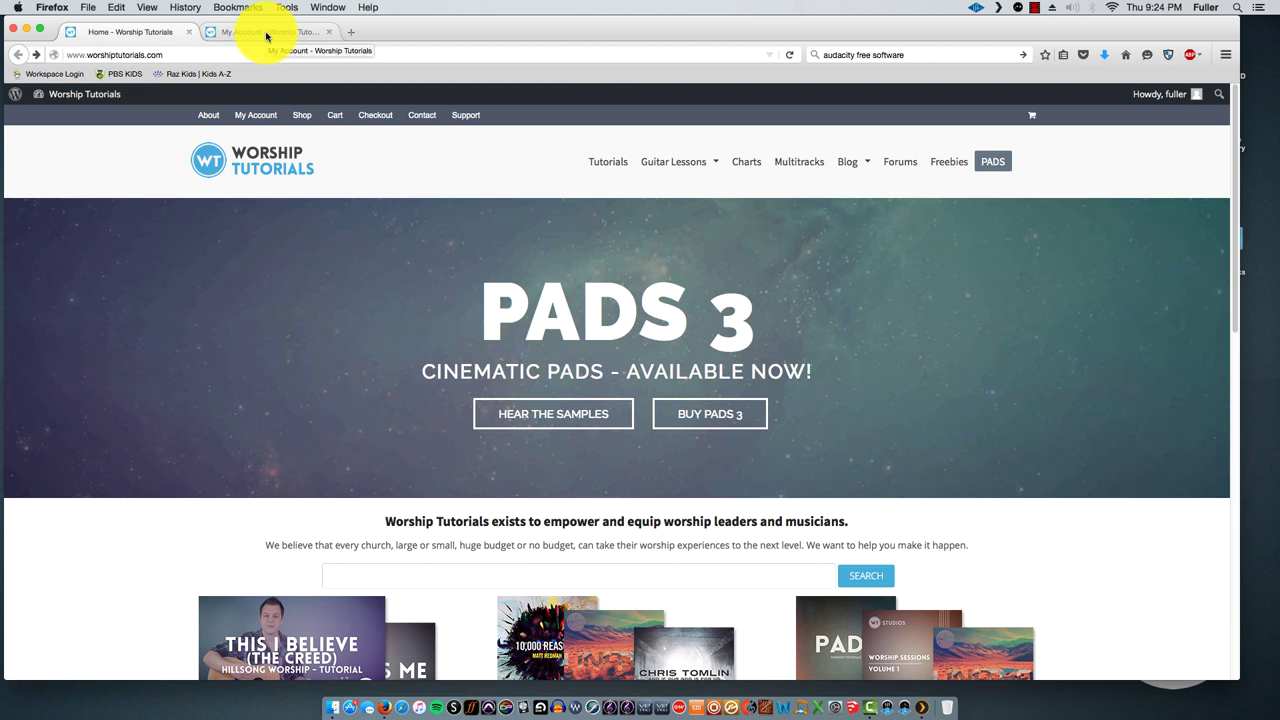
- Open the My Account page and look through the available multitrack downloads
left_click(257, 116)
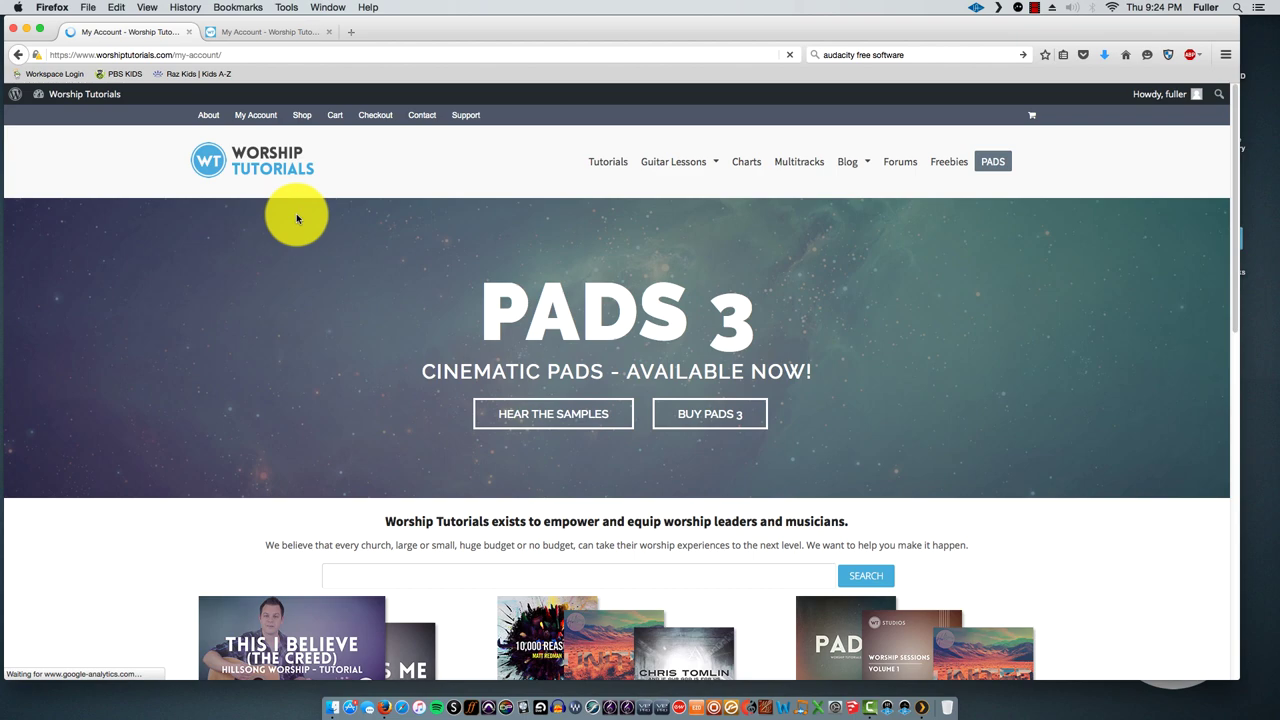
scroll(234, 322, "down", 3)
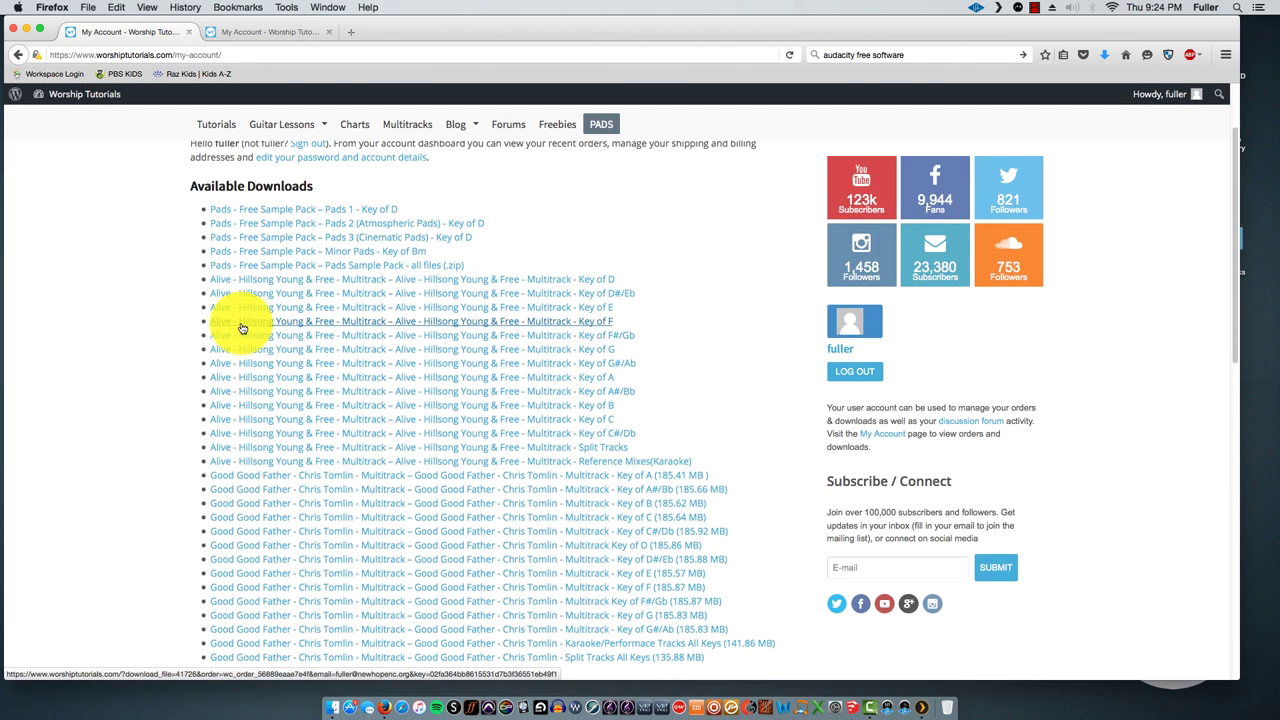
scroll(251, 332, "down", 2)
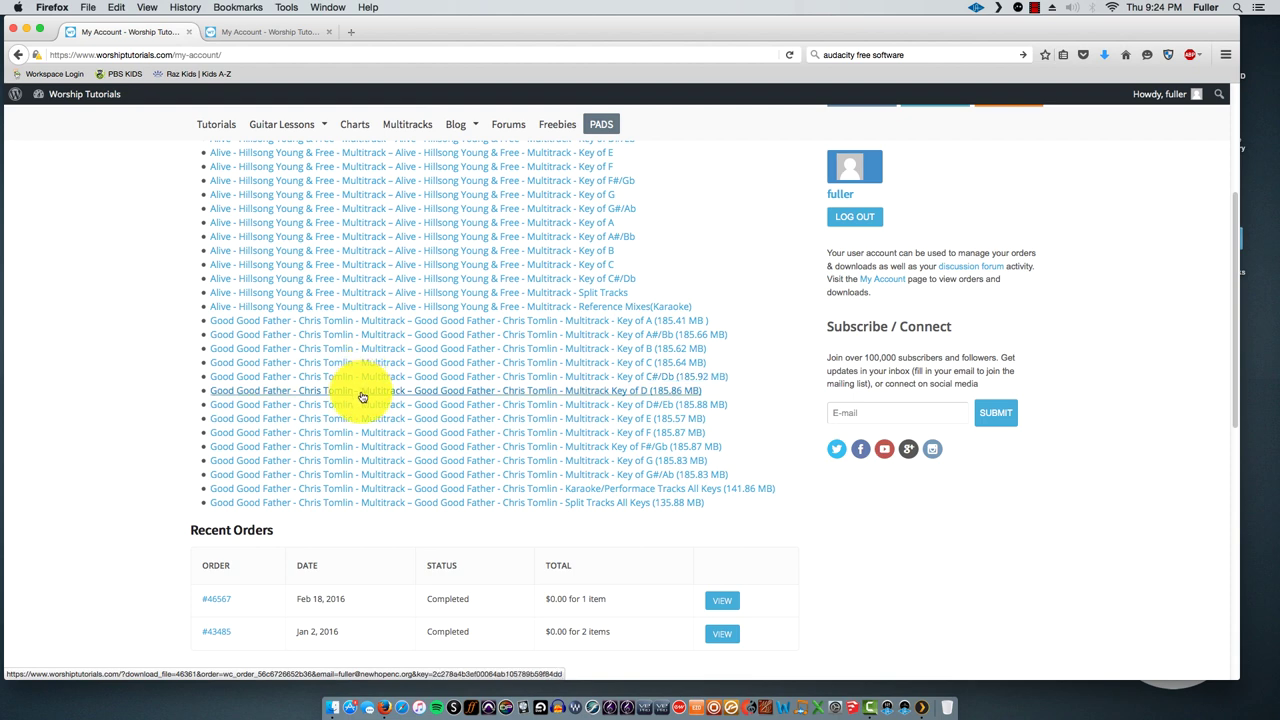
mouse_move(1228, 398)
left_mouse_down()
mouse_move(1236, 406)
mouse_move(1236, 392)
left_mouse_up()
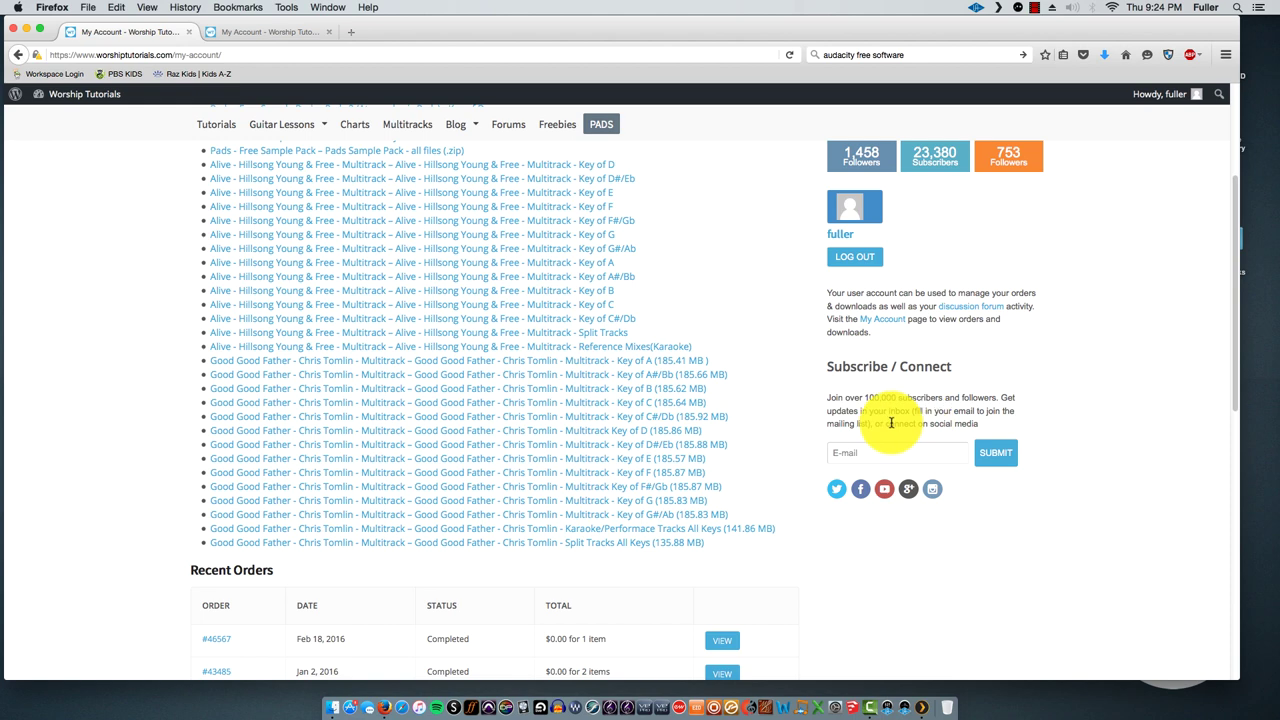
- Download the Good Good Father multitrack in the key of G as a saved zip file and check its progress
left_click(445, 501)
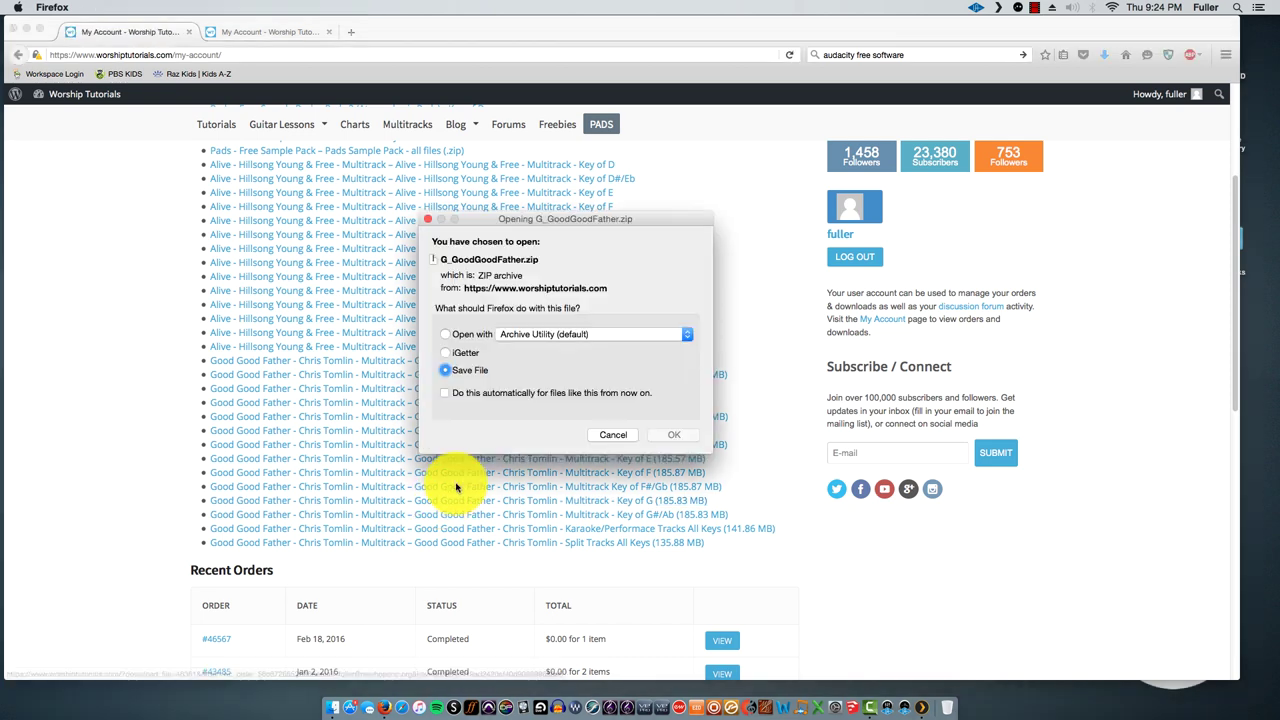
left_click(445, 370)
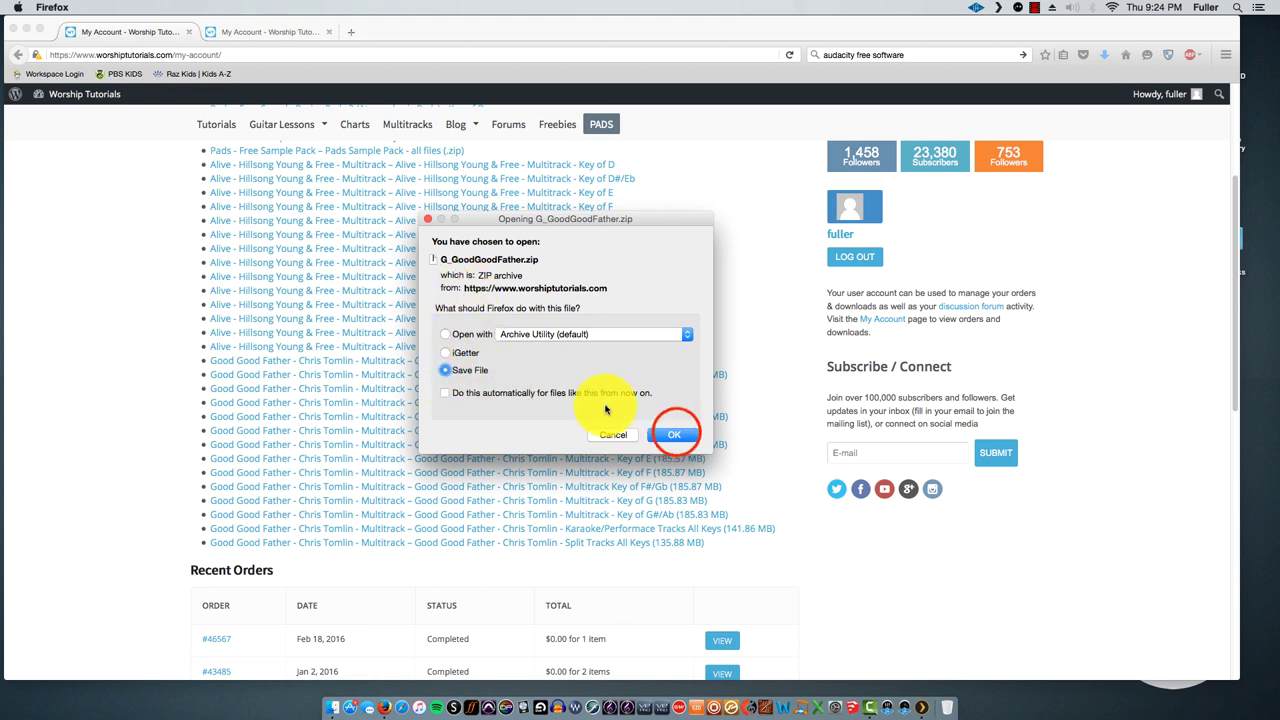
left_click(674, 434)
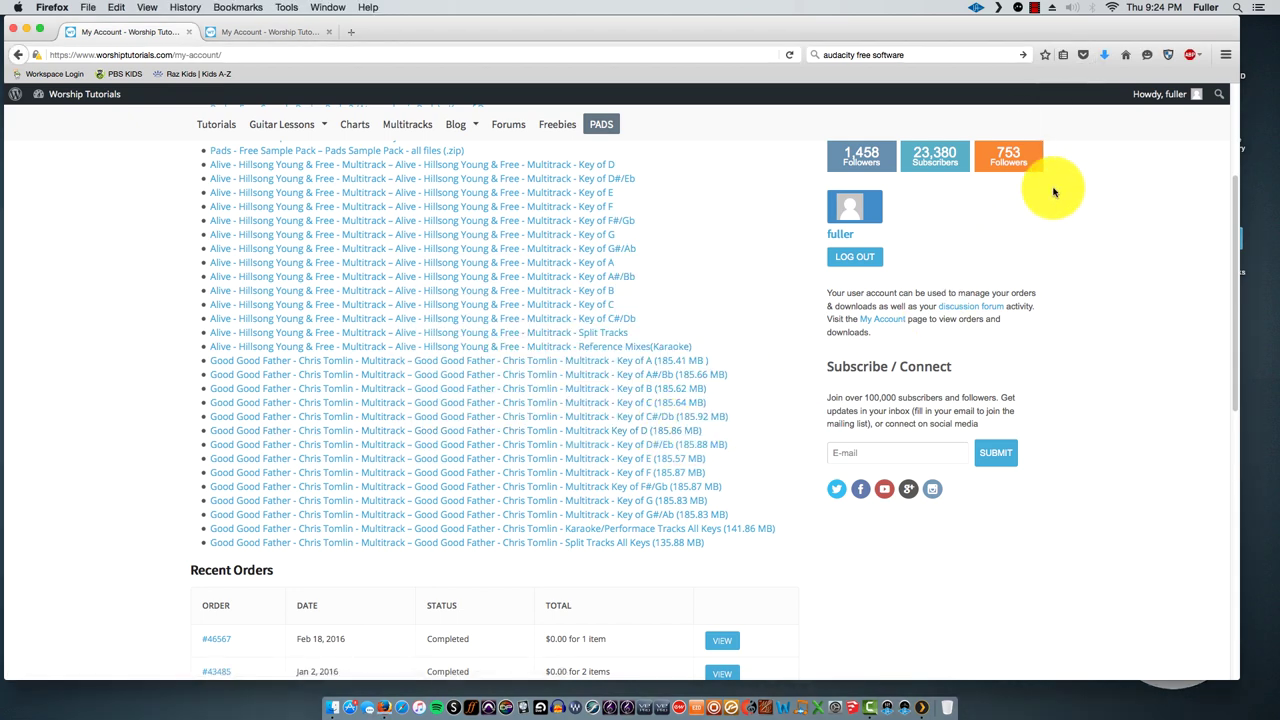
left_click(1107, 58)
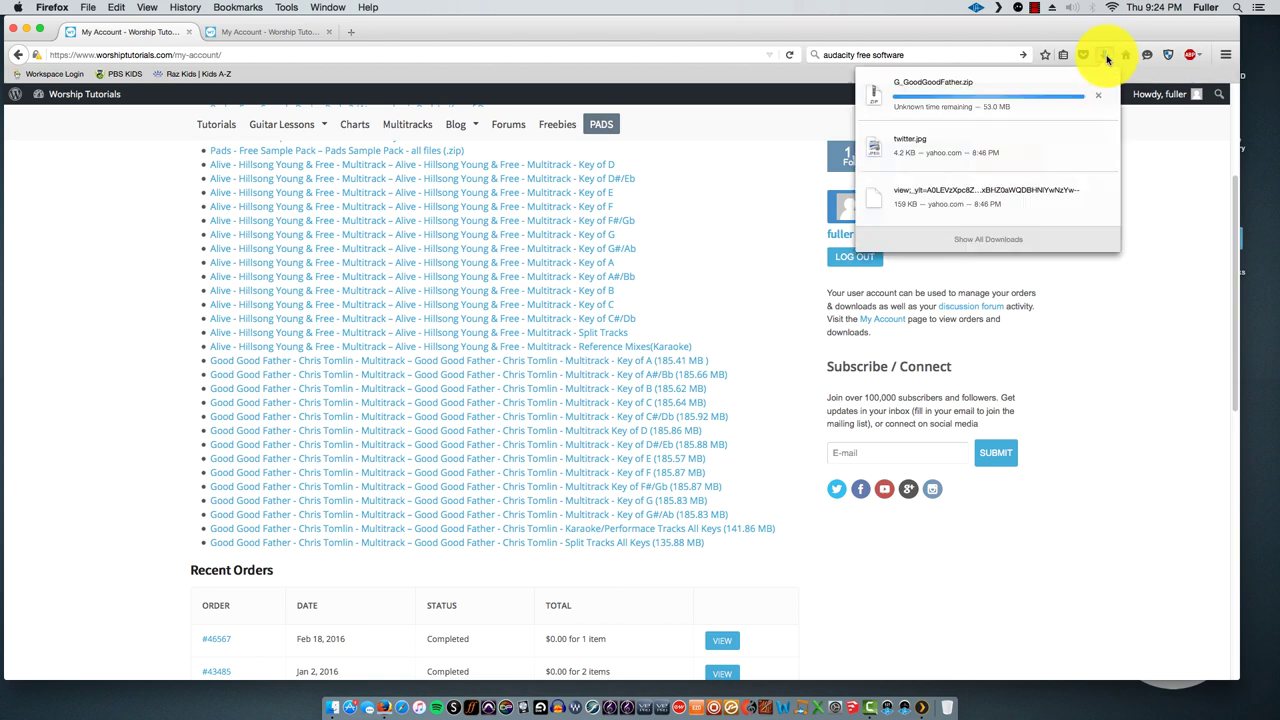
left_click(606, 42)
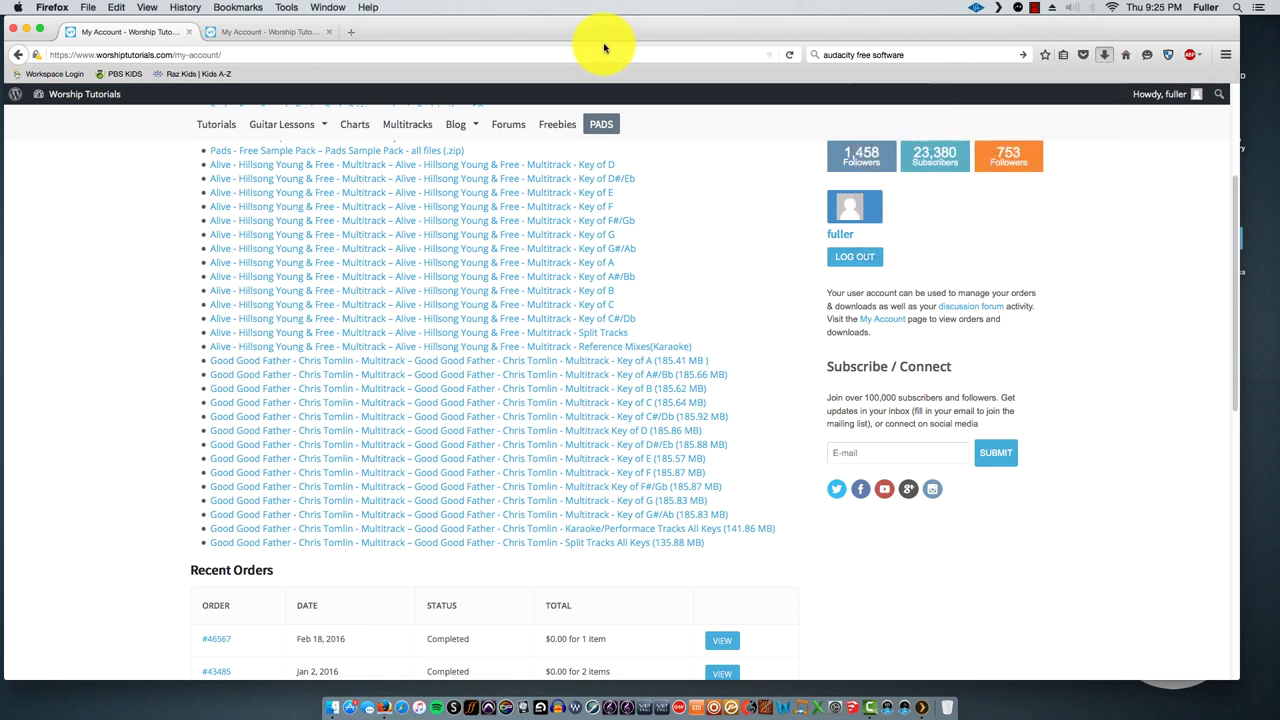
left_click(52, 10)
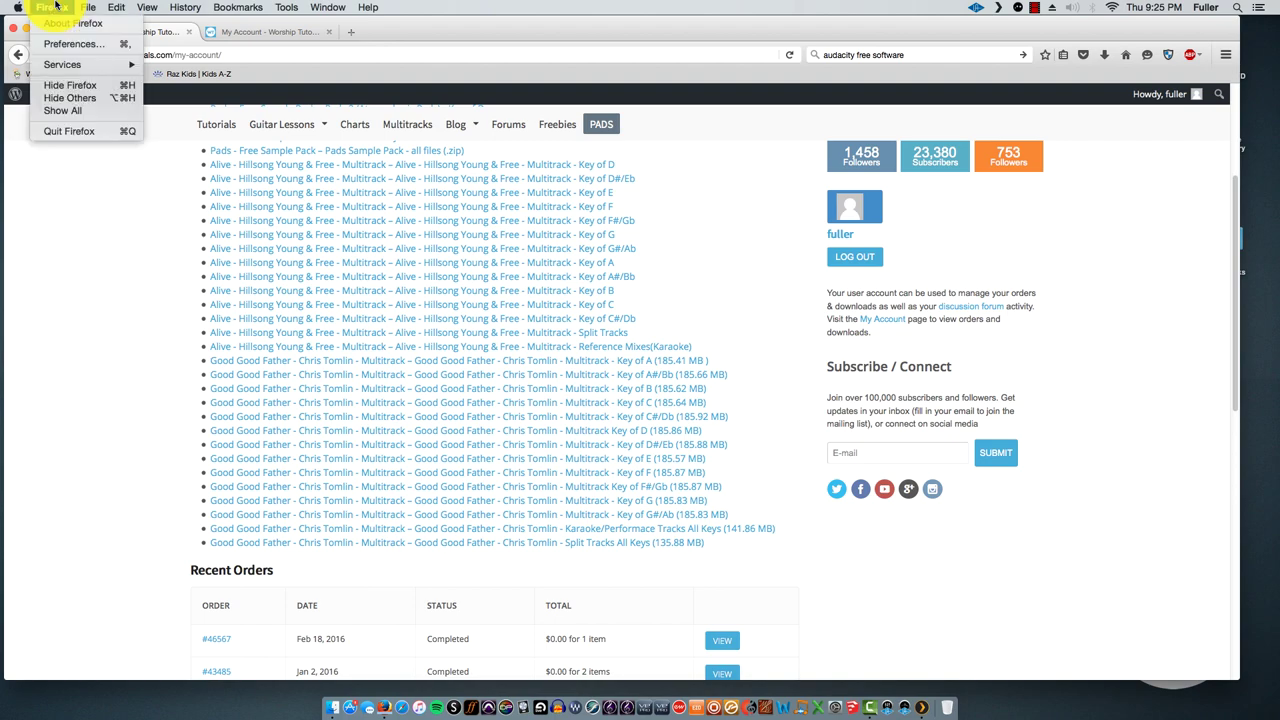
left_click(55, 131)
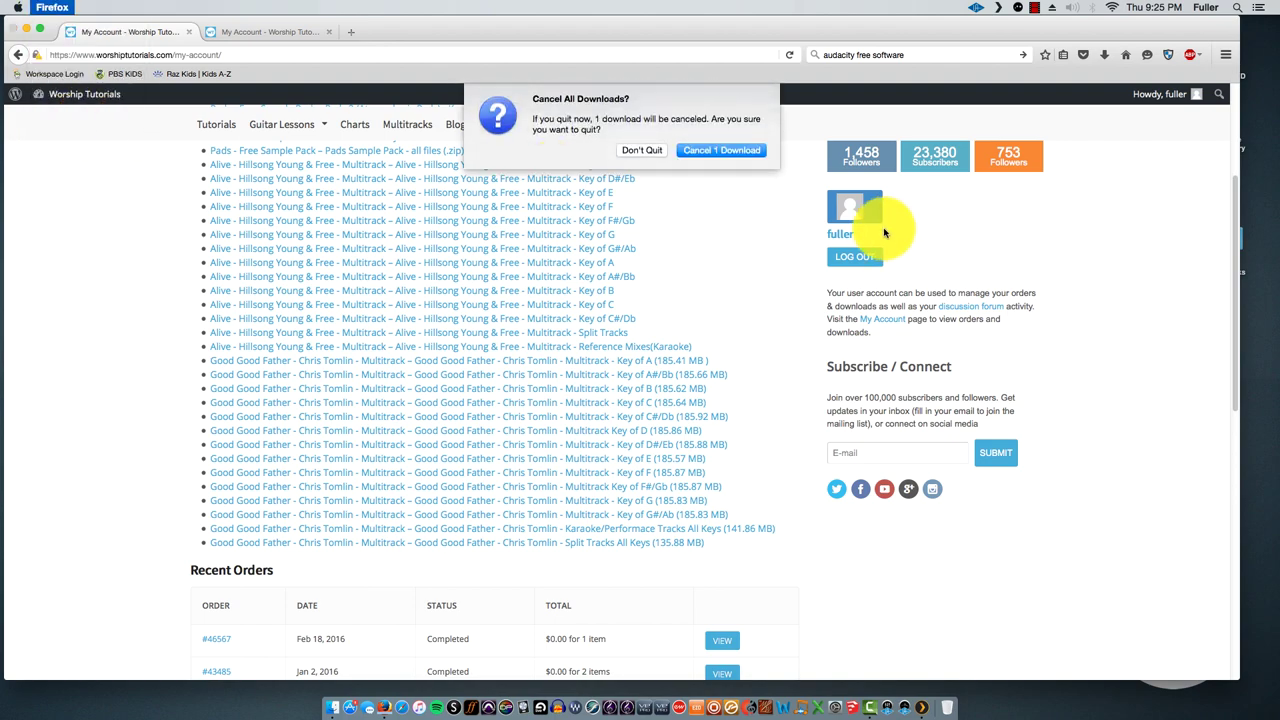
left_click(642, 150)
- Close the browser window and open the WT Multitracks folder from the desktop
left_click(13, 27)
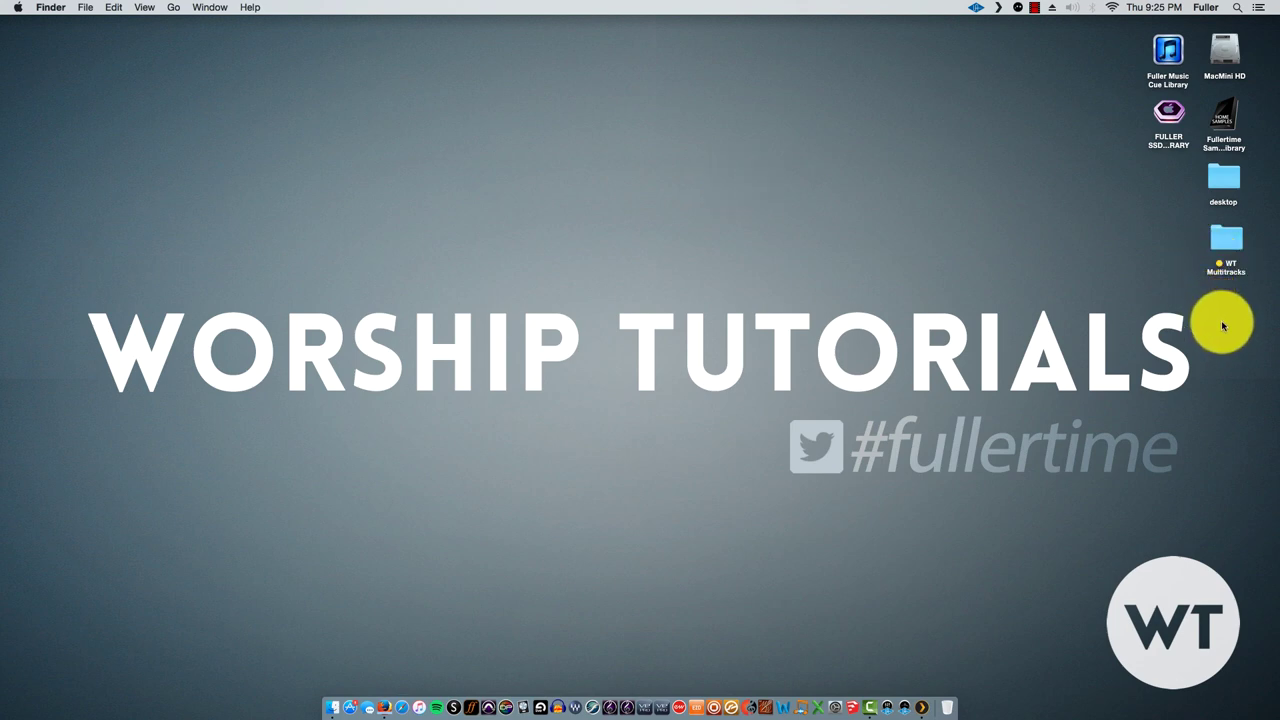
left_click_drag(1223, 240, 1226, 262)
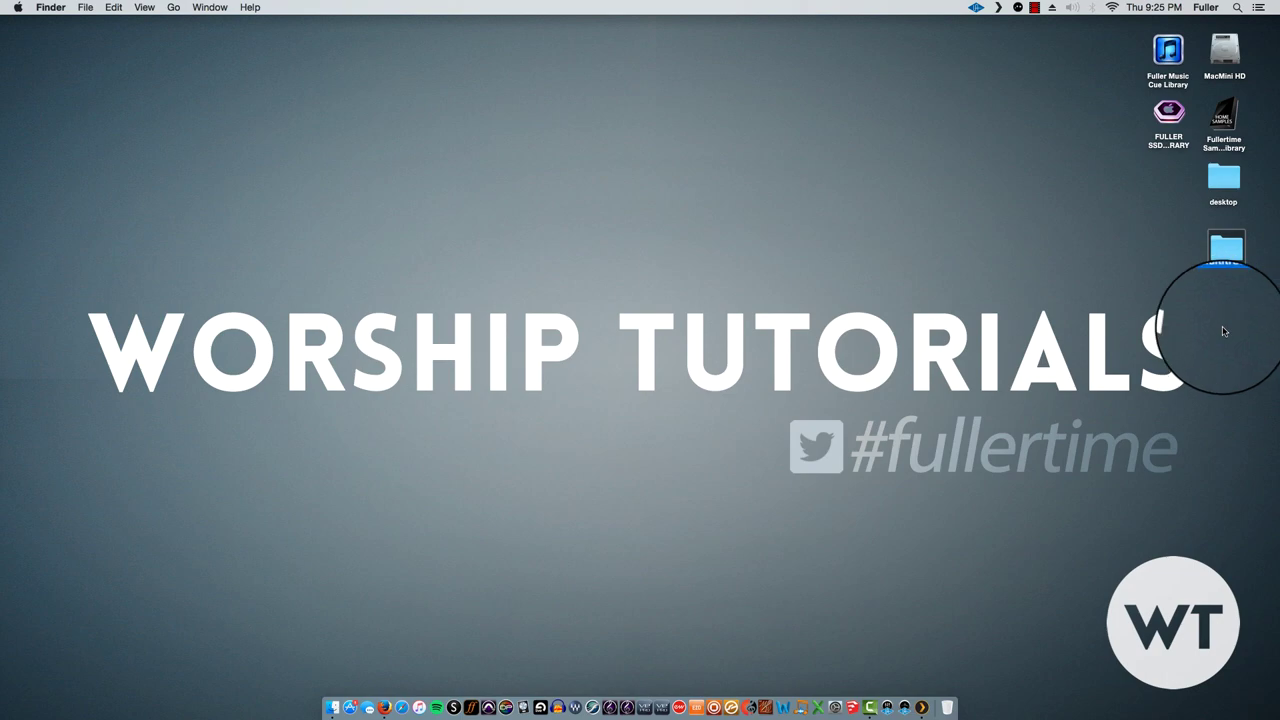
left_click(1229, 320)
double_click(1230, 252)
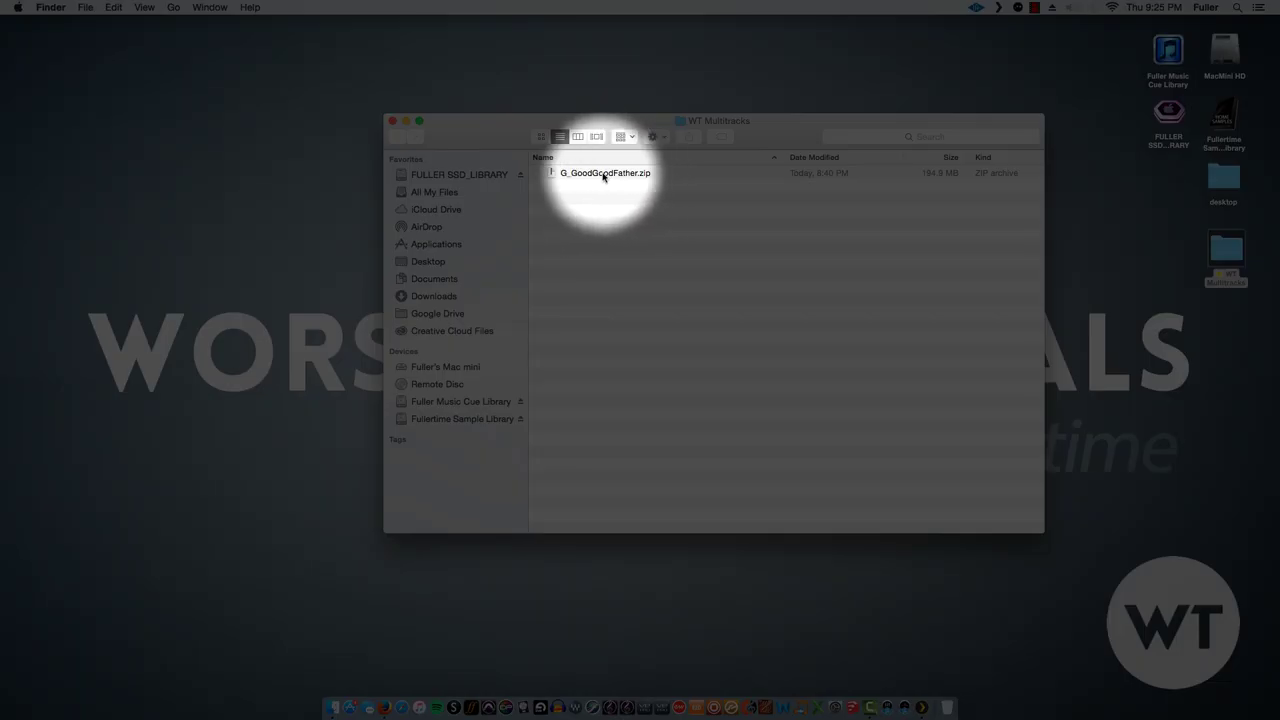
left_click_drag(489, 134, 455, 113)
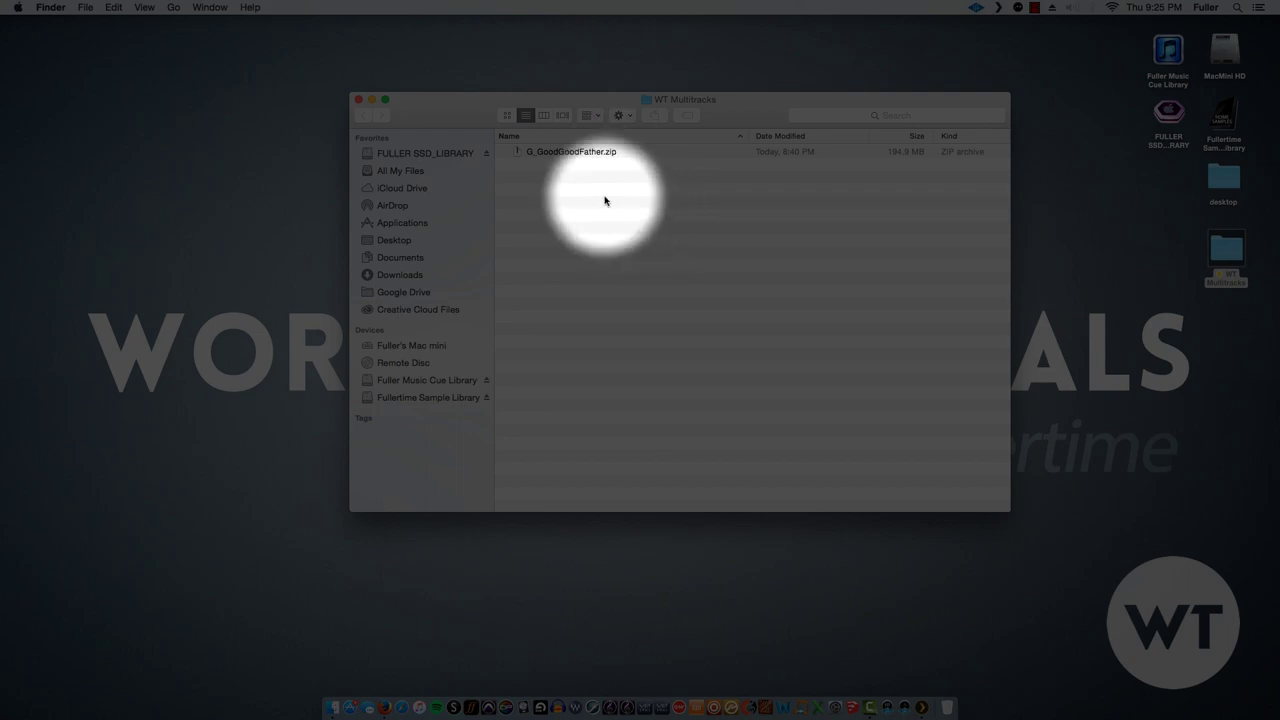
- Extract G_GoodGoodFather.zip and open the extracted G_GoodGoodFather folder
double_click(566, 153)
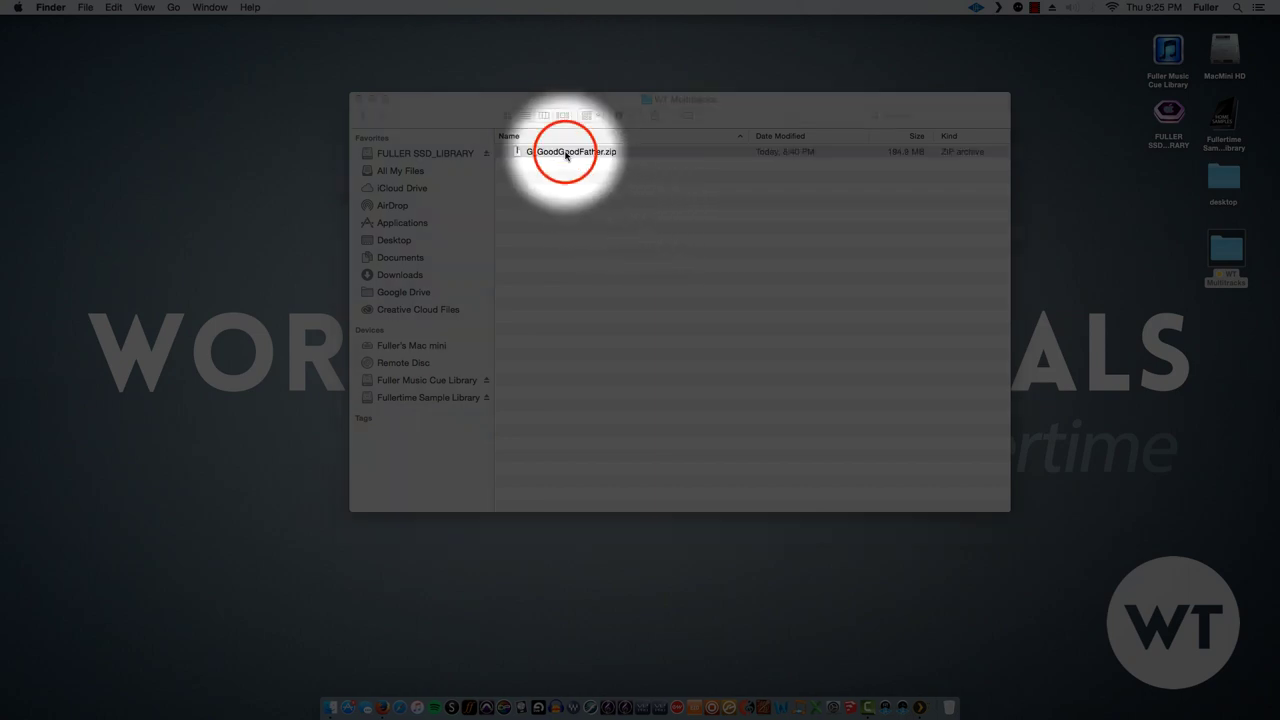
left_click(577, 215)
left_click(577, 215)
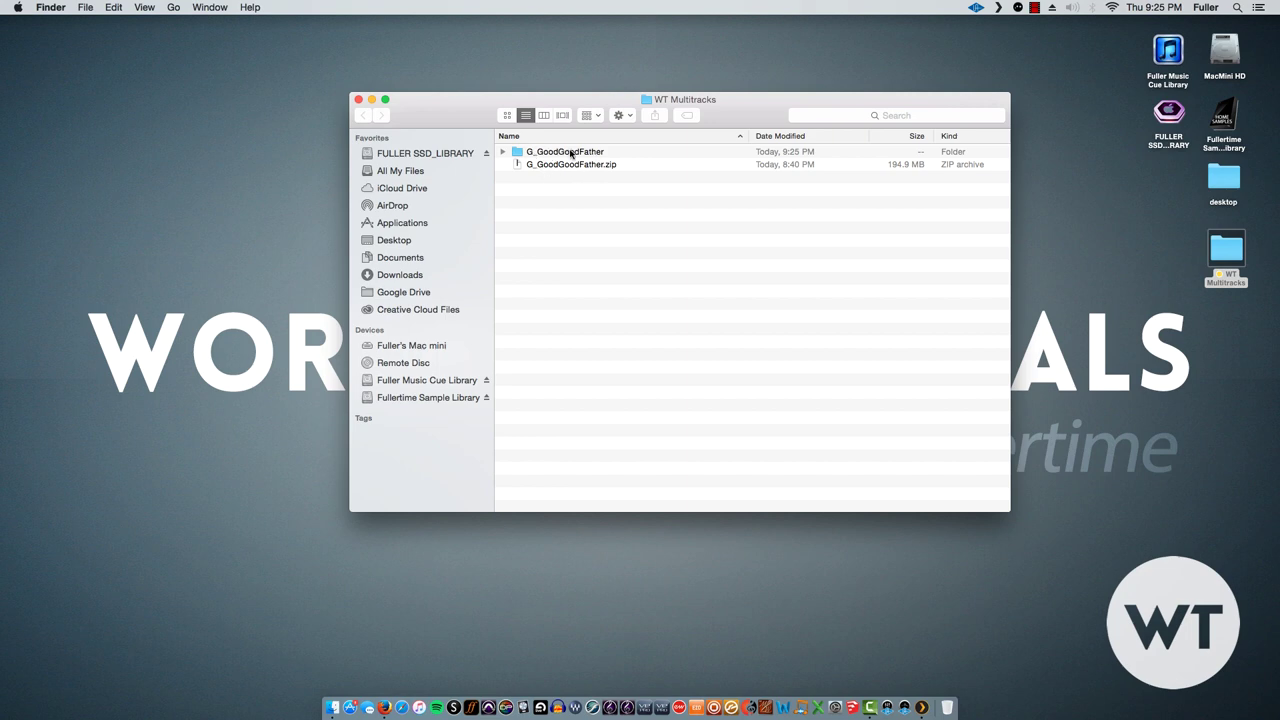
double_click(548, 155)
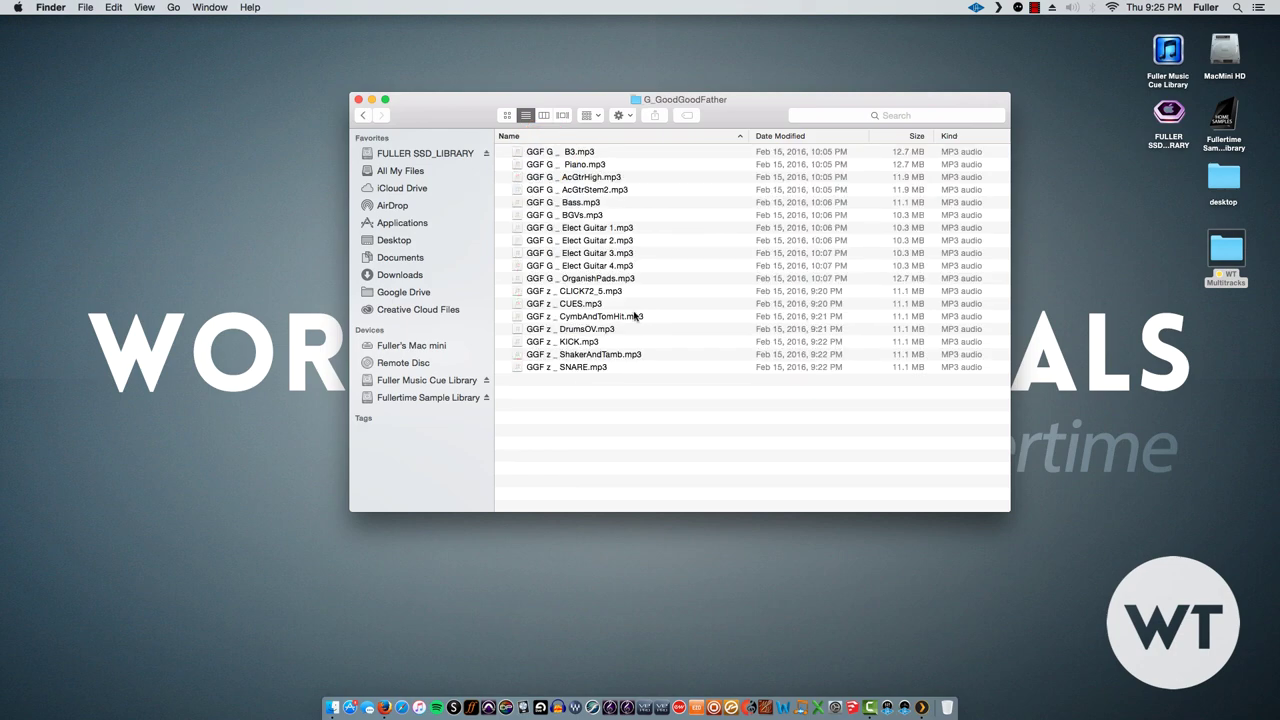
- Examine the MP3 stem files by highlighting them all from B3 to SNARE, and close the folder window
left_click(590, 153)
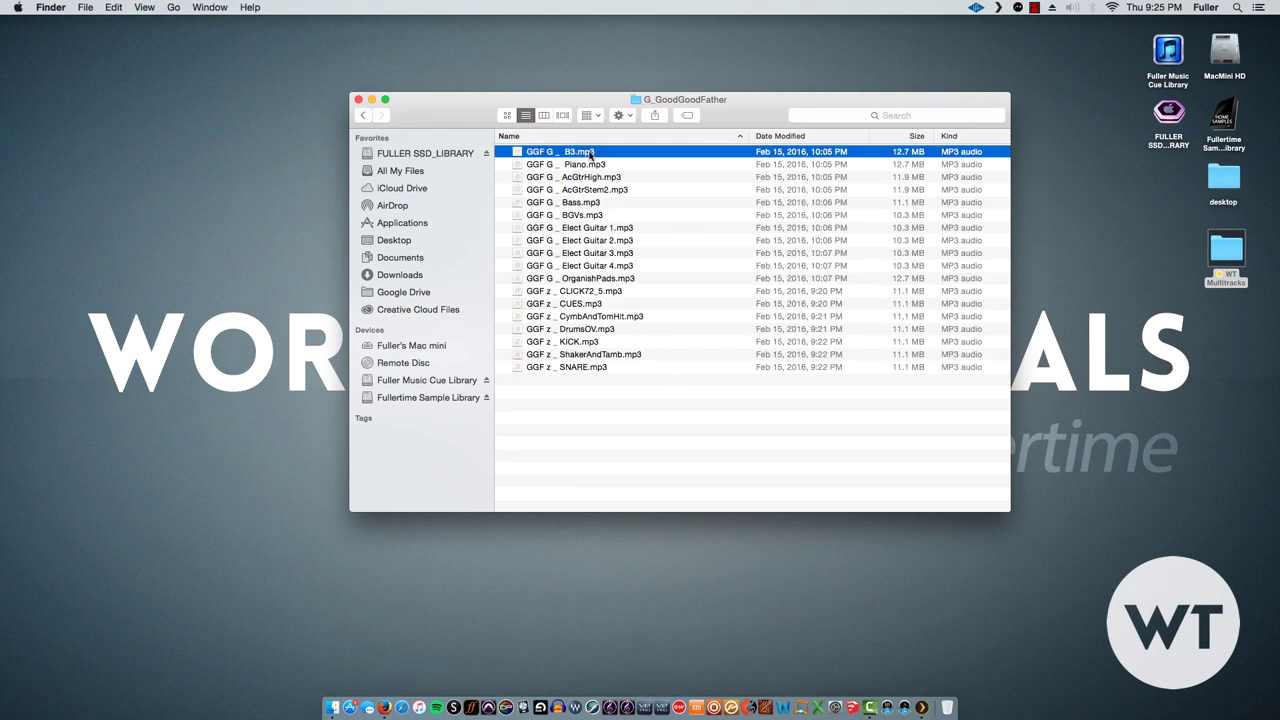
left_click(606, 368, "shift")
left_click_drag(615, 366, 628, 391)
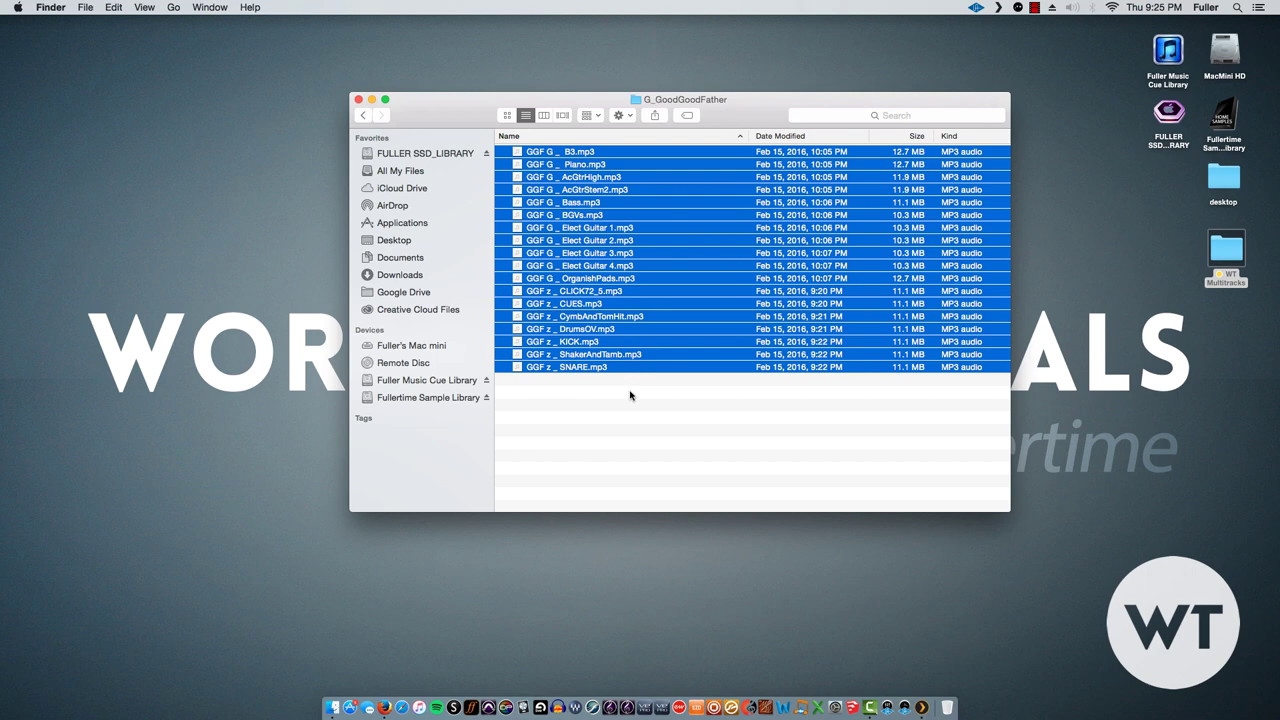
left_click(630, 400)
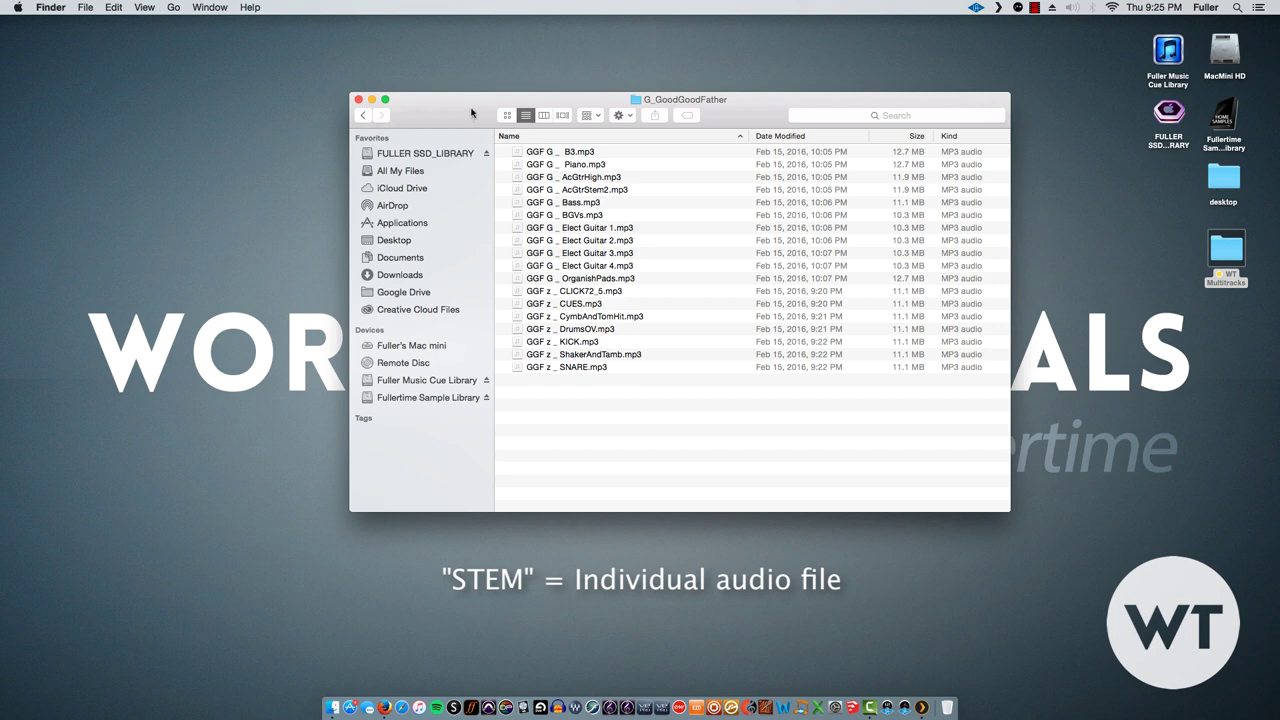
left_click_drag(471, 113, 404, 86)
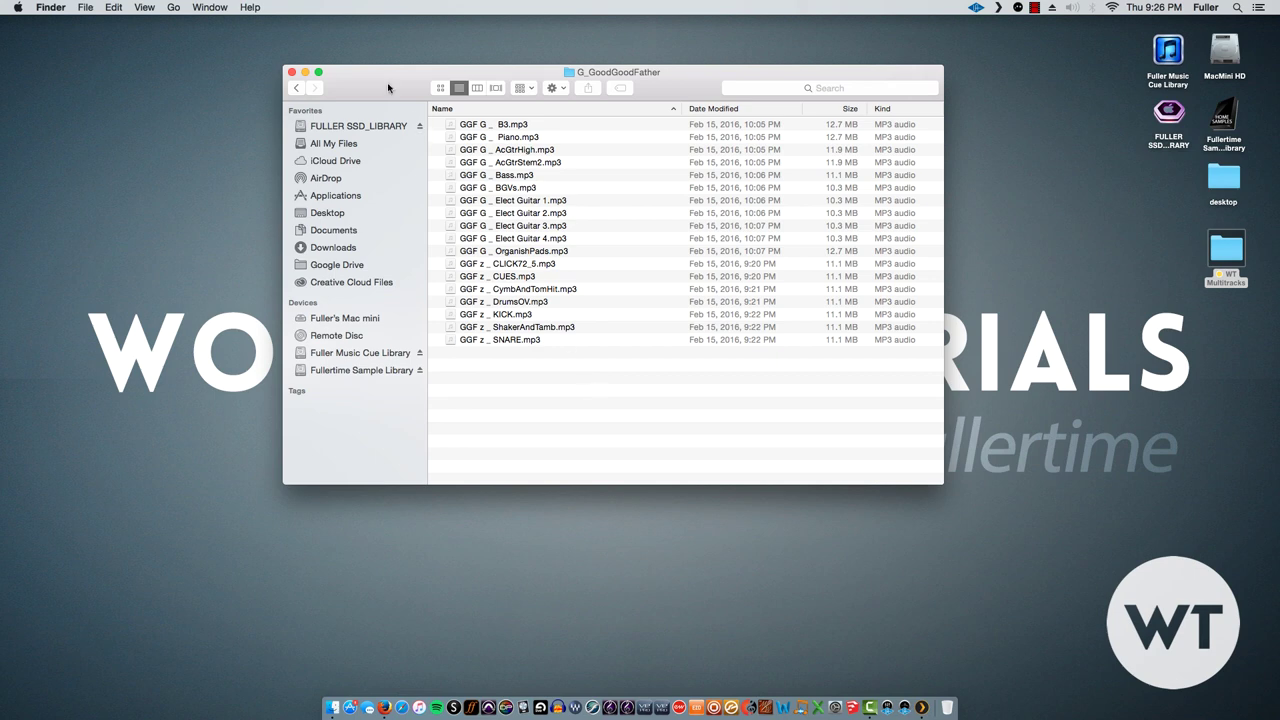
left_click(291, 72)
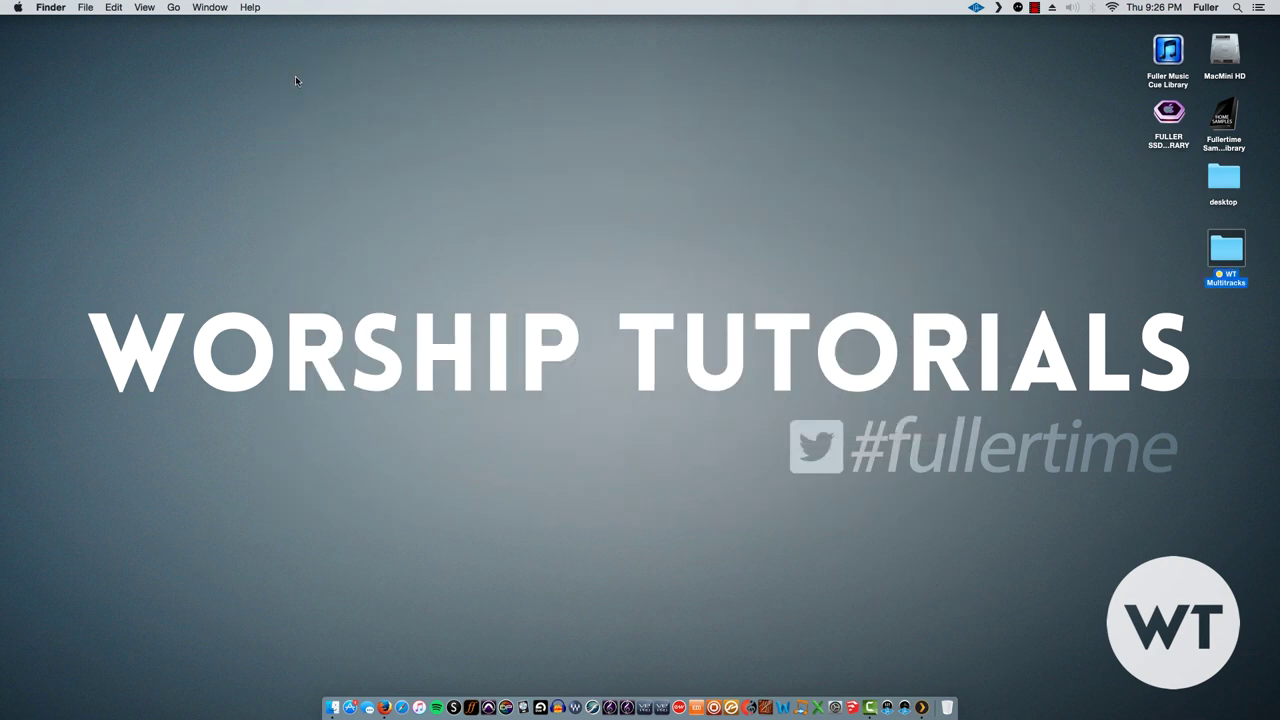
- Launch Audacity and dismiss its welcome window
left_click(557, 690)
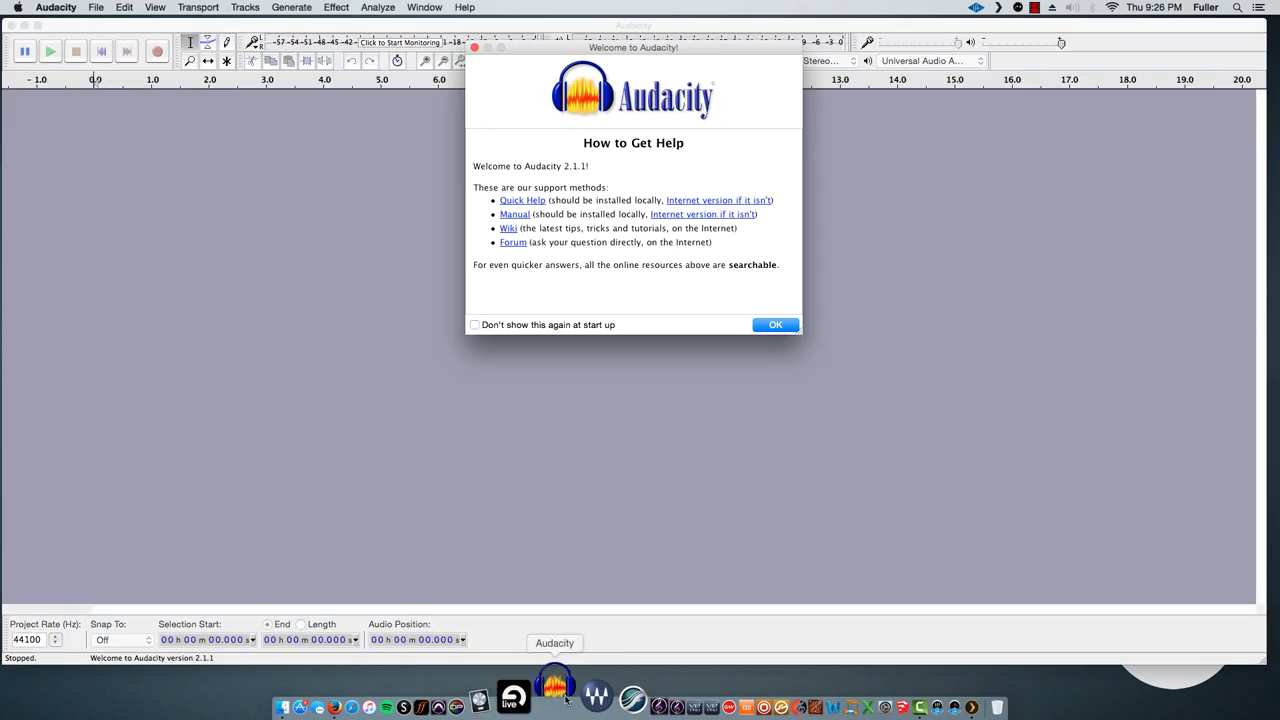
left_click(773, 324)
left_click(717, 372)
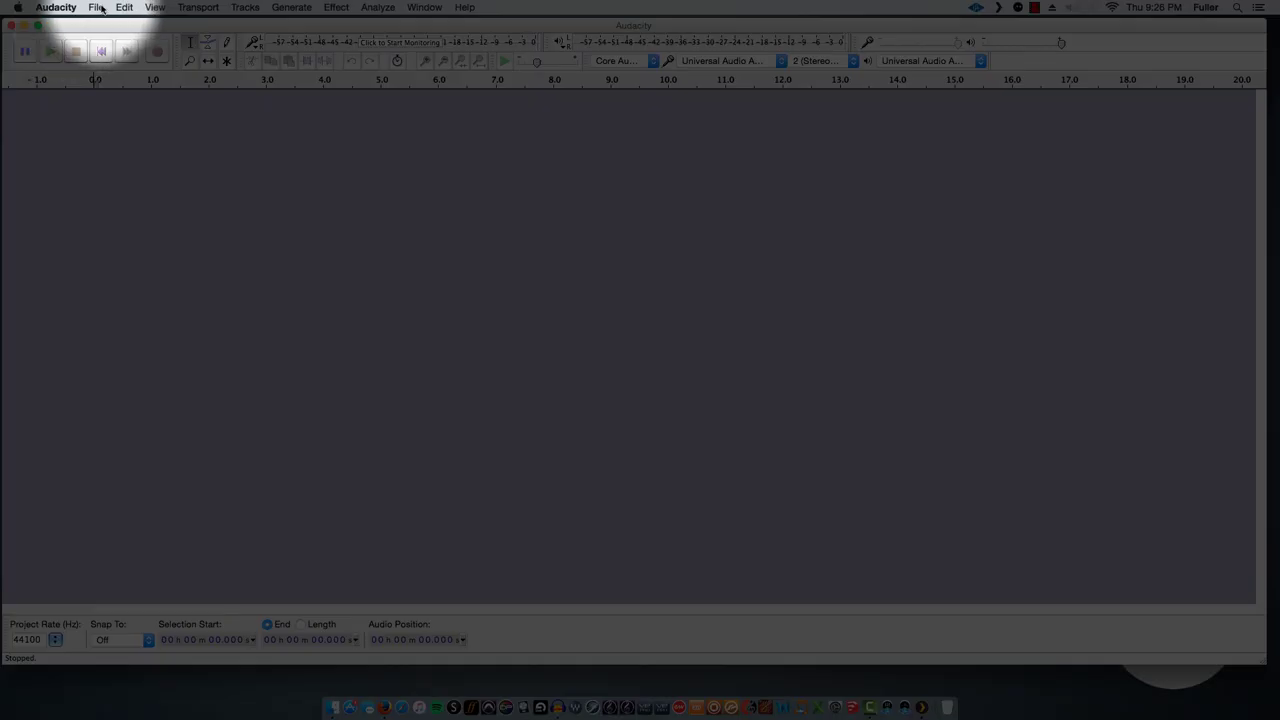
- Start an audio import to bring the multitrack stems into the empty project
left_click(97, 7)
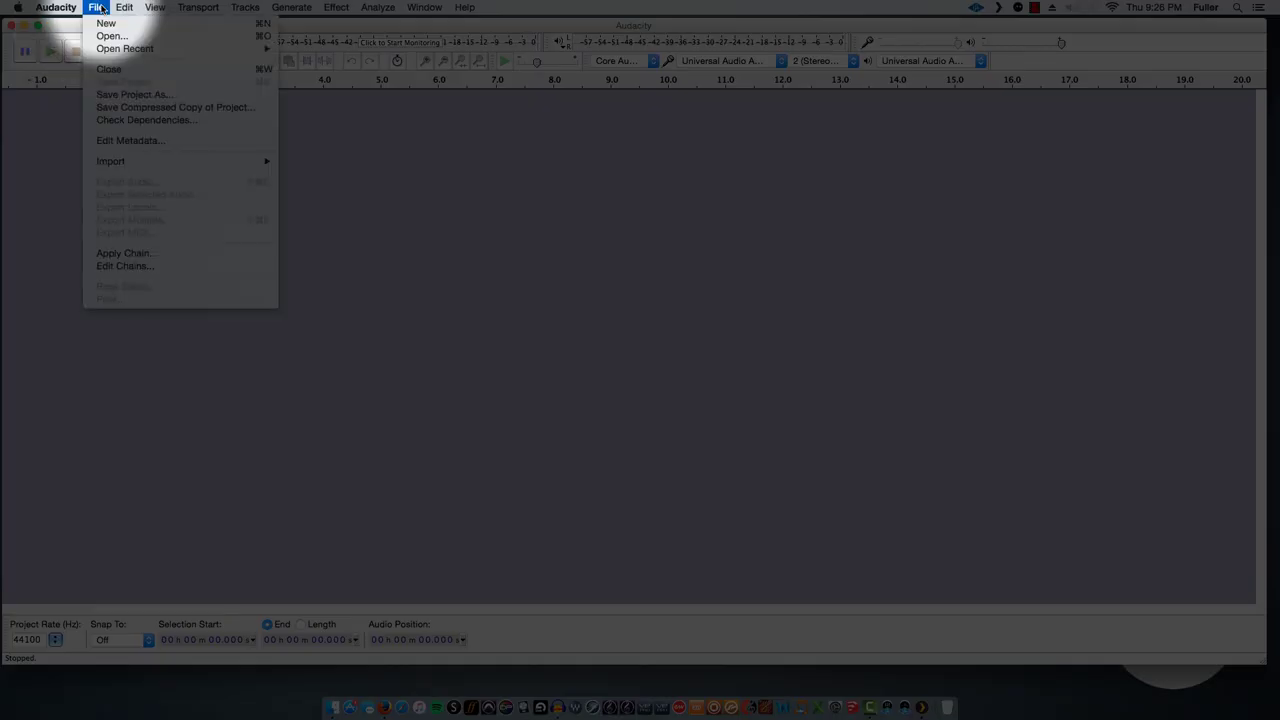
mouse_move(219, 165)
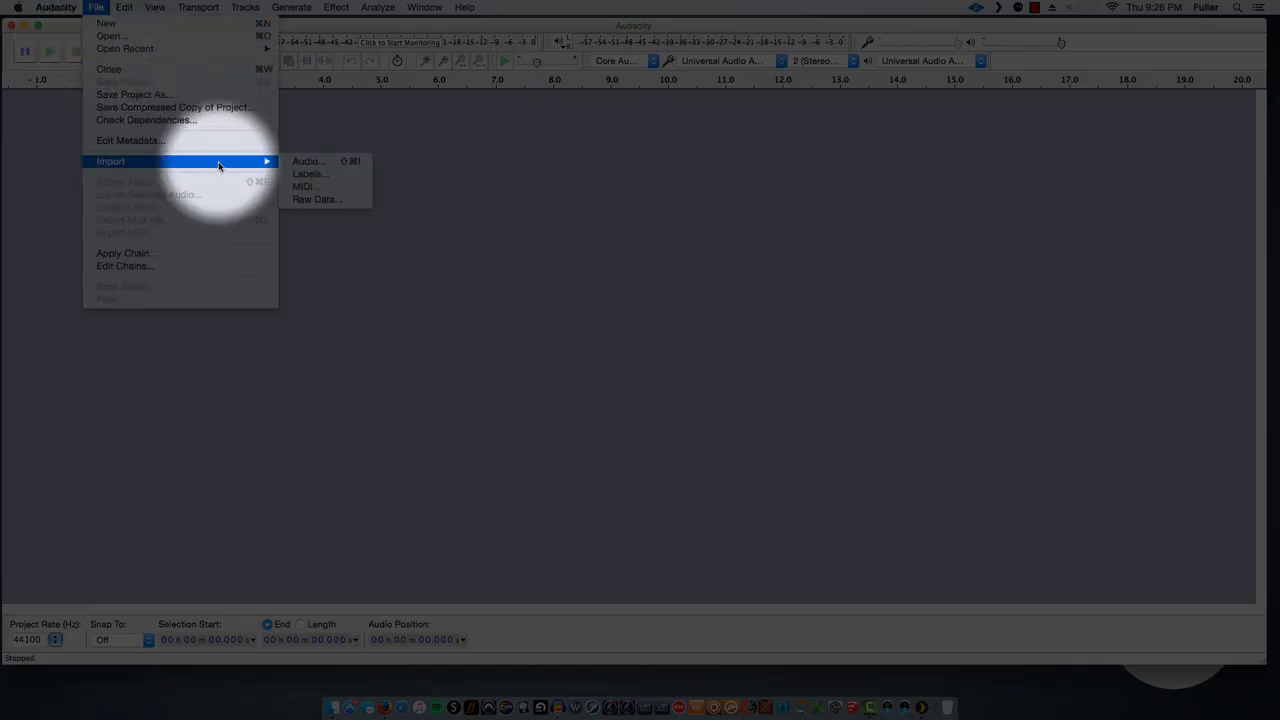
left_click(317, 161)
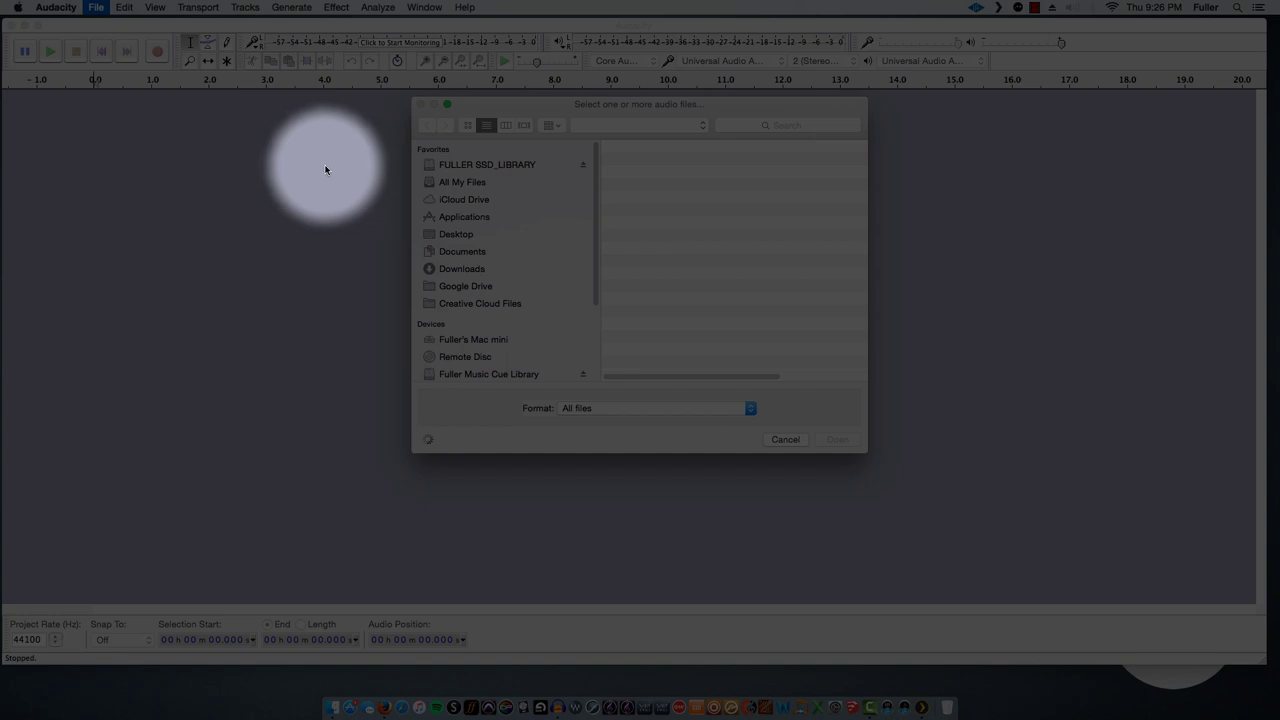
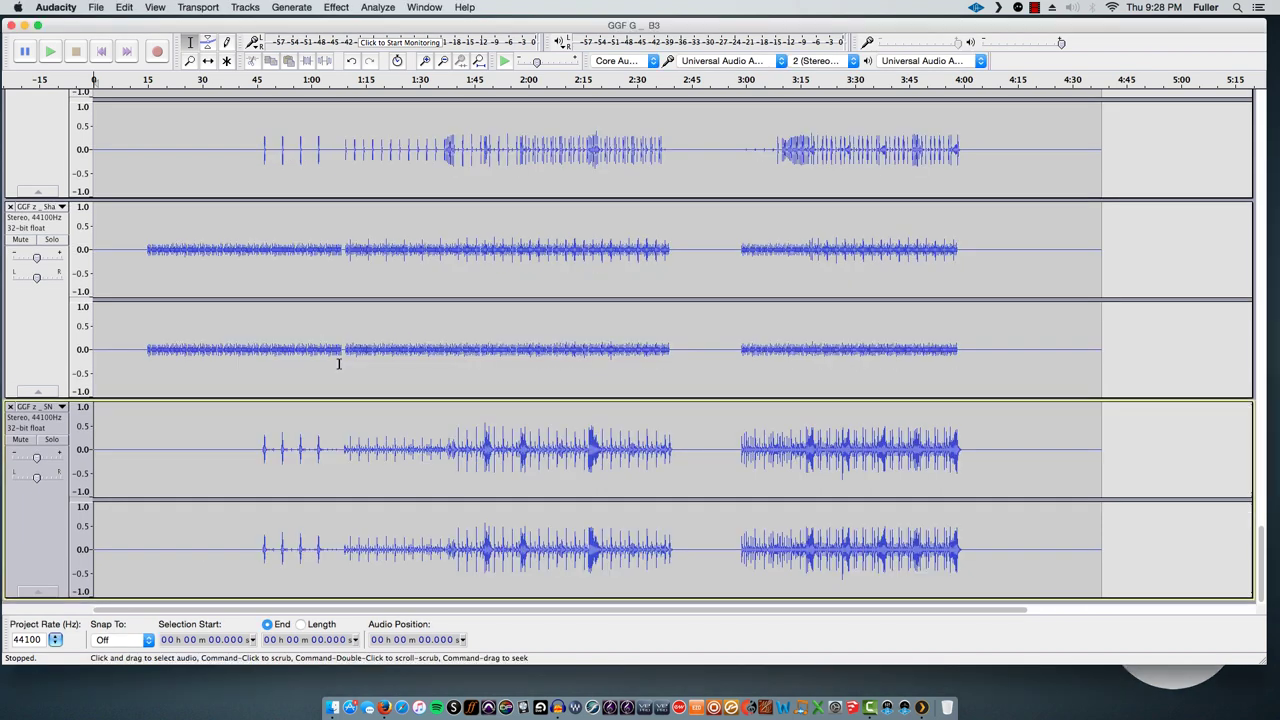
- Fit the imported stem tracks vertically in the project window, starting from the first track
left_click(1180, 372)
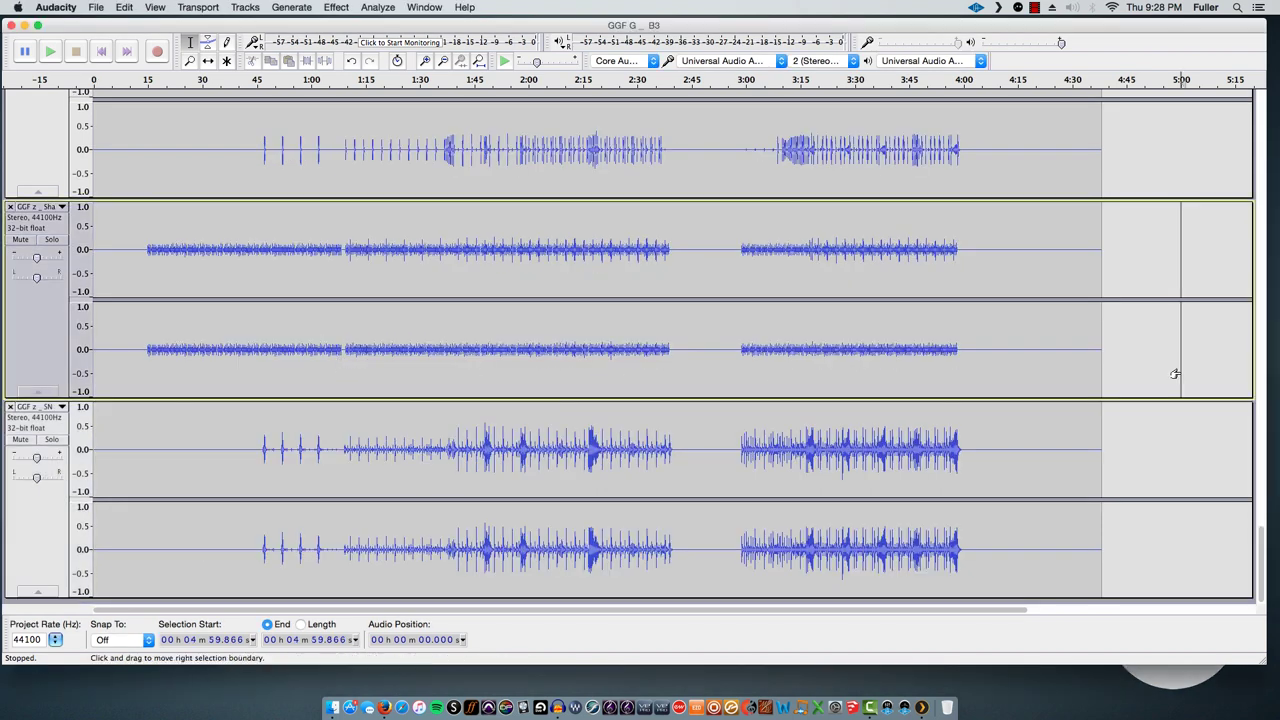
left_click(1174, 438)
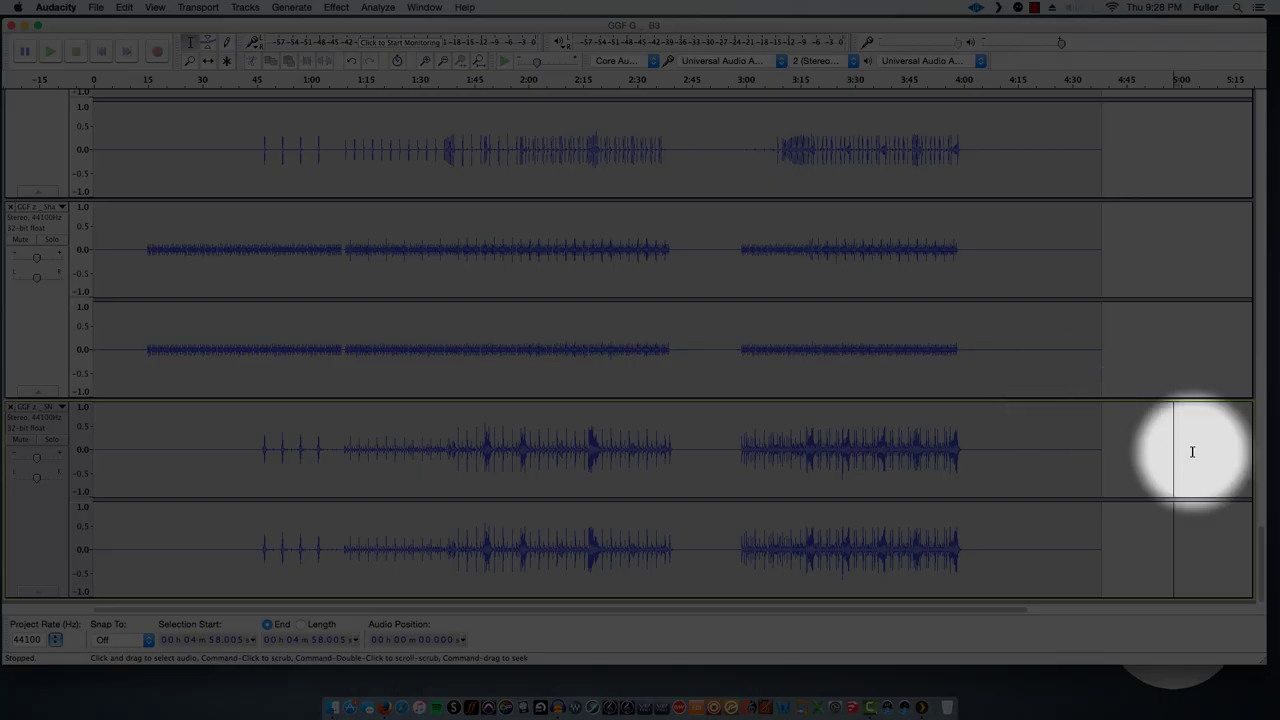
left_click_drag(1258, 543, 1258, 100)
left_click(156, 8)
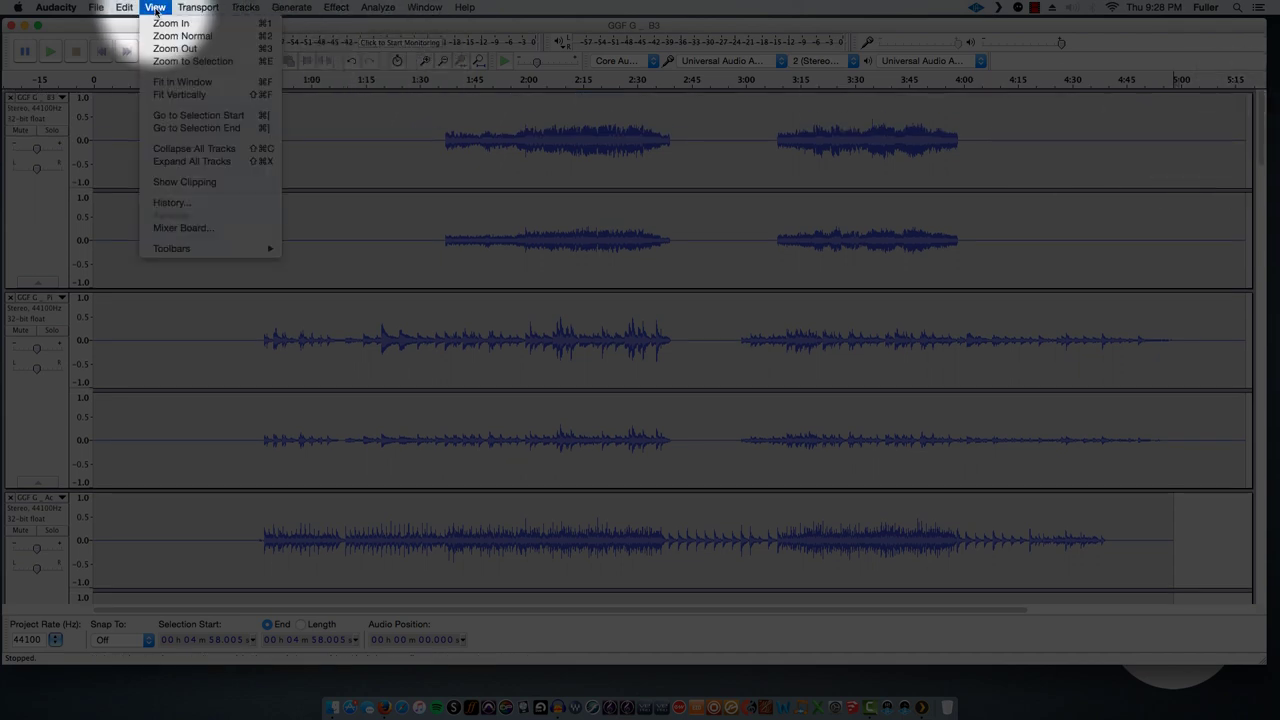
left_click(178, 83)
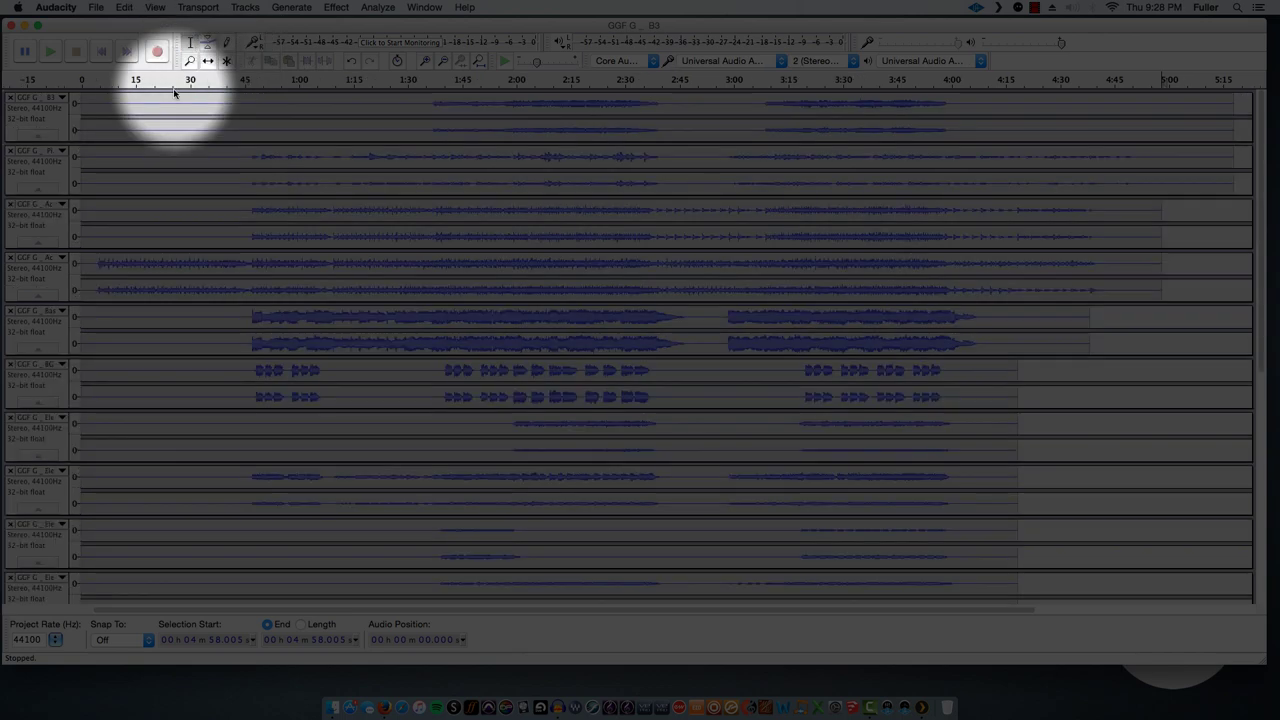
- Collapse all tracks and zoom out the timeline one level so every stem shows at full length
left_click(126, 7)
mouse_move(155, 7)
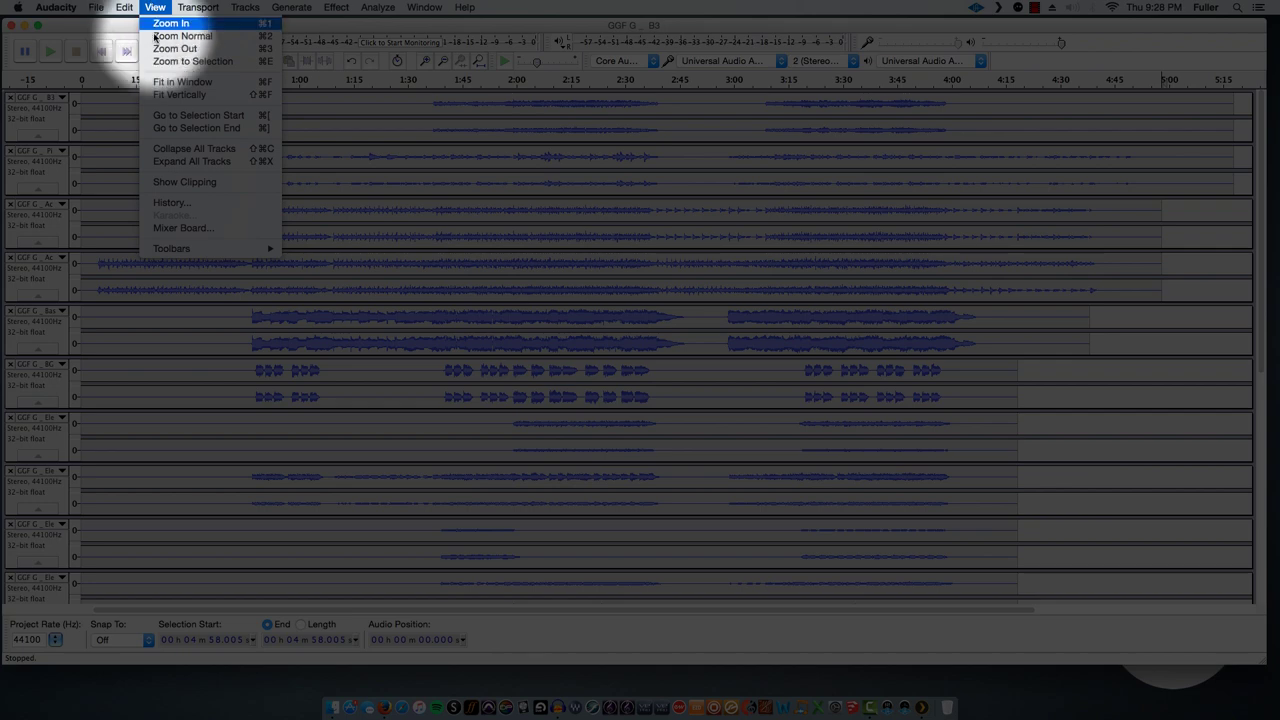
left_click(189, 150)
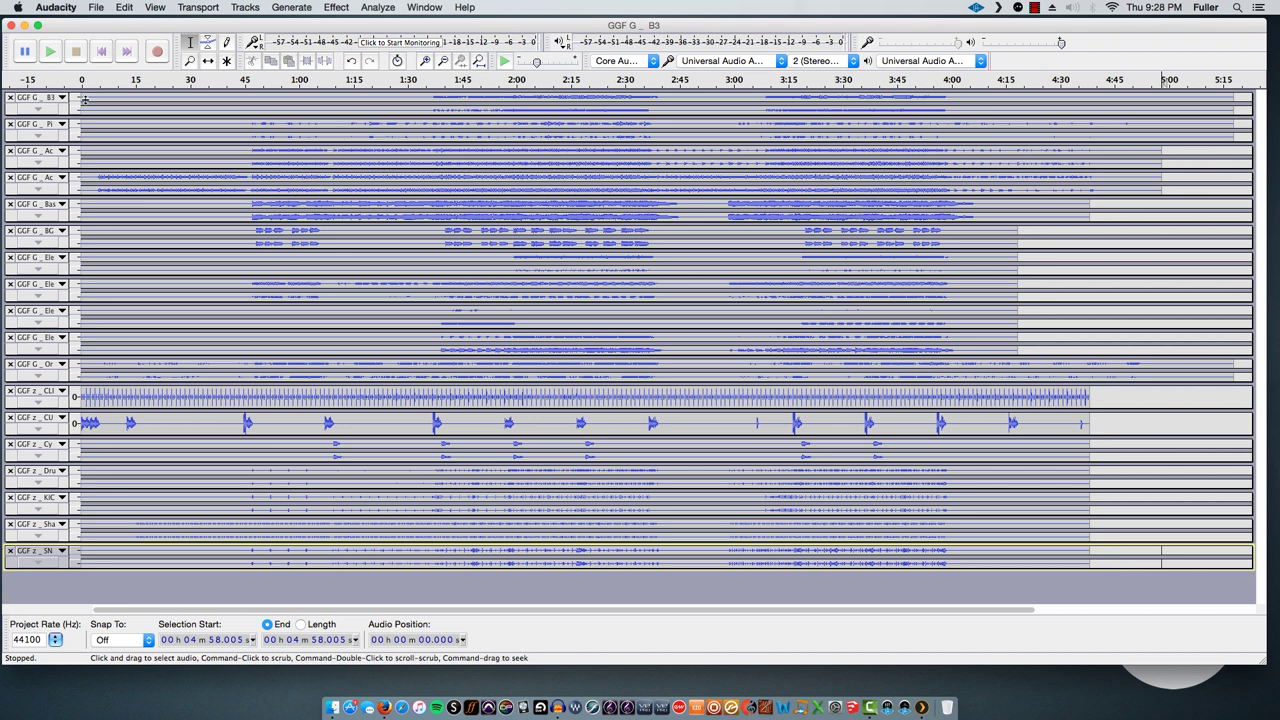
left_click(443, 62)
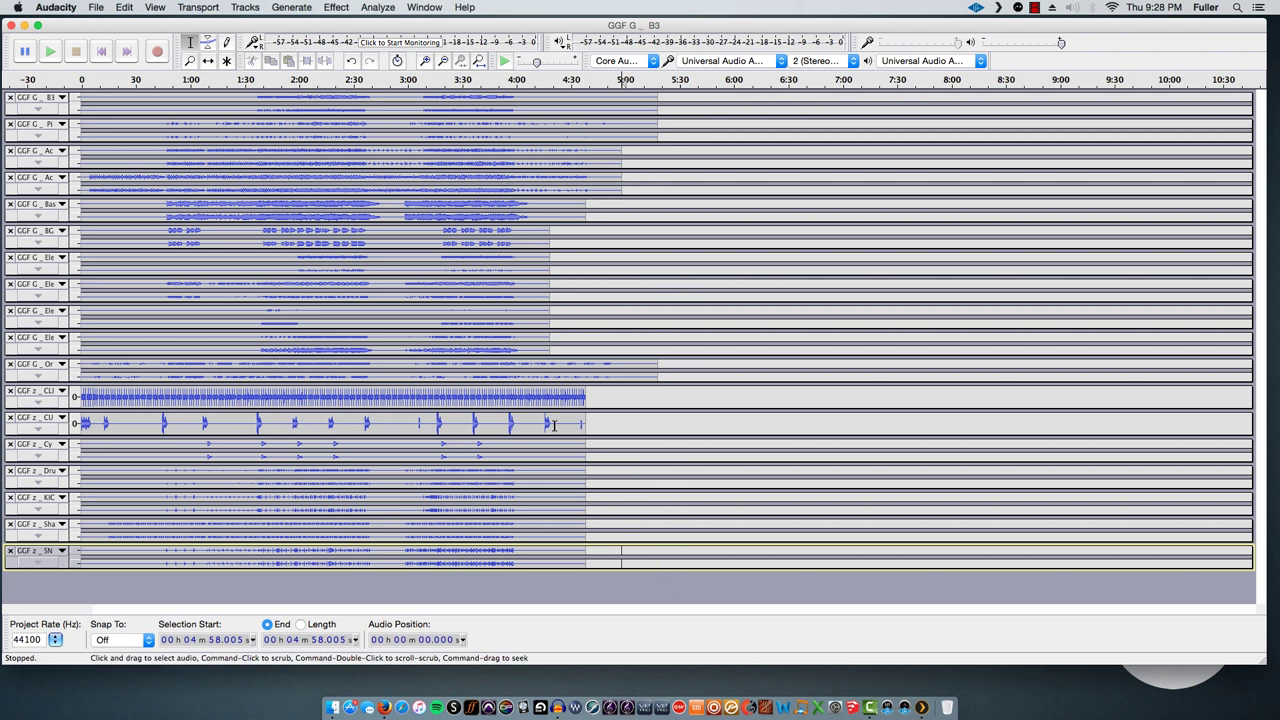
- Examine the end of the cues track by highlighting stretches between about 4:09 and 4:33, and clear the selection
left_click_drag(553, 423, 531, 423)
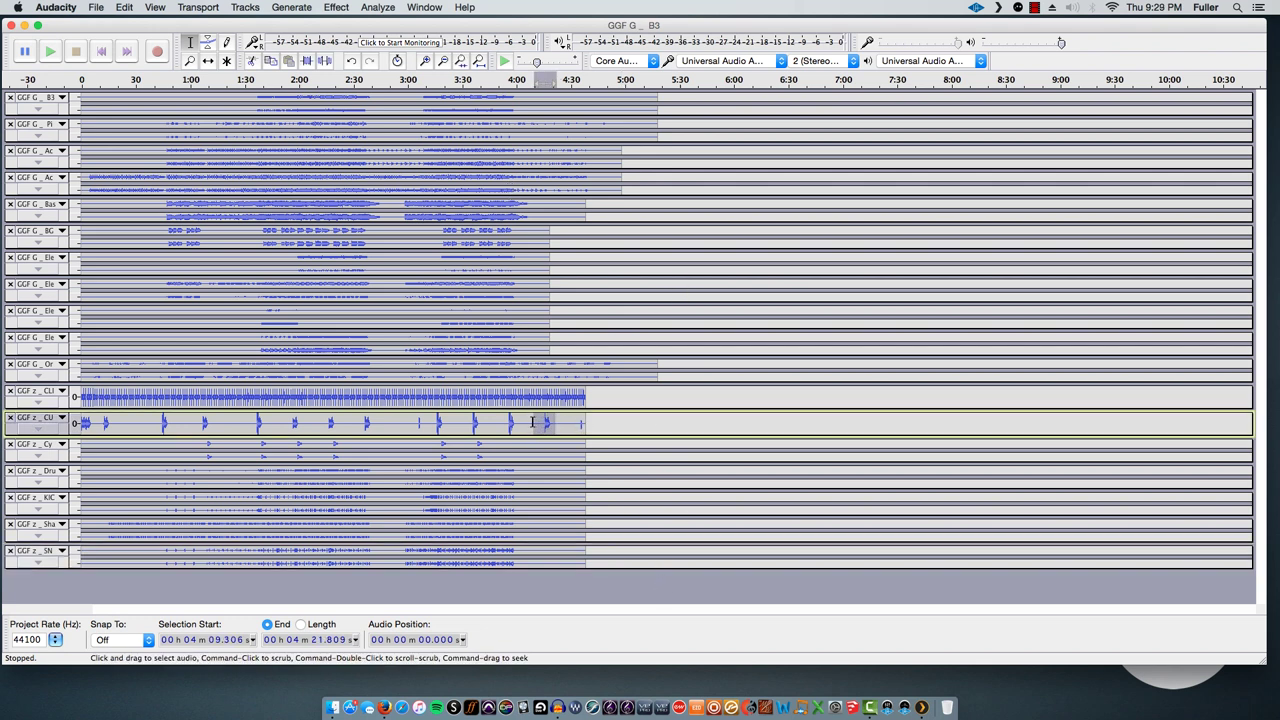
left_click(562, 423)
left_click_drag(559, 423, 576, 423)
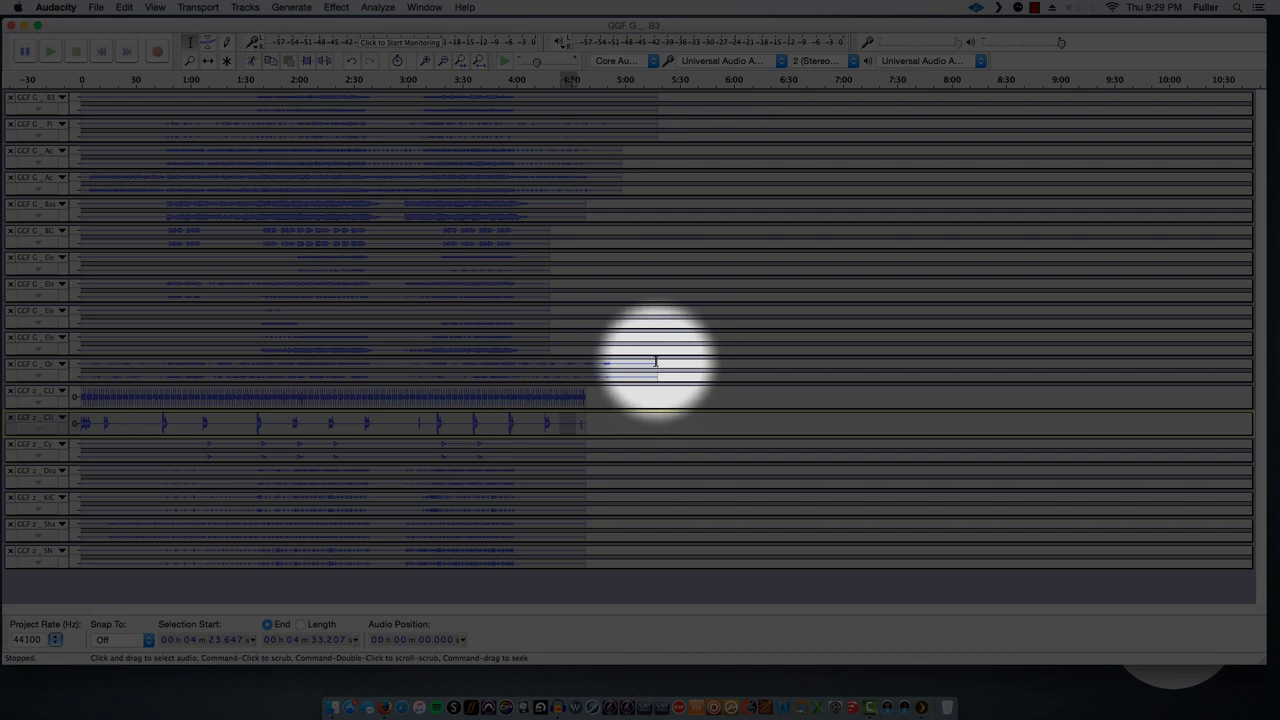
left_click_drag(678, 363, 971, 491)
left_click(671, 397)
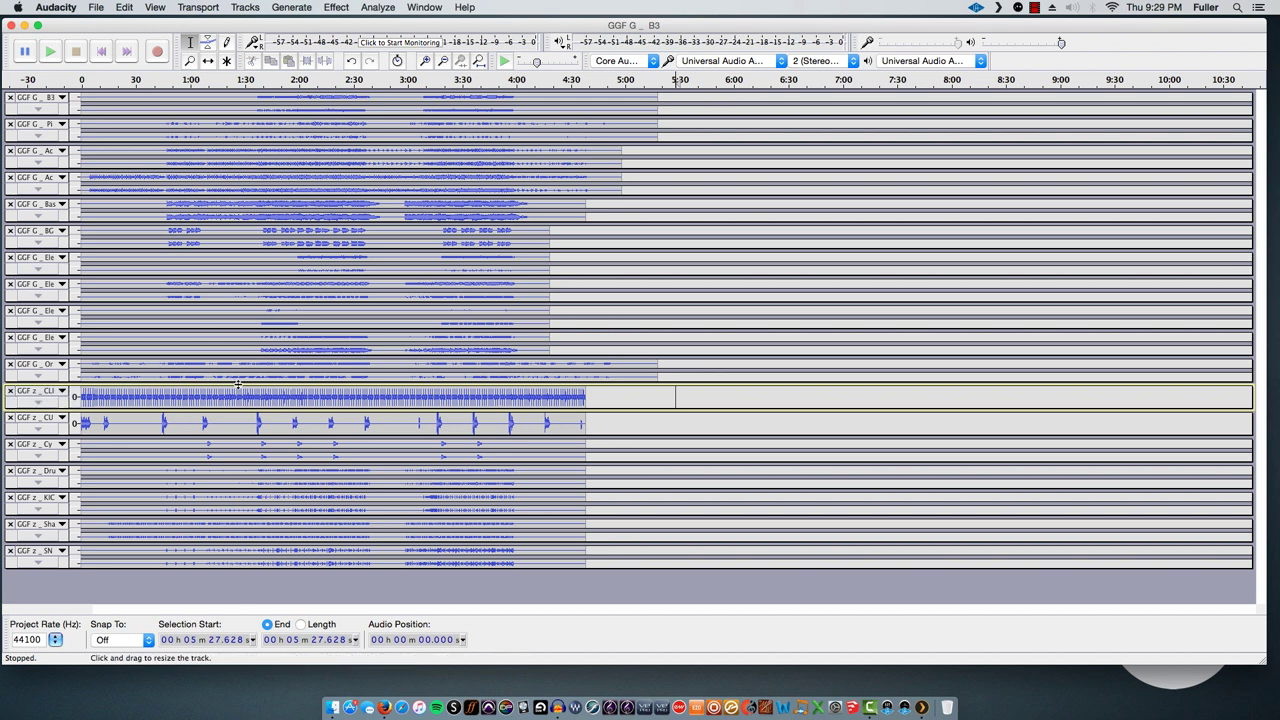
- Rename the first track as B3, removing the song prefix
left_click(43, 99)
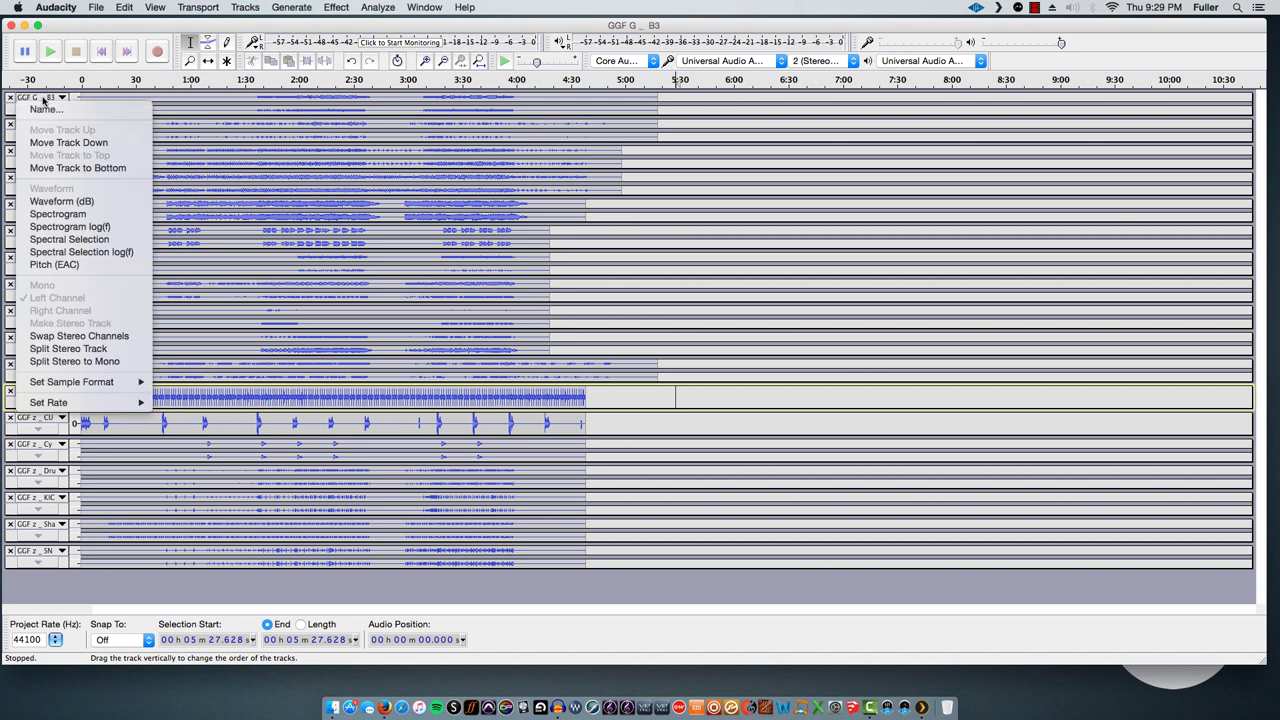
left_click(45, 110)
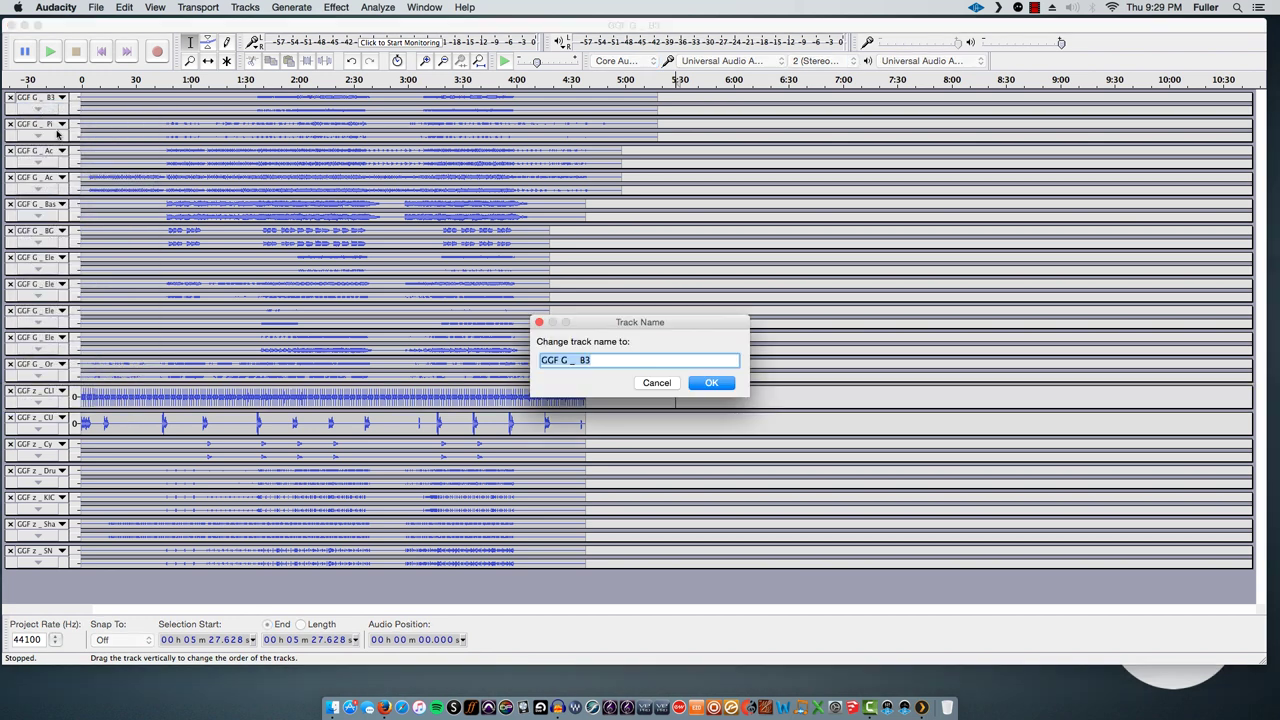
left_click(596, 363)
left_click(711, 383)
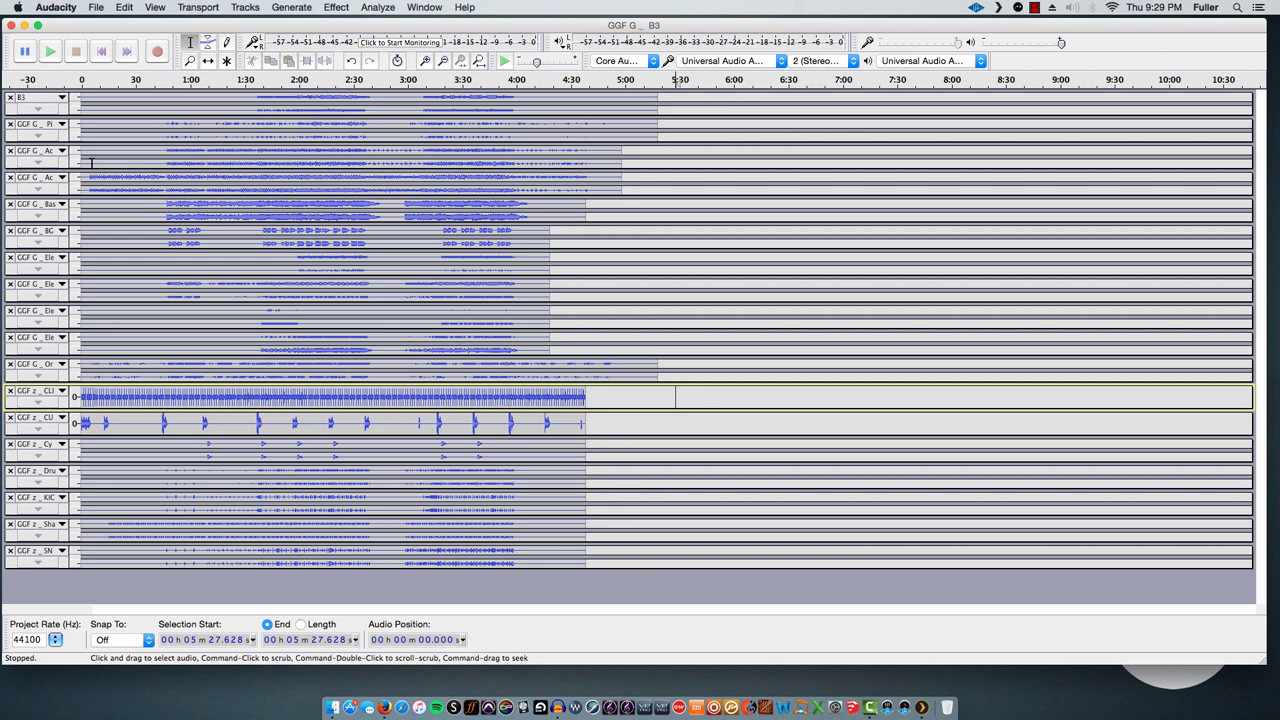
- Remove the song prefix from the second track's name, leaving Piano
left_click(30, 124)
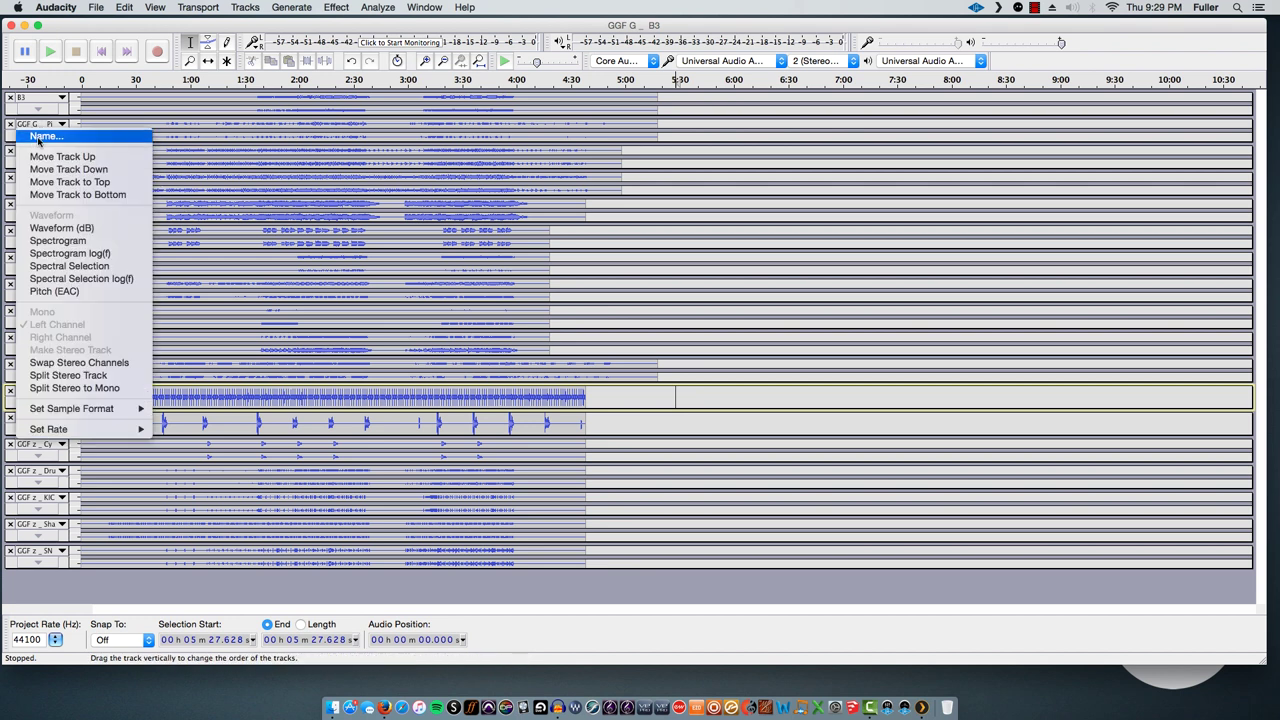
left_click(32, 133)
left_click(581, 360)
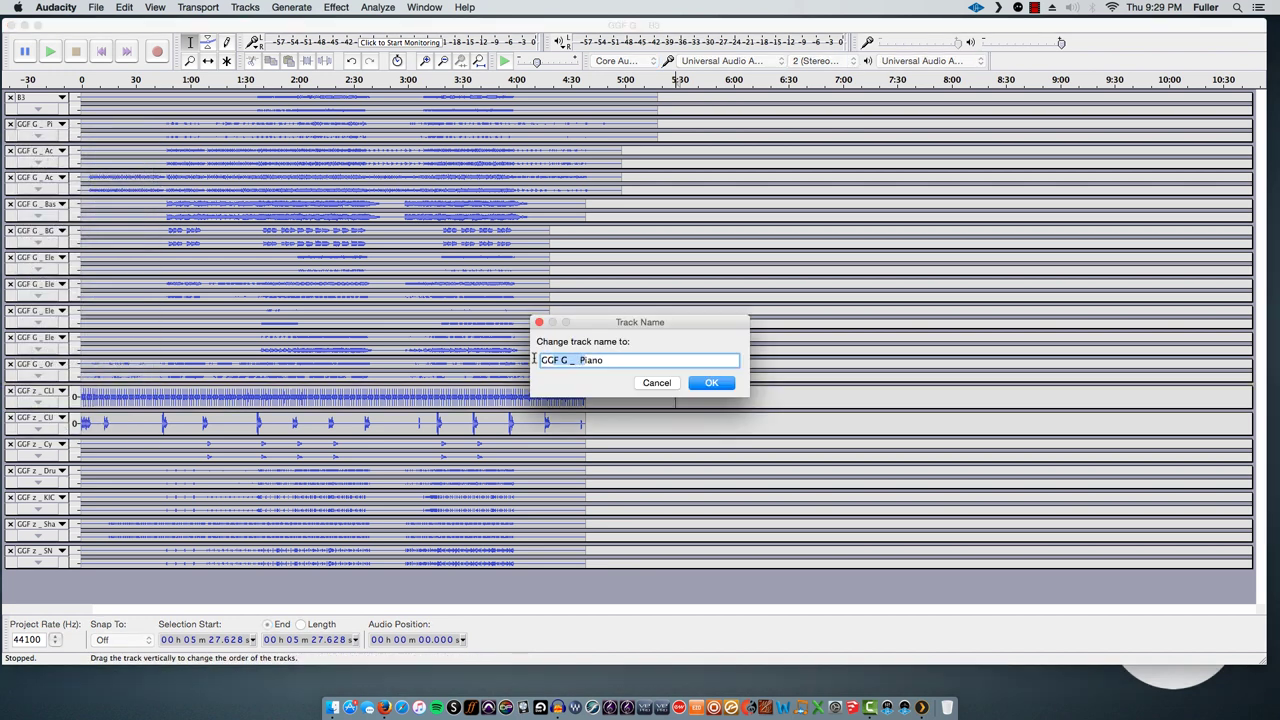
key("BackSpace")
key("Return")
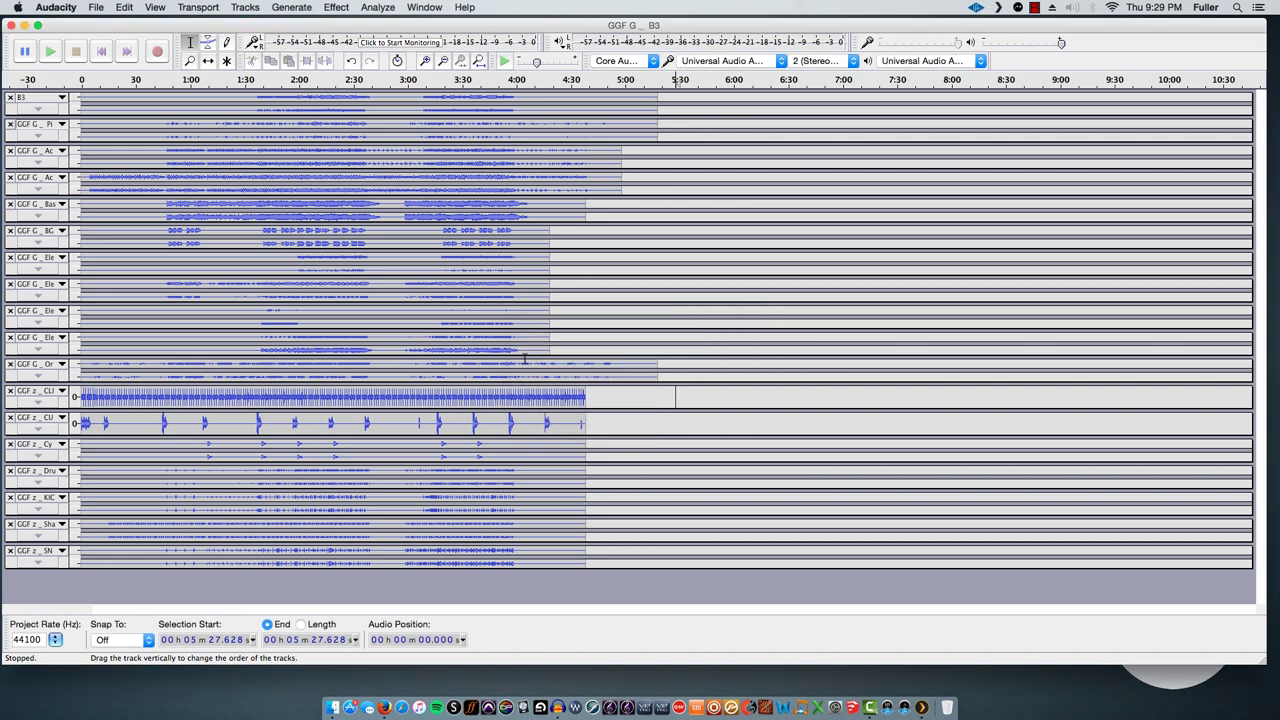
- Shorten the name of the first acoustic guitar track to AcGtrHigh
left_click(30, 150)
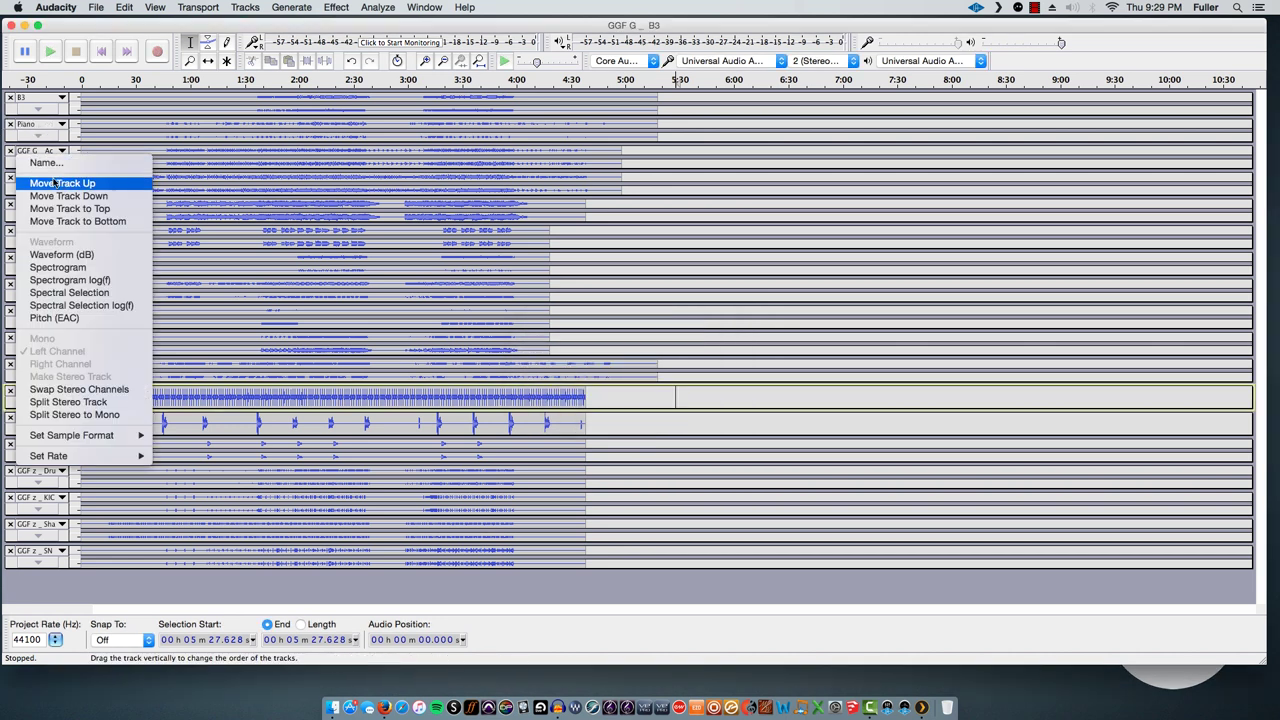
left_click(42, 162)
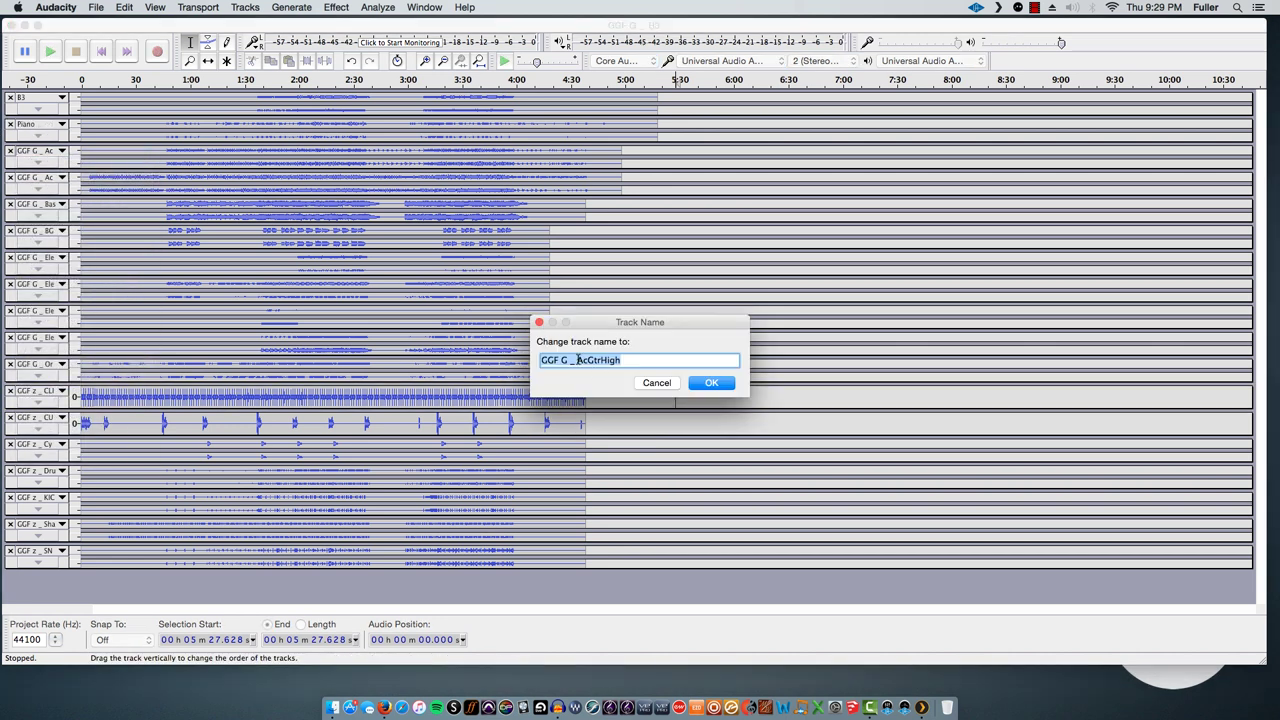
left_click(577, 360)
key("BackSpace")
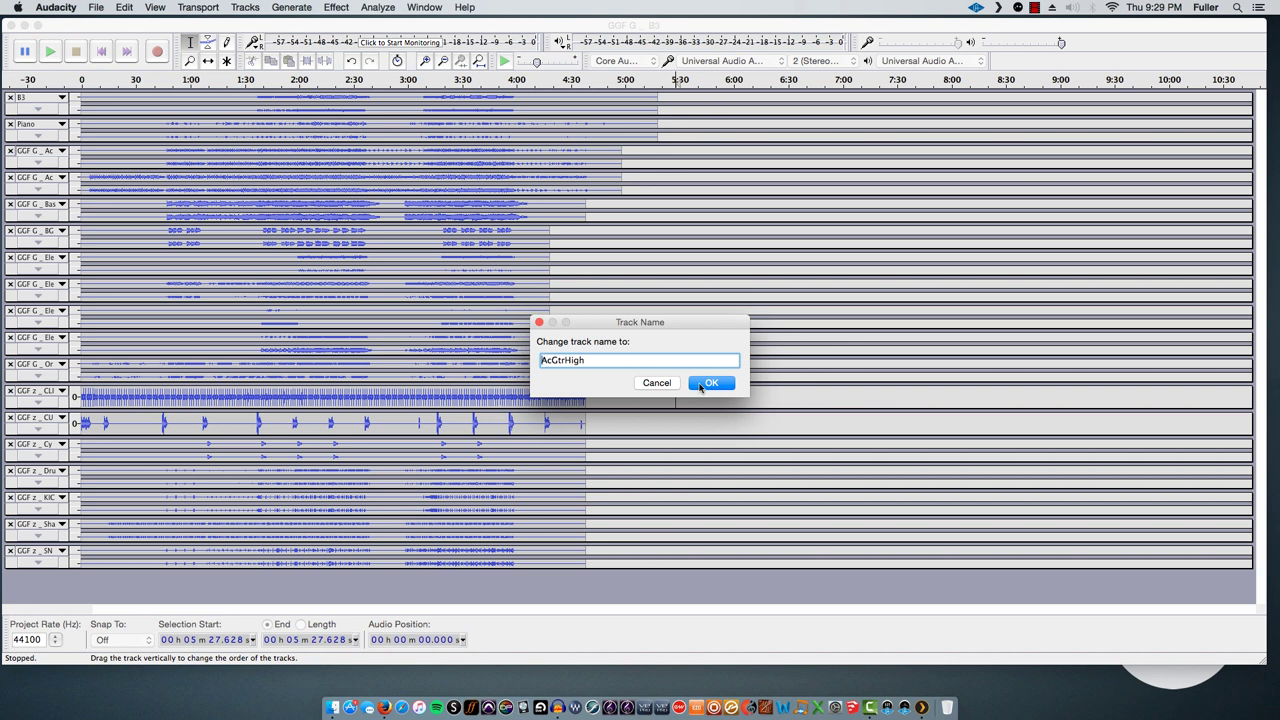
left_click(703, 384)
- Shorten the second acoustic guitar track's name to AcGtrStem2 and the bass track's name to Bass
left_click(36, 181)
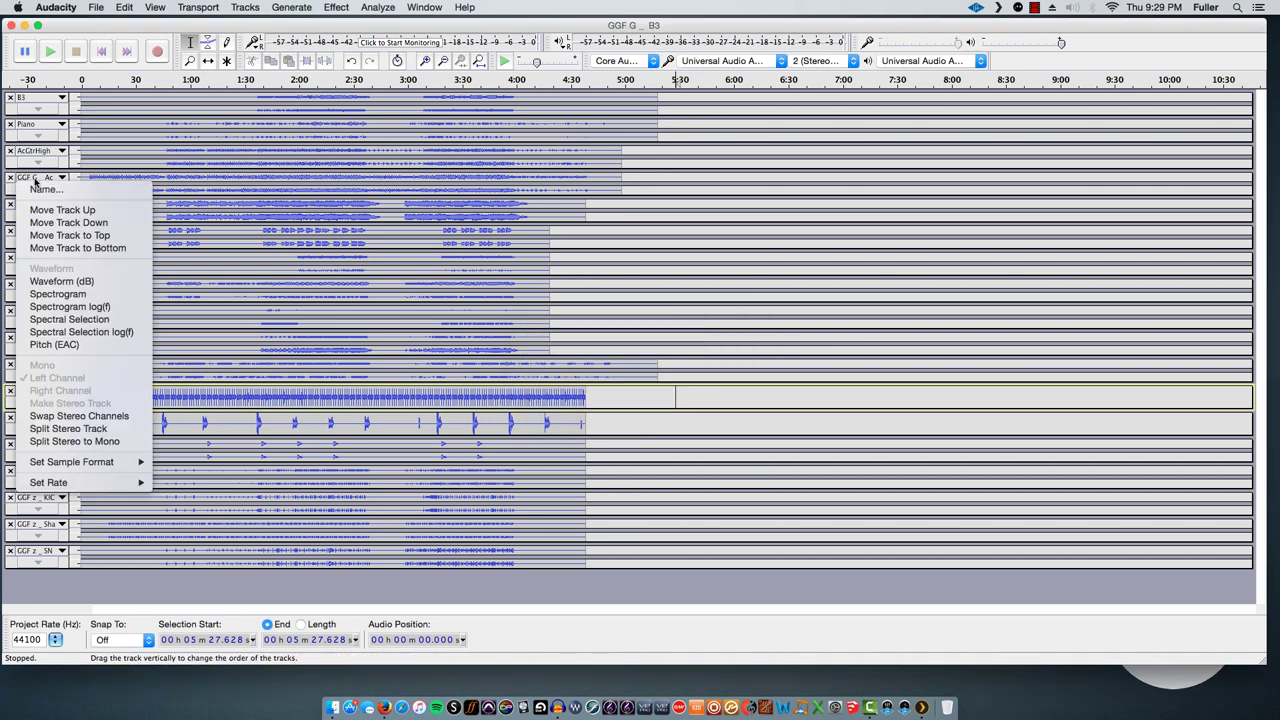
left_click(45, 190)
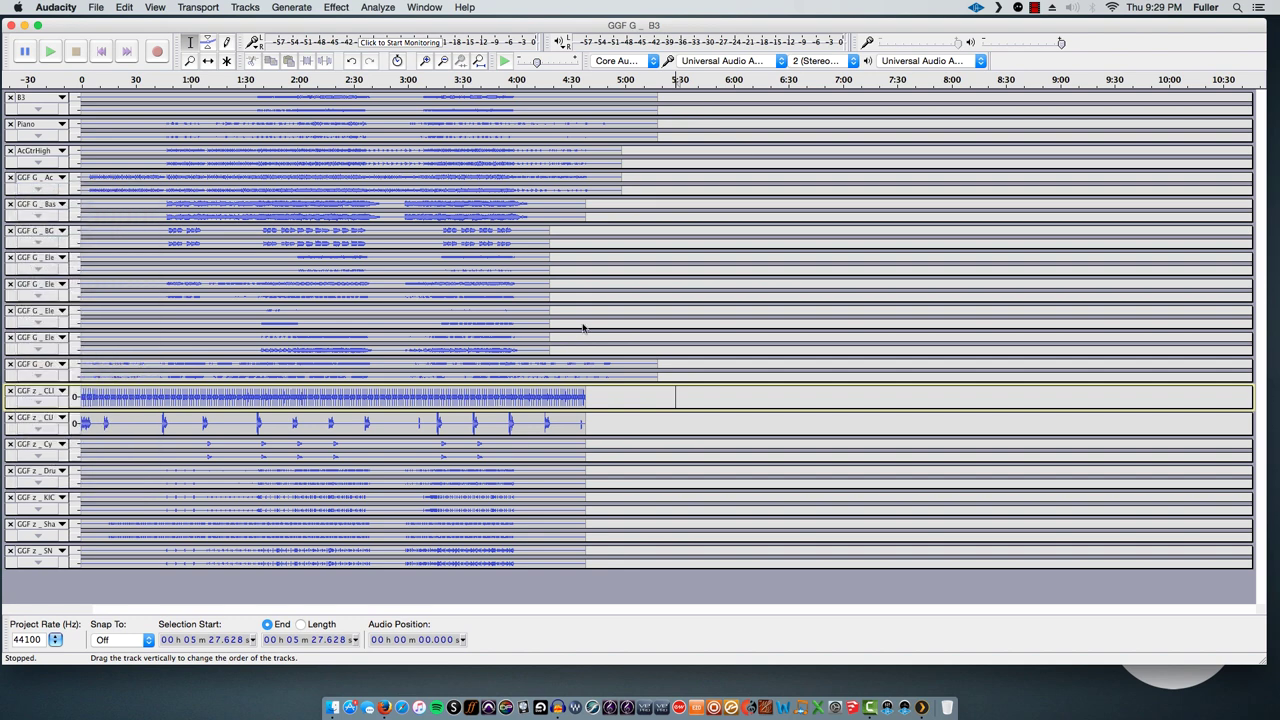
left_click(711, 383)
left_click(36, 204)
left_click(45, 213)
key("BackSpace")
left_click(711, 383)
left_click_drag(542, 360, 573, 360)
- Shorten the background vocals track's name to BGVs
left_click(36, 231)
left_click(45, 240)
key("BackSpace")
left_click(711, 383)
- Strip the song prefix from the first two electric guitar tracks so their names begin with Elect Guitar
left_click(36, 258)
left_click(45, 267)
key("BackSpace")
left_click(711, 383)
left_click(36, 285)
left_click(45, 296)
left_click(711, 383)
- Strip the song prefix from the remaining two electric guitar tracks so their names also begin with Elect Guitar
left_click(36, 311)
left_click(45, 320)
left_click(711, 383)
left_click(36, 338)
left_click(45, 347)
key("BackSpace")
key("BackSpace")
key("BackSpace")
left_click(711, 383)
- Remove the song prefix from the organ track so its name begins with Organish
left_click(36, 364)
left_click(45, 373)
key("BackSpace")
left_click(711, 383)
- Remove the song prefix from the click and cues track names, leaving CLICK72_5 and CUES
left_click(36, 391)
left_click(36, 418)
left_click(45, 430)
left_click(711, 383)
- Remove the song prefix from the cymbals and drum overhead tracks so their names begin with CymbAndT and DrumsOV
left_click(36, 445)
left_click(45, 454)
key("BackSpace")
left_click(711, 383)
left_click(36, 471)
left_click(45, 480)
key("BackSpace")
left_click(711, 383)
- Rename the kick drum track as Kick
left_click(36, 498)
left_click(45, 507)
type("Kick")
left_click(711, 383)
- Remove the song prefix from the last two tracks so their names begin with ShakerAndT and SNARE
left_click(36, 524)
left_click(45, 533)
key("BackSpace")
left_click(711, 383)
left_click(36, 551)
left_click(45, 560)
key("BackSpace")
left_click(711, 383)
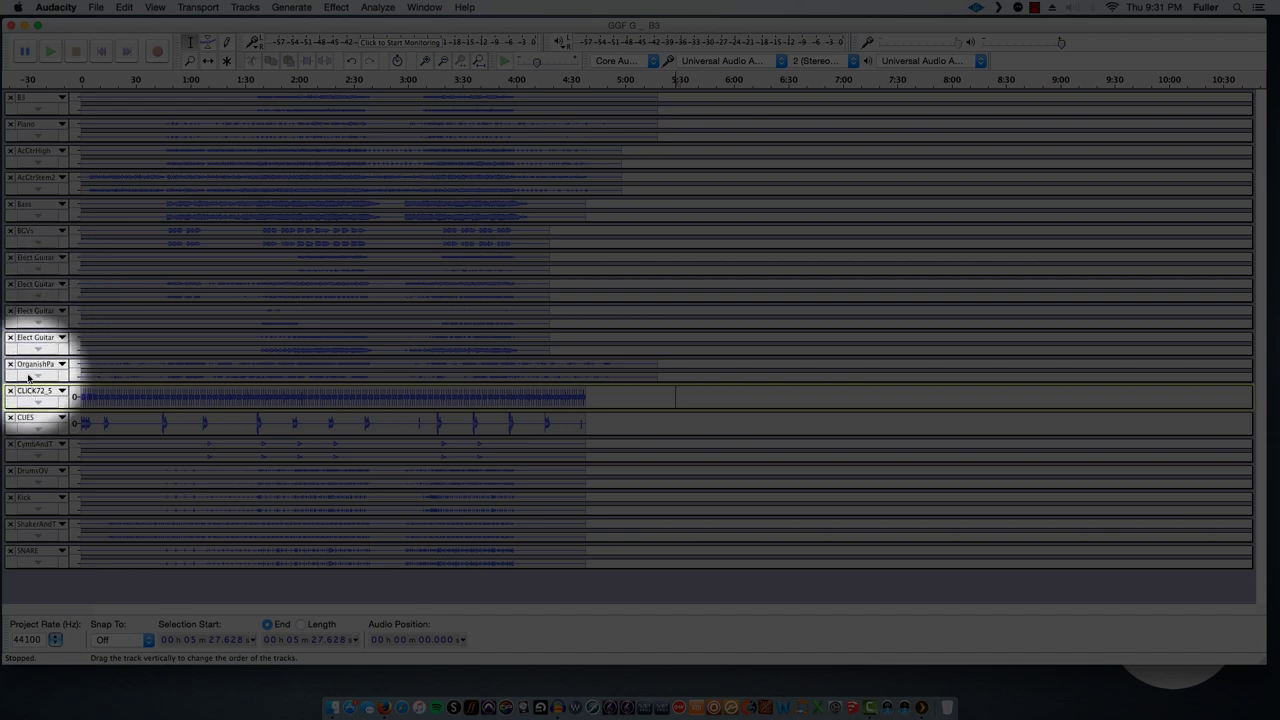
left_click(34, 418)
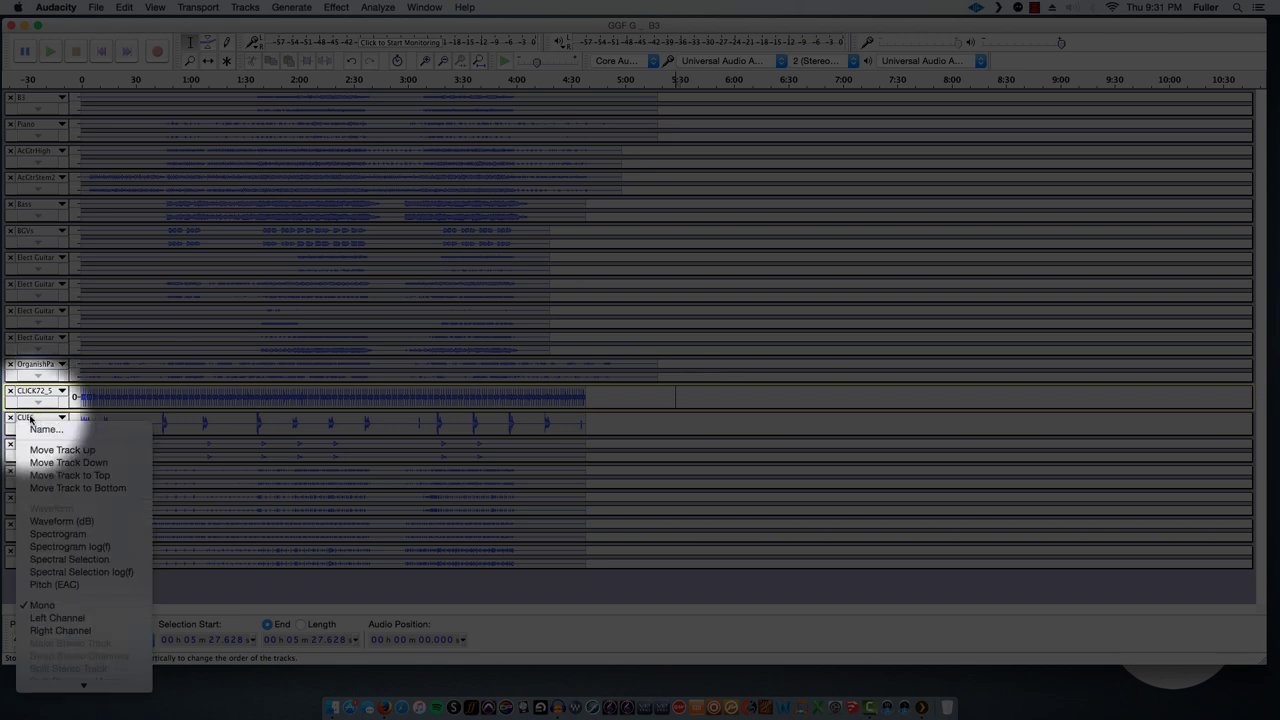
left_click(22, 398)
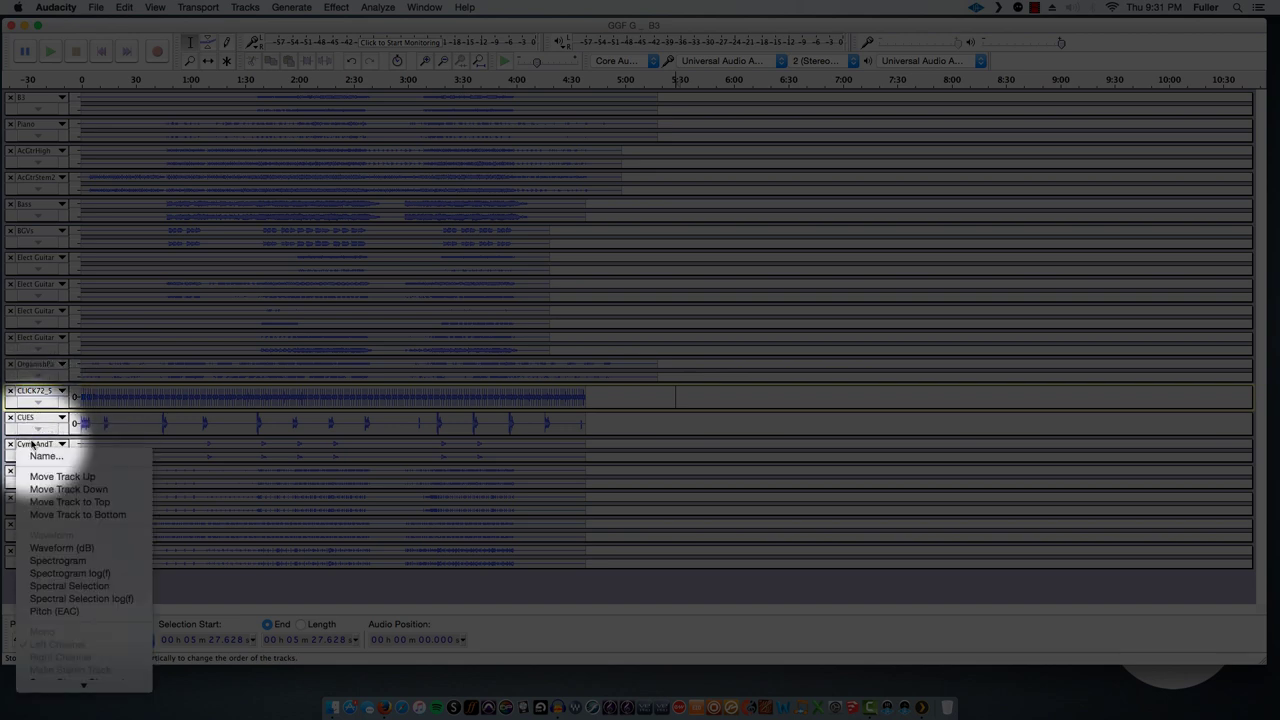
left_click(163, 457)
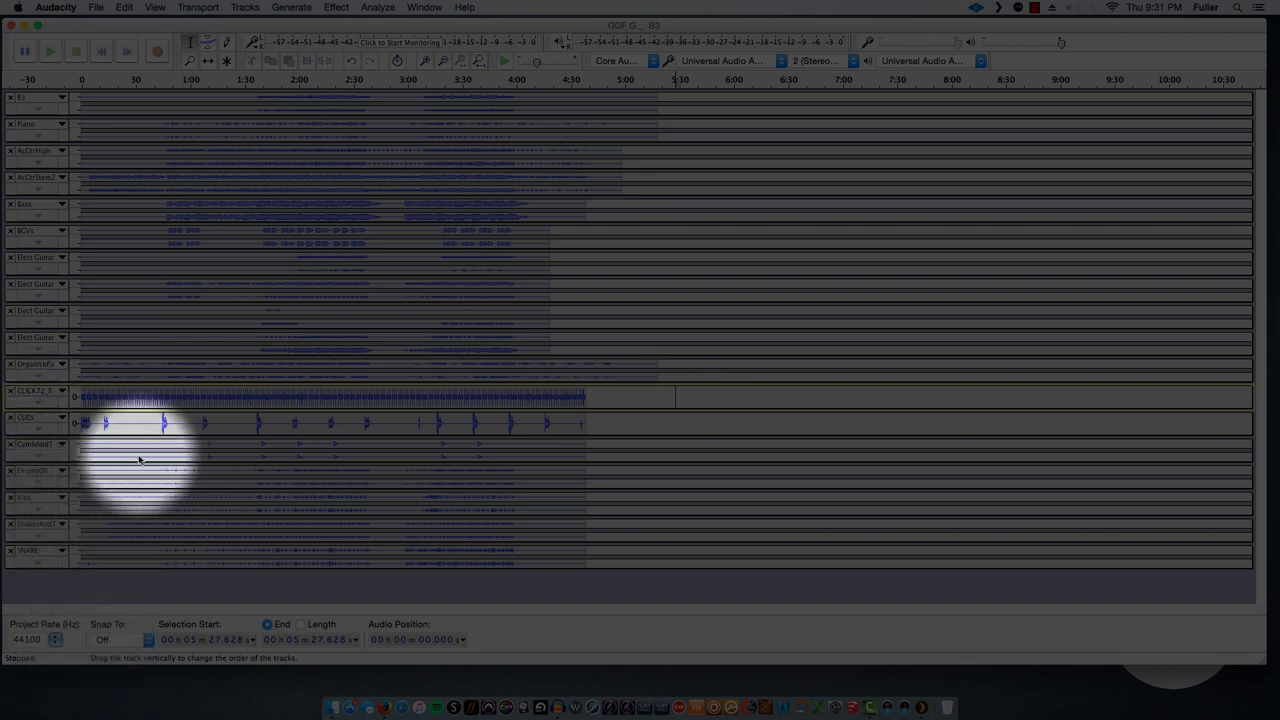
left_click(45, 458)
left_click(62, 470)
left_click(212, 494)
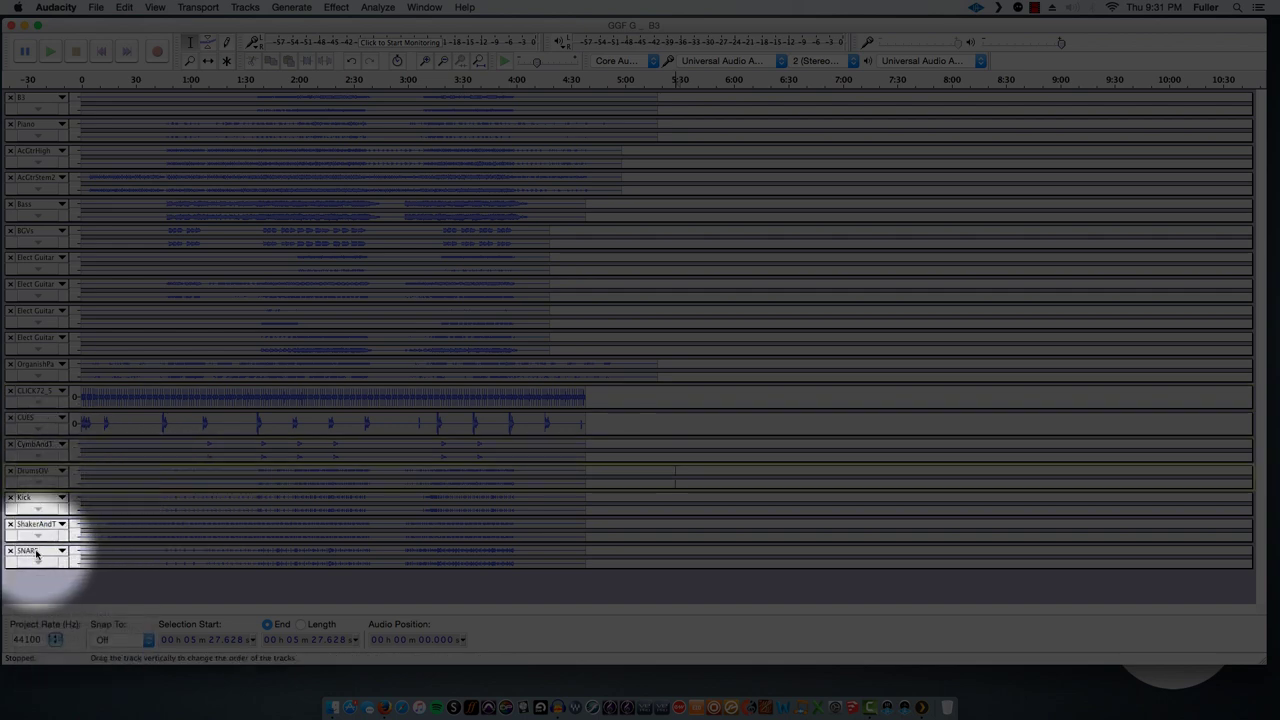
left_click(44, 525)
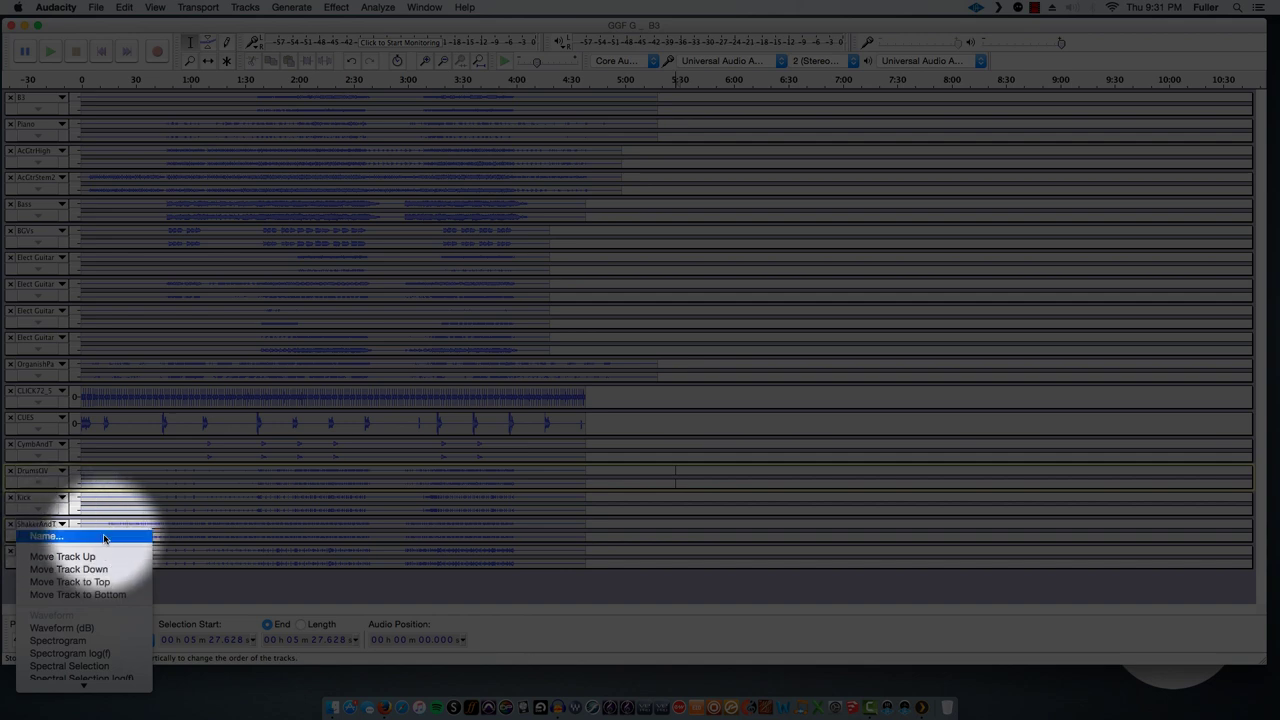
left_click(172, 598)
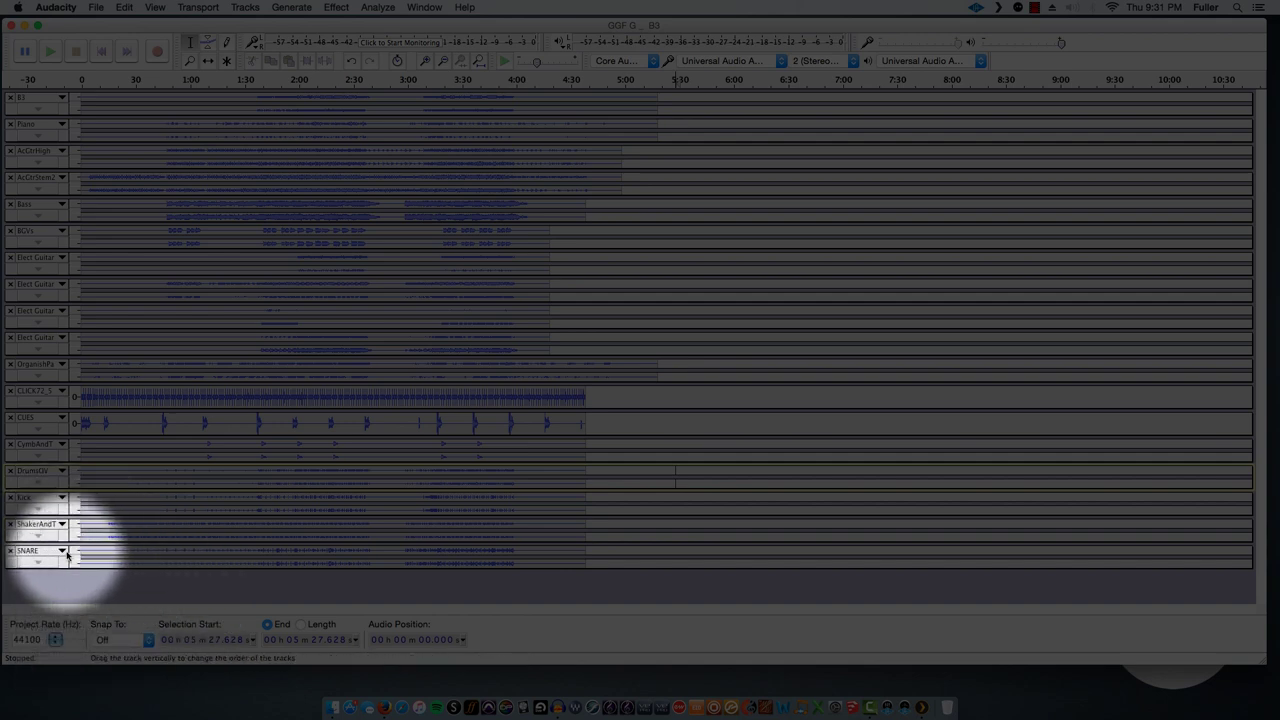
- Move the CUES track to the top of the project and place the CLICK72_5 track above it
left_click(63, 419)
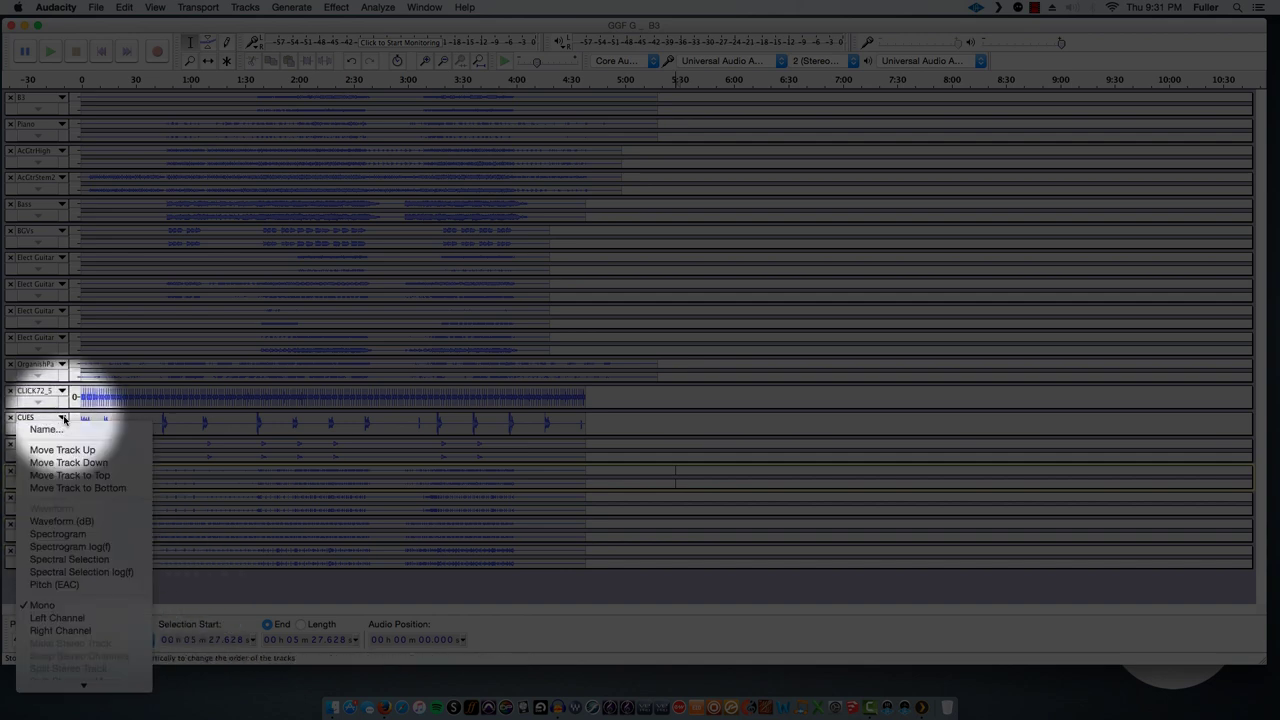
left_click(75, 476)
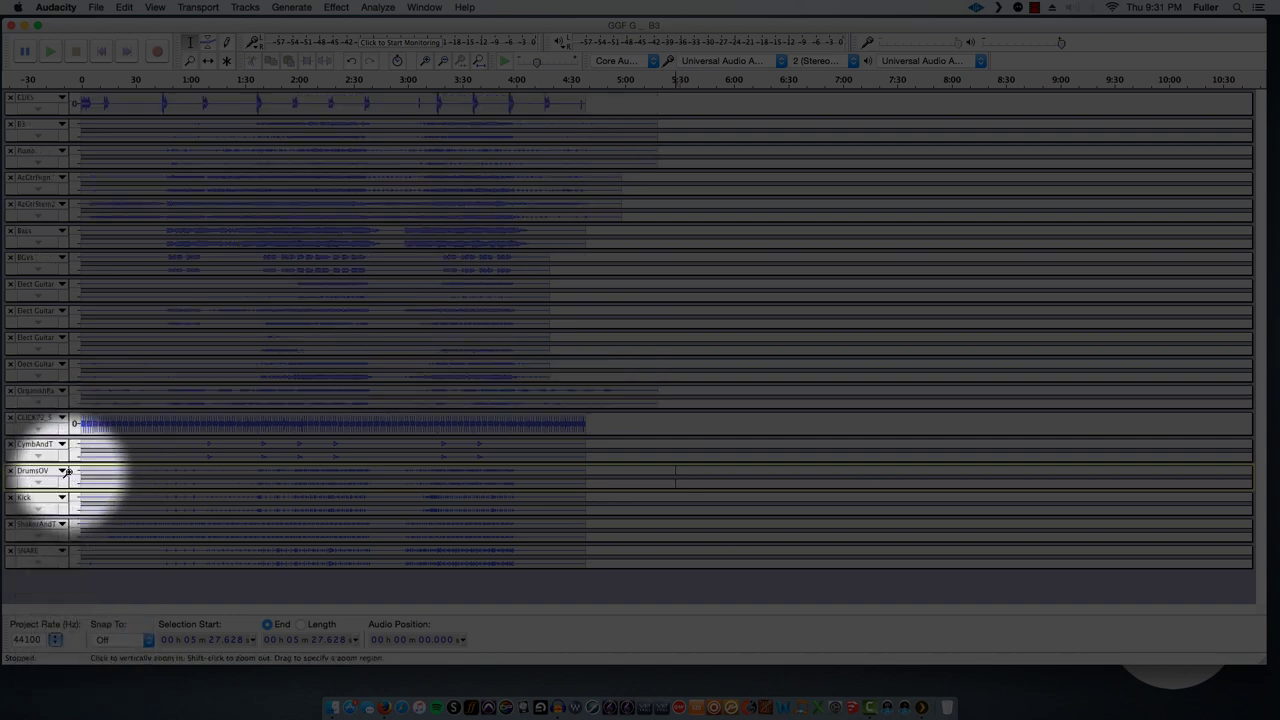
left_click(62, 418)
left_click(72, 476)
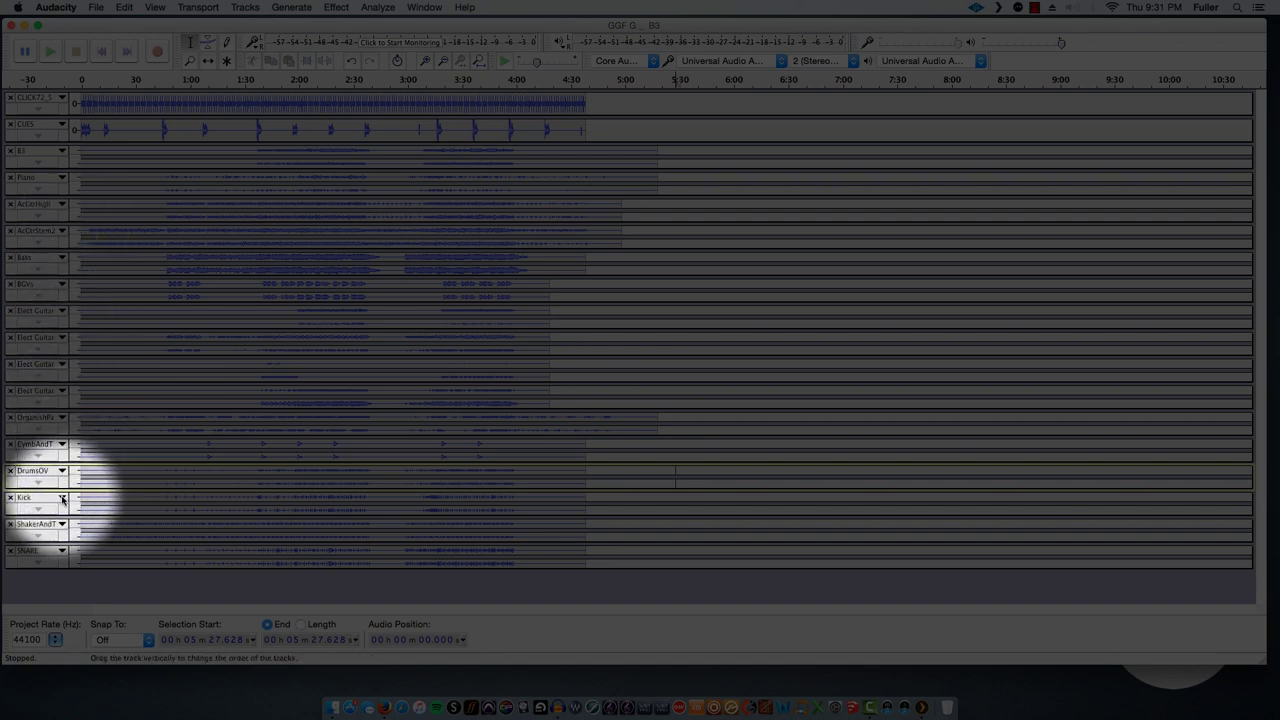
- Place the Kick and SNARE tracks directly below CUES, and move the DrumsOV track up to just below B3
left_click_drag(12, 510, 32, 88)
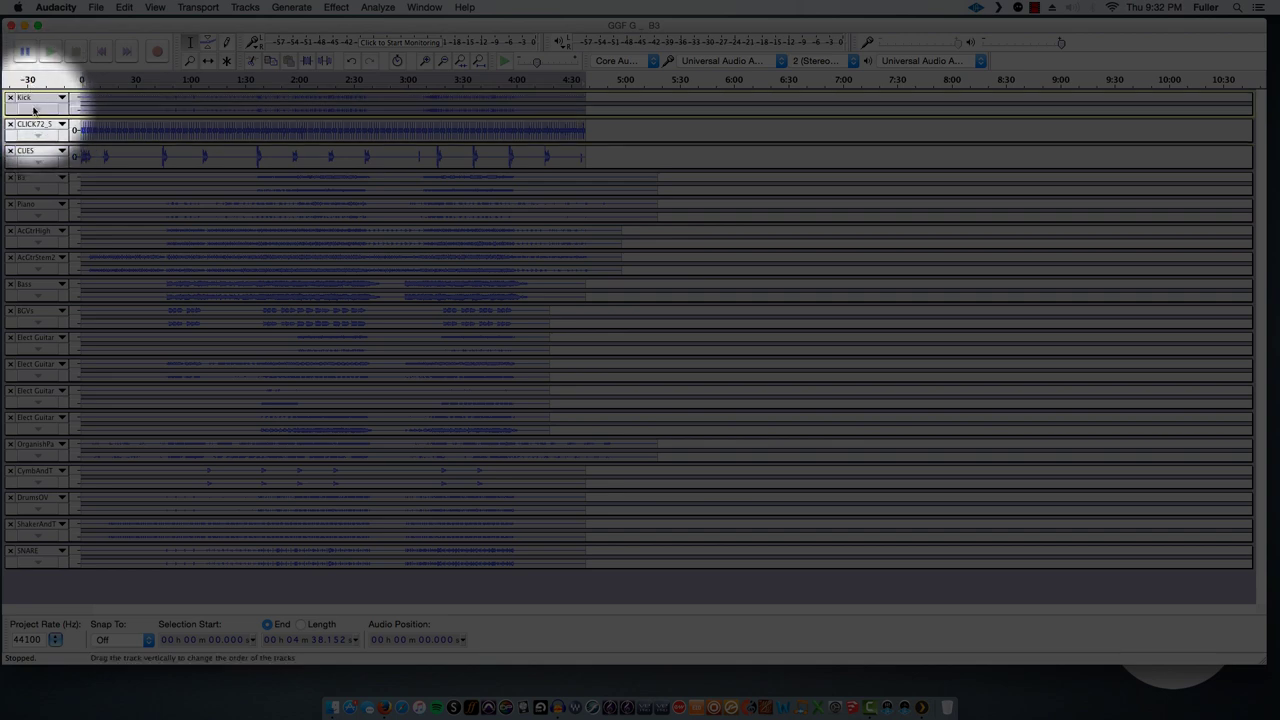
left_click_drag(11, 137, 14, 160)
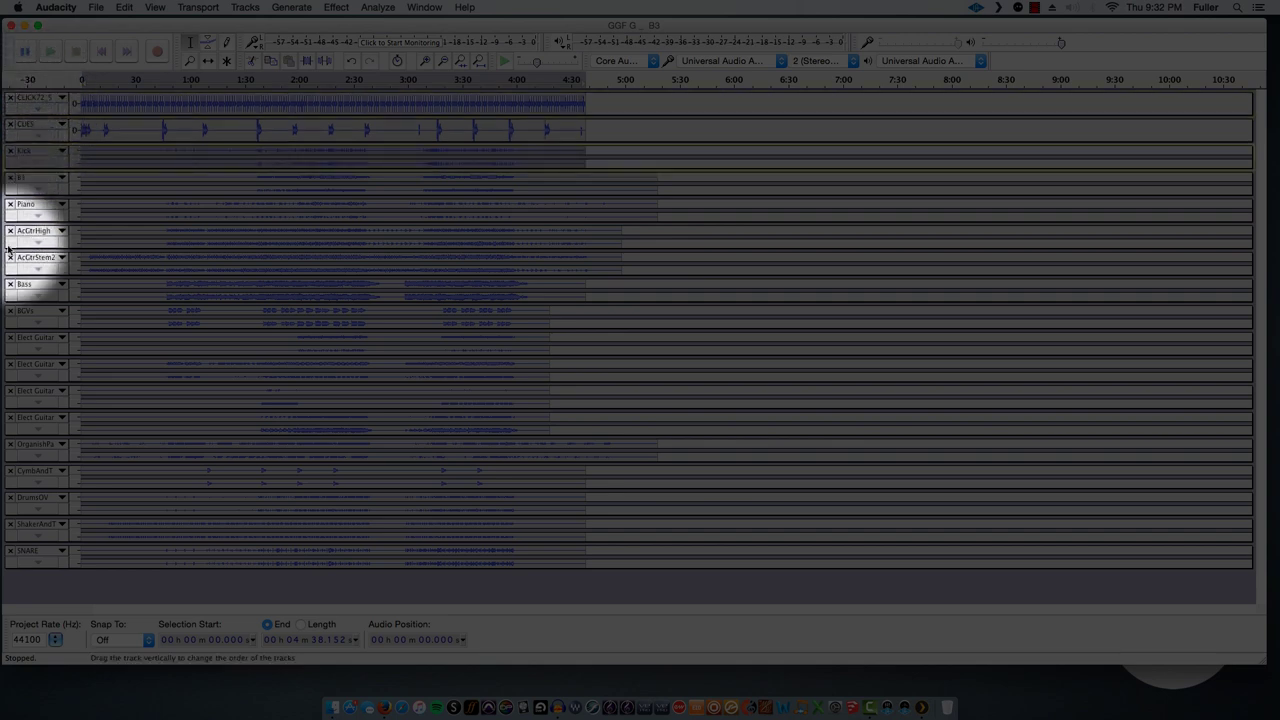
left_click_drag(11, 568, 12, 178)
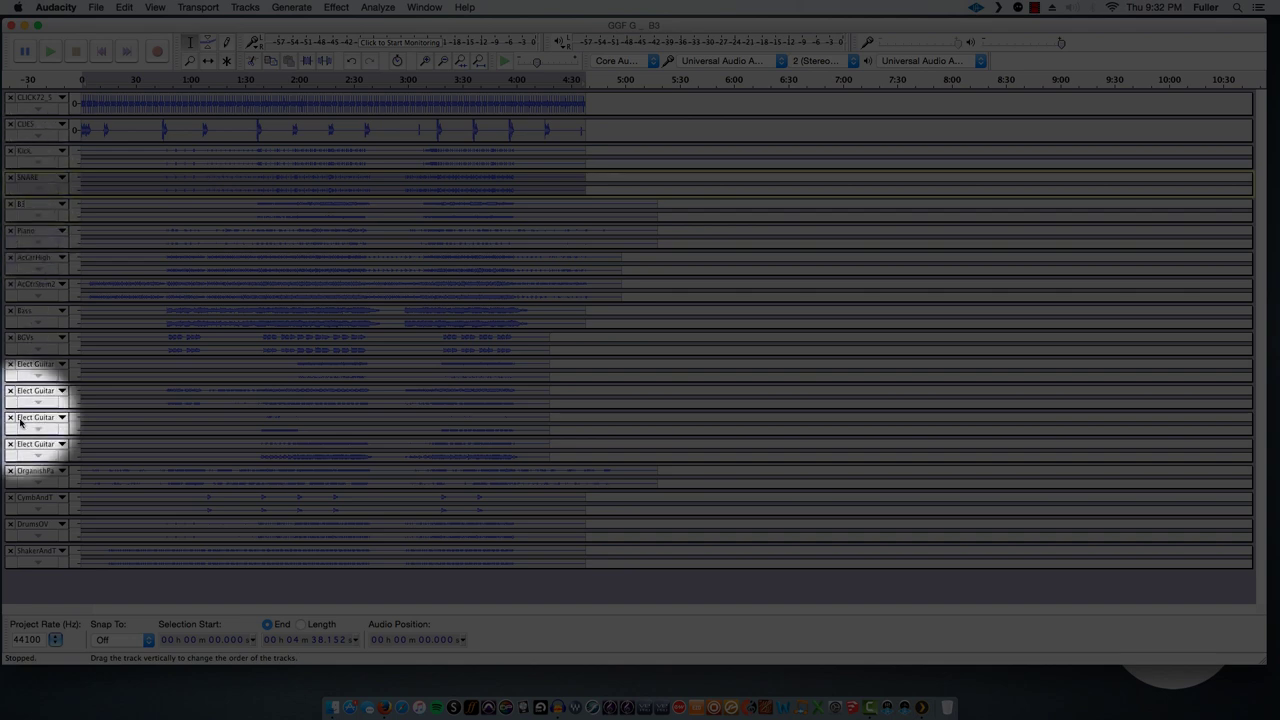
left_click_drag(13, 540, 15, 204)
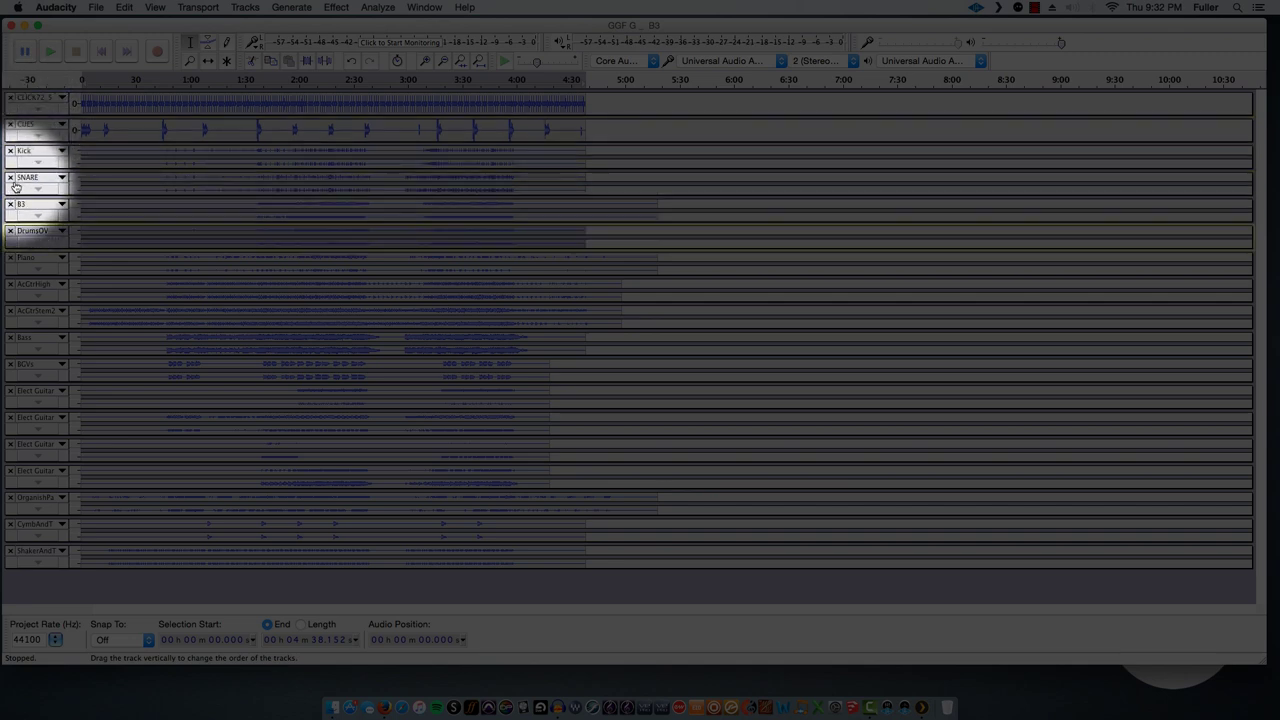
- Move the DrumsOV track directly below SNARE, and place the ShakerAndT and CymbAndT tracks beneath it in that order
left_click_drag(16, 175, 16, 173)
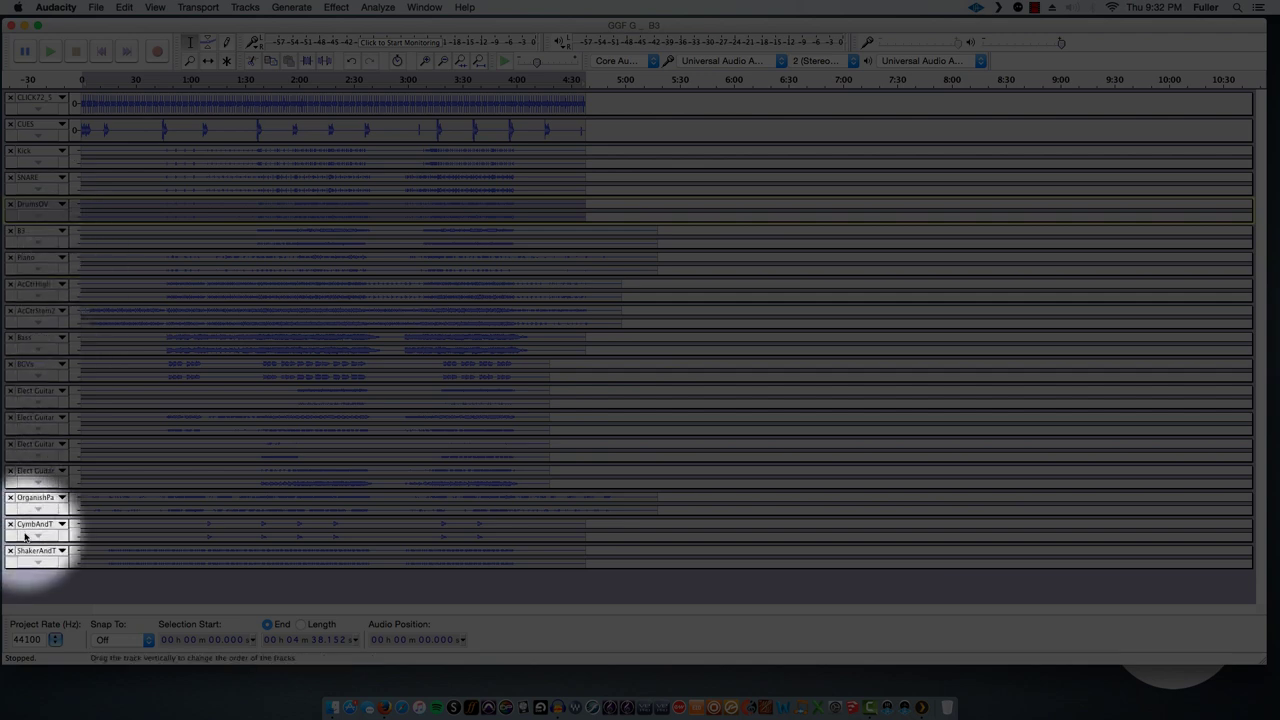
left_click_drag(13, 560, 24, 119)
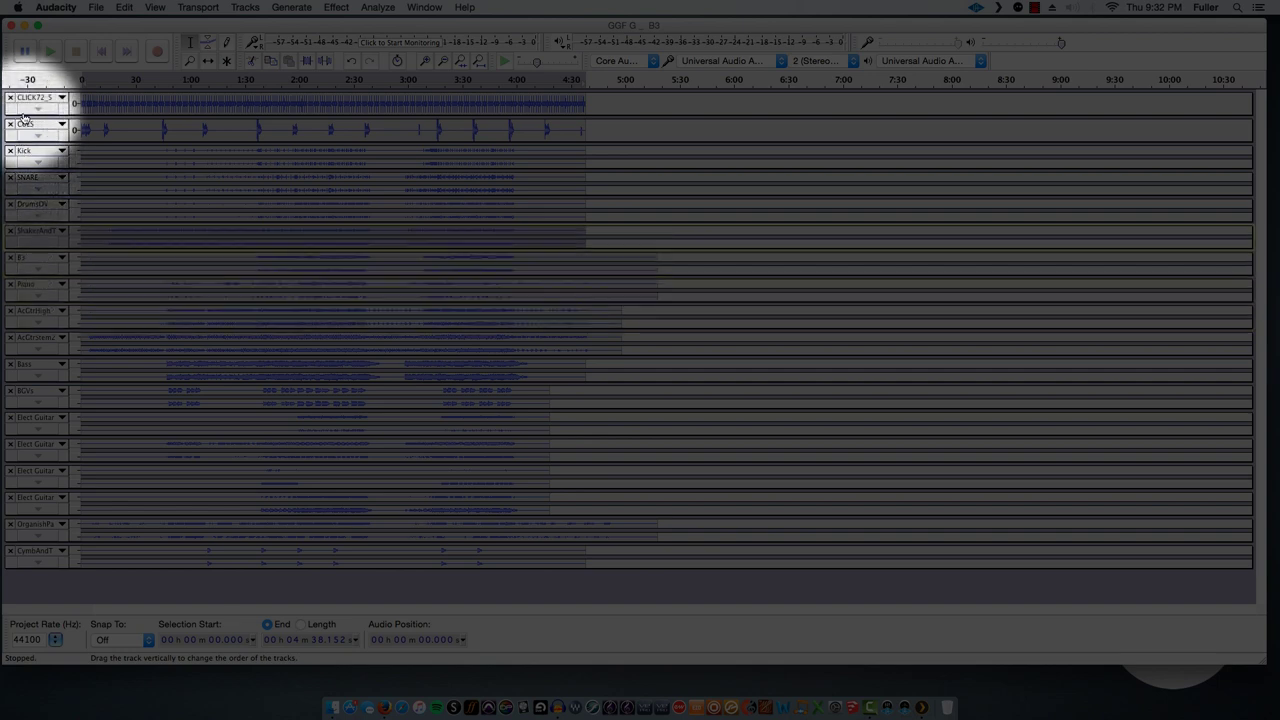
left_click_drag(12, 549, 18, 161)
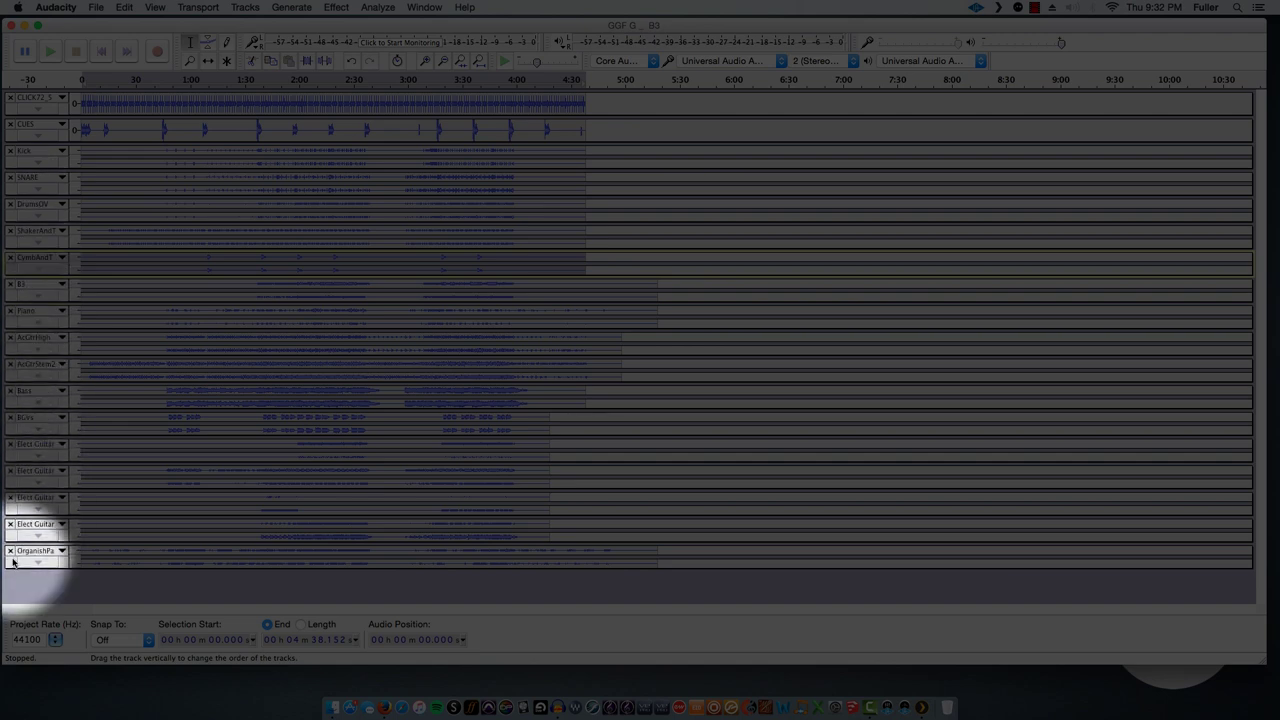
- Move the BGVs track up to just above B3, and place the Bass track directly below CymbAndT
left_click(13, 430)
left_click_drag(13, 430, 17, 285)
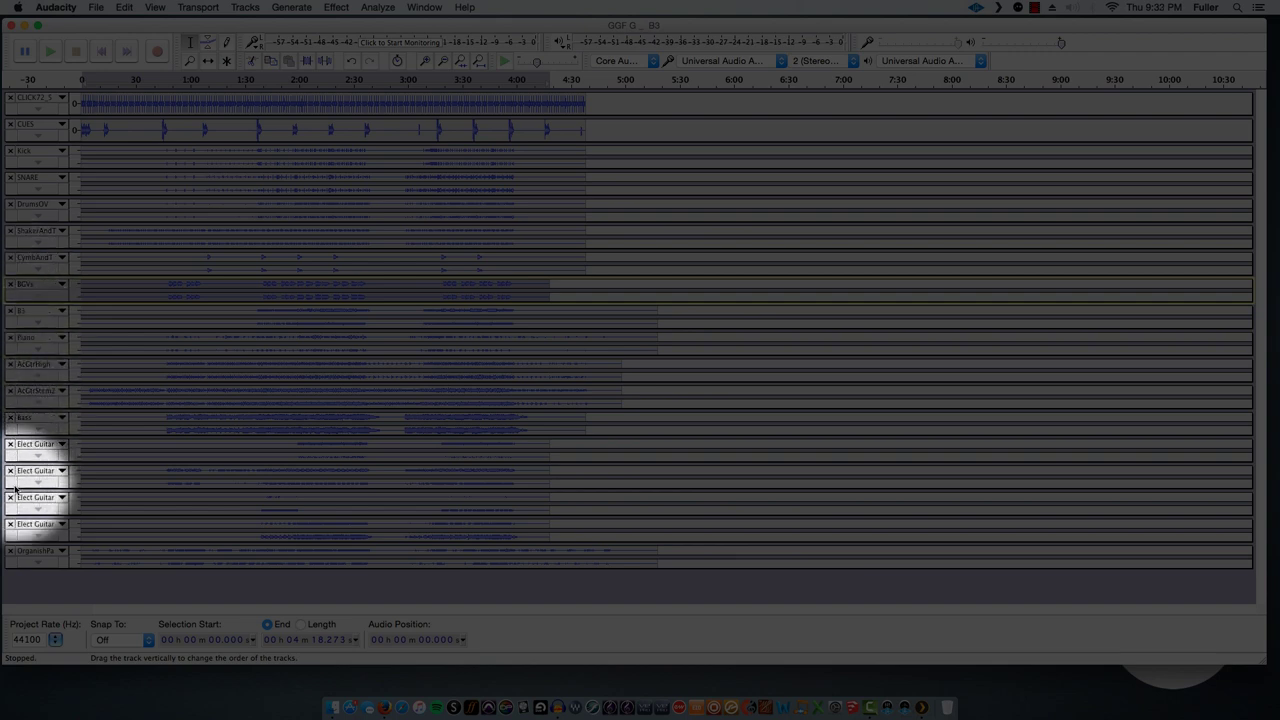
left_click_drag(13, 428, 14, 262)
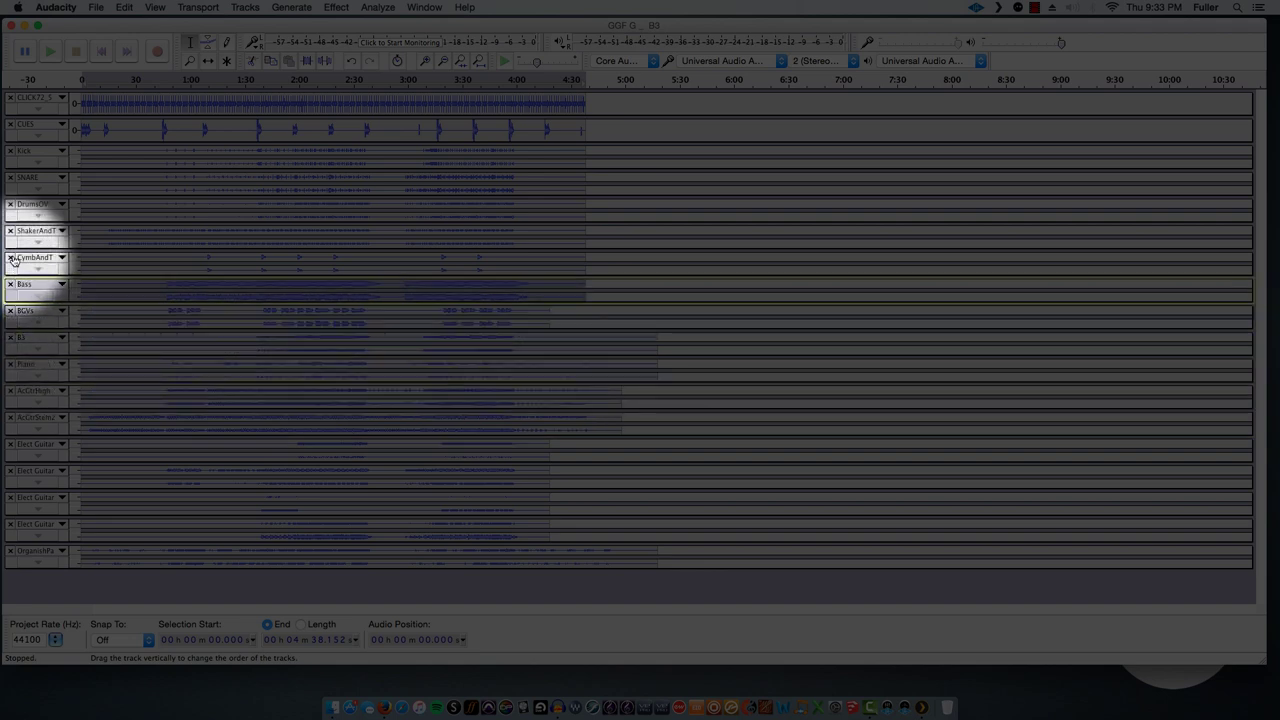
- Move the BGVs track below the electric guitar tracks, and place the OrganishPads track directly below B3
left_click_drag(13, 323, 15, 587)
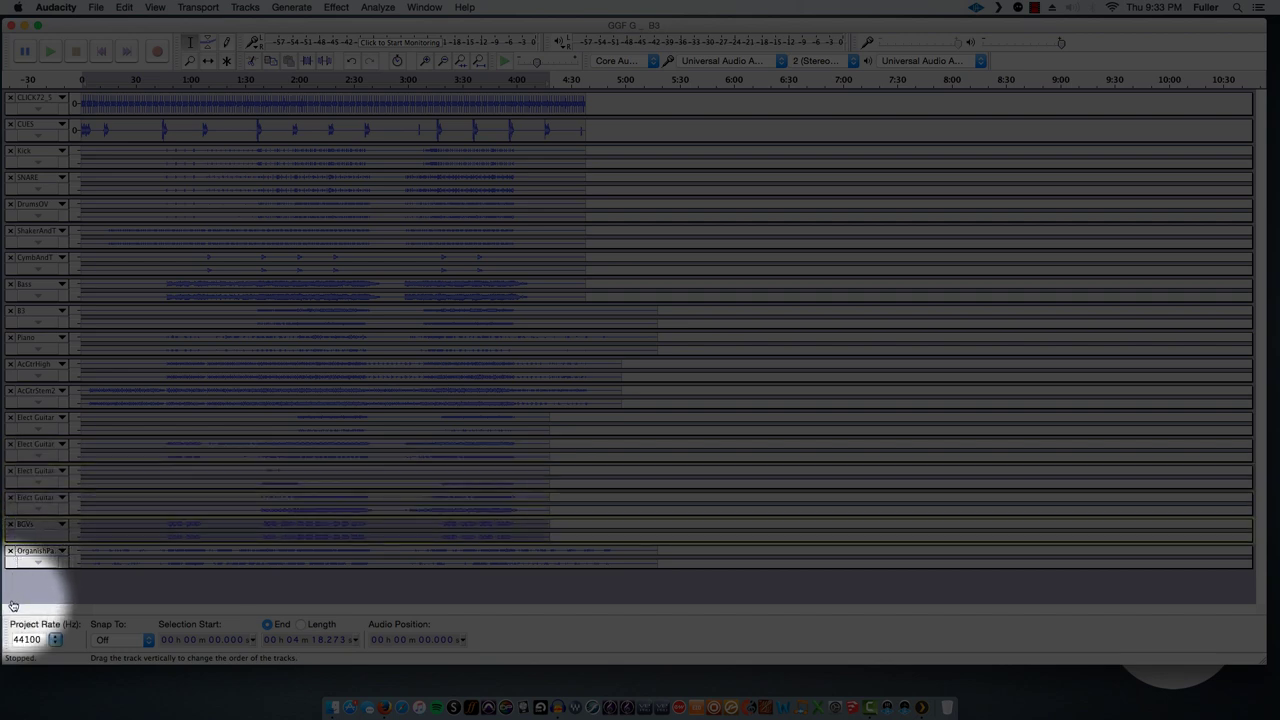
left_click_drag(12, 566, 14, 528)
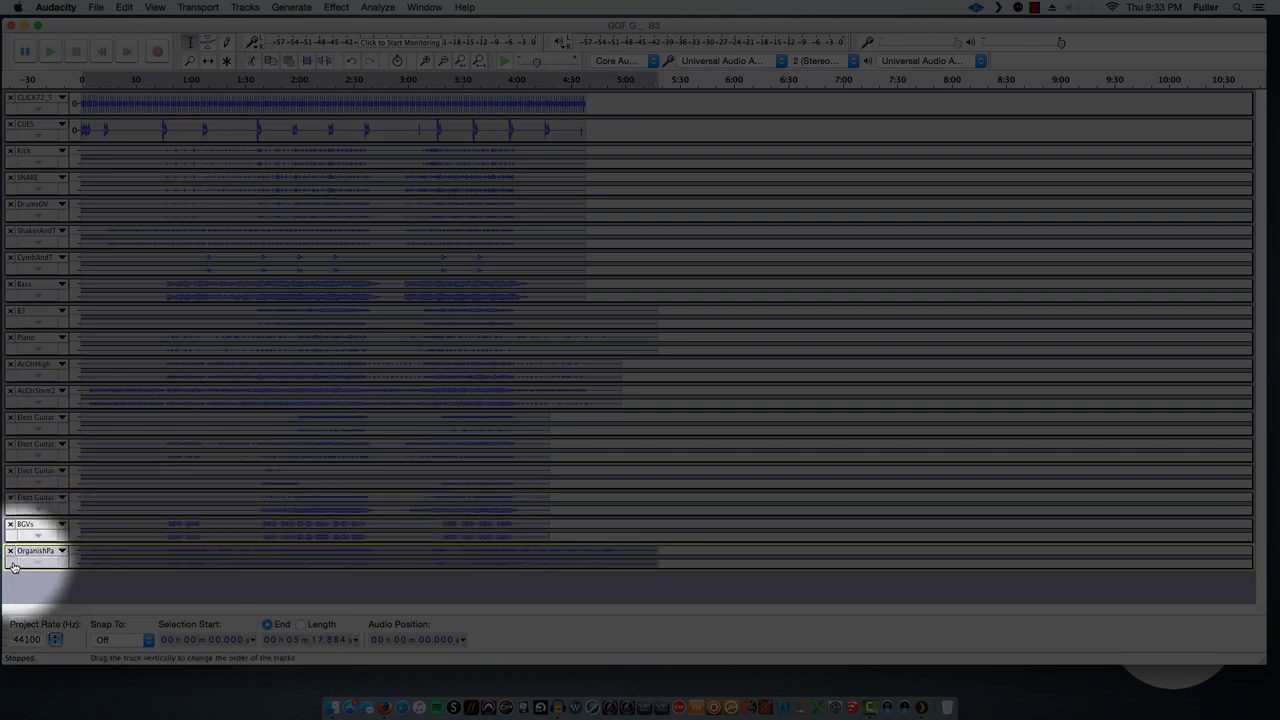
left_click_drag(15, 477, 15, 327)
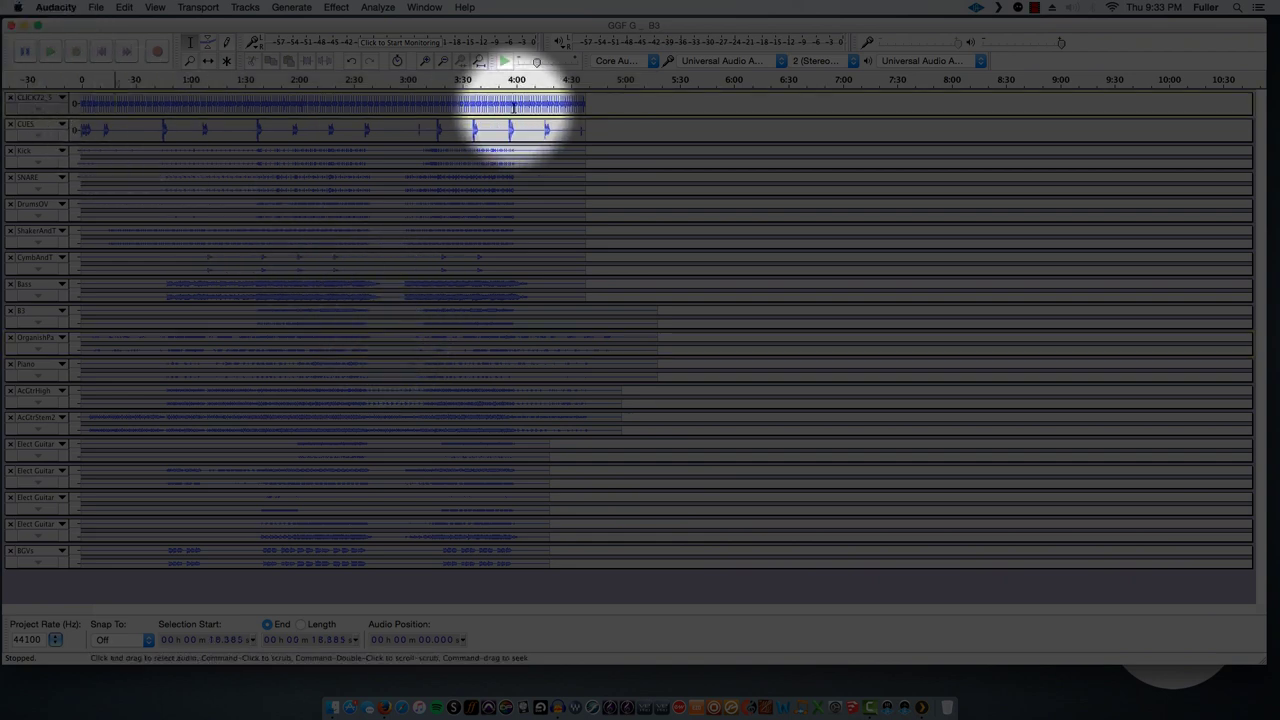
- Play the arranged tracks from the beginning, jump ahead to about 0:45 to listen again, and stop playback
left_click(602, 104)
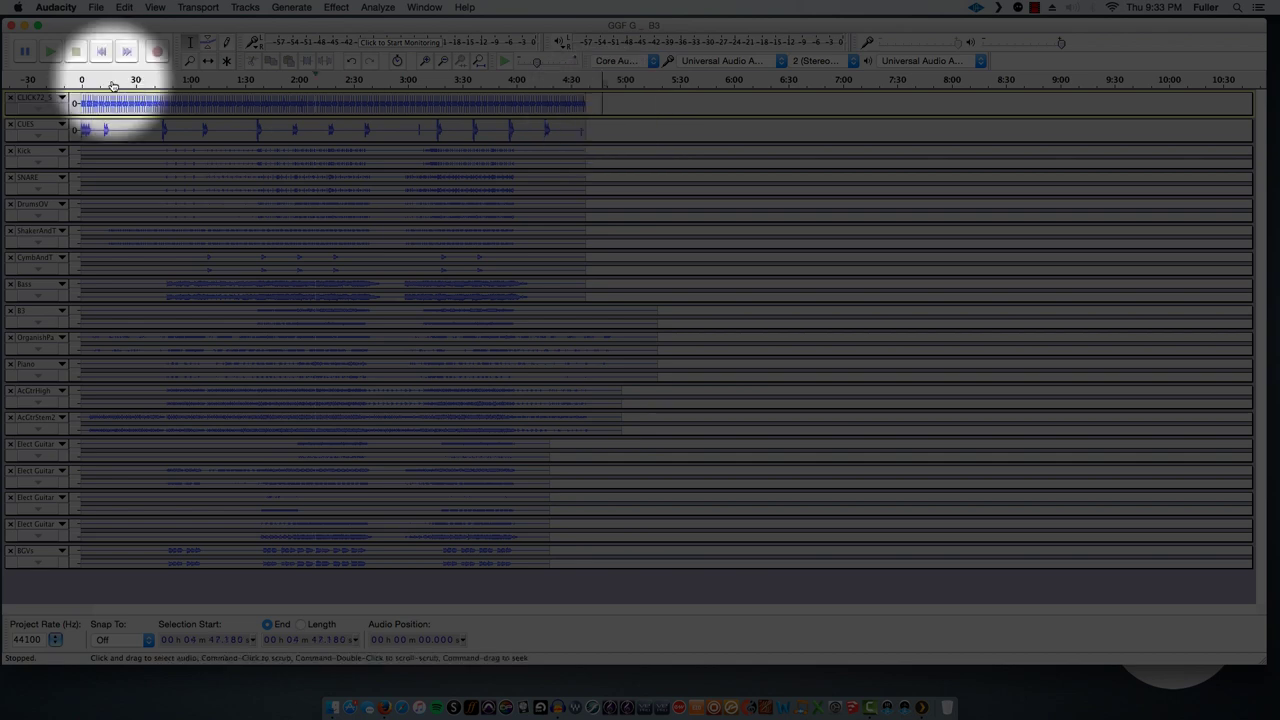
left_click(26, 55)
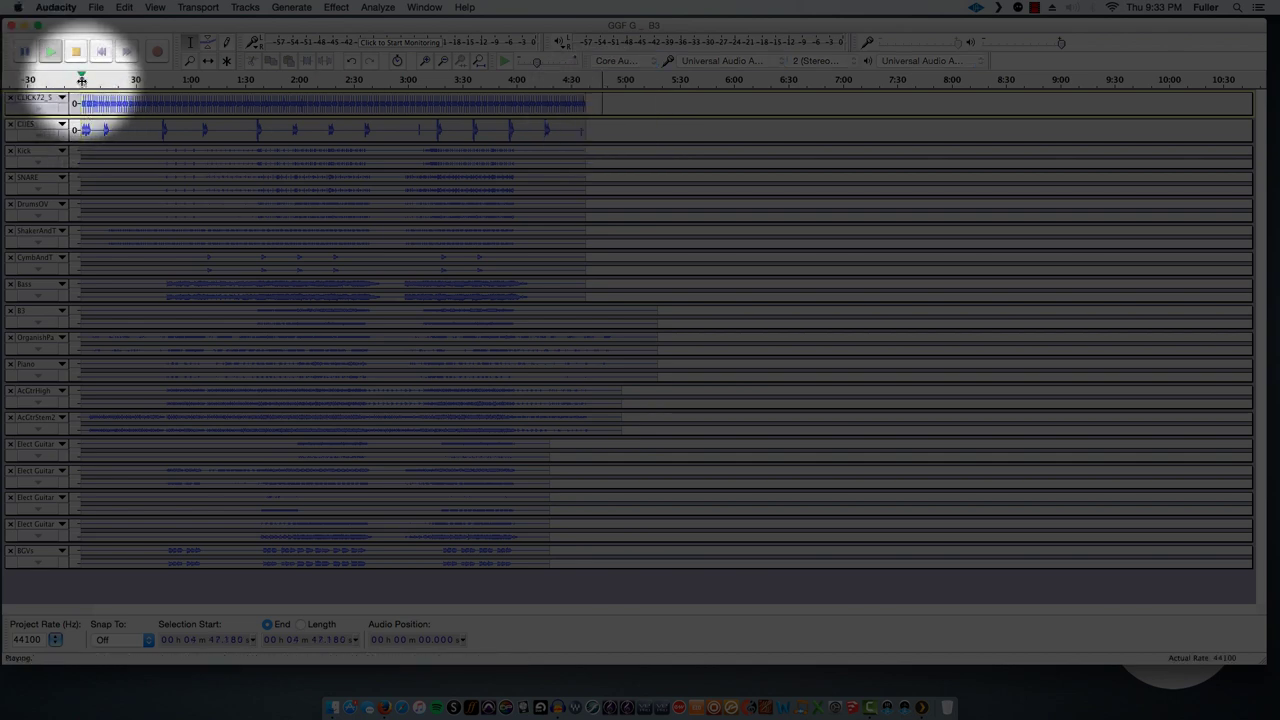
left_click(82, 81)
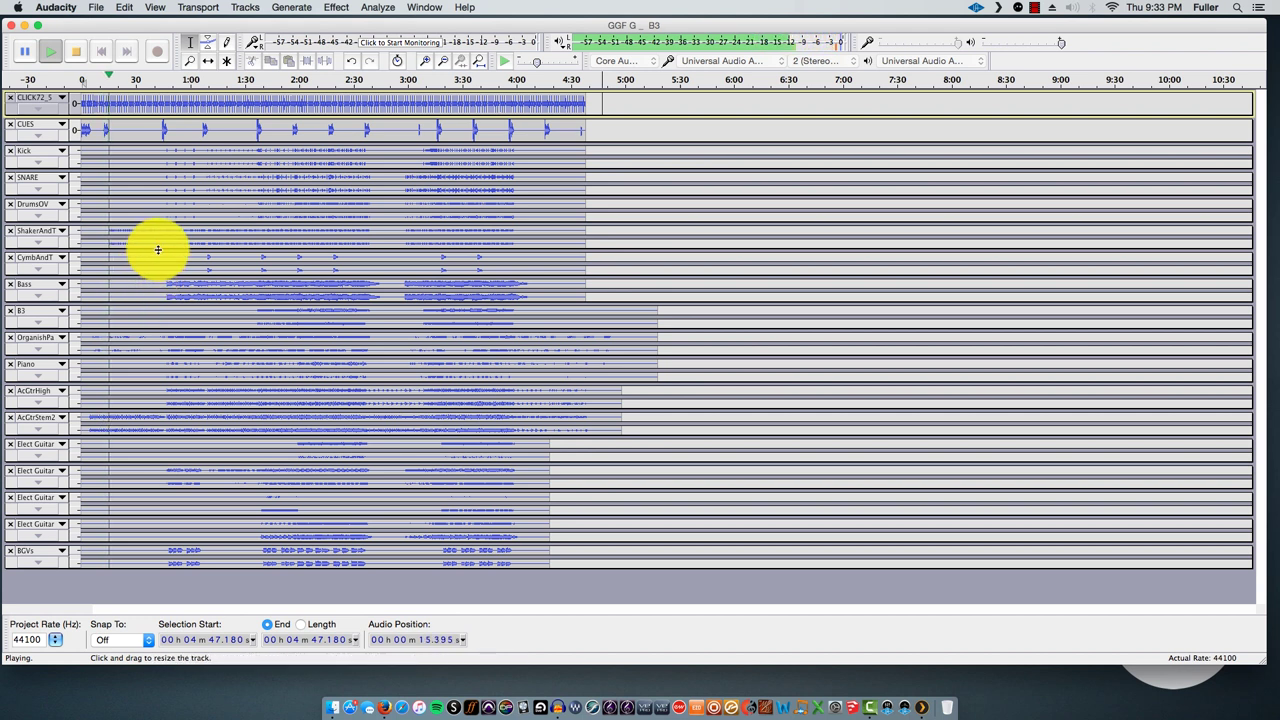
key("space")
left_click(164, 80)
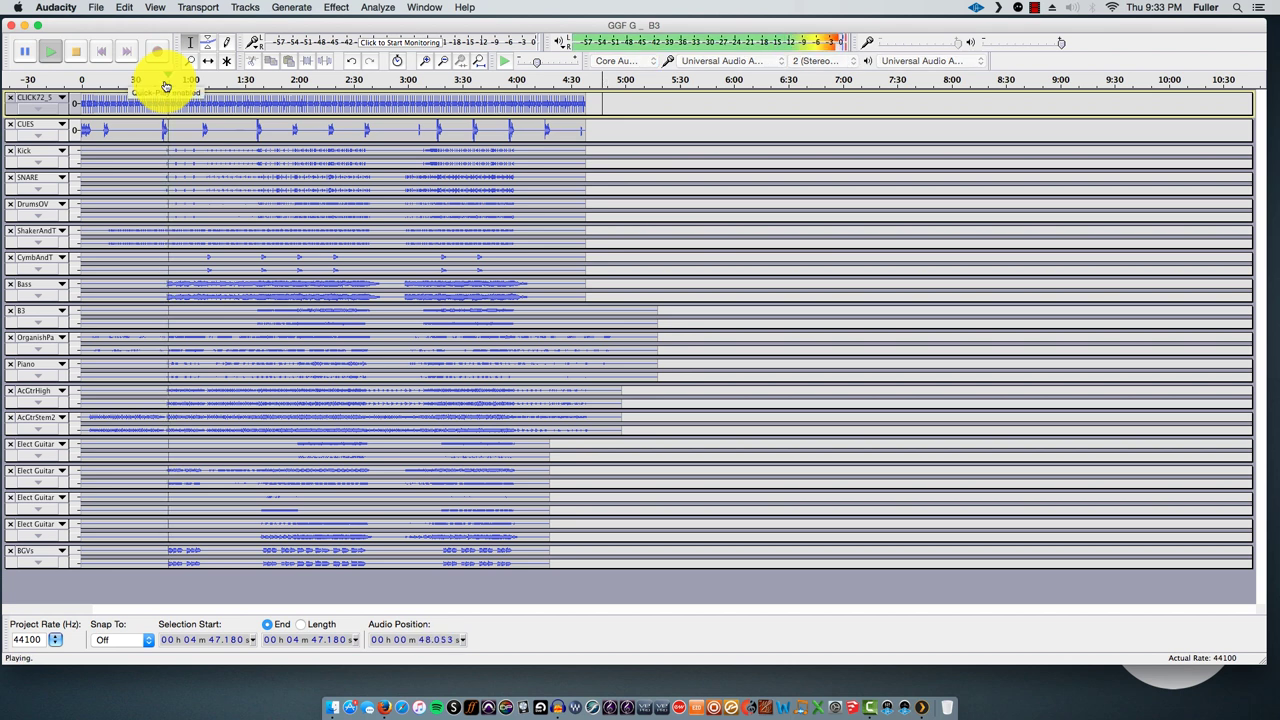
left_click(201, 87)
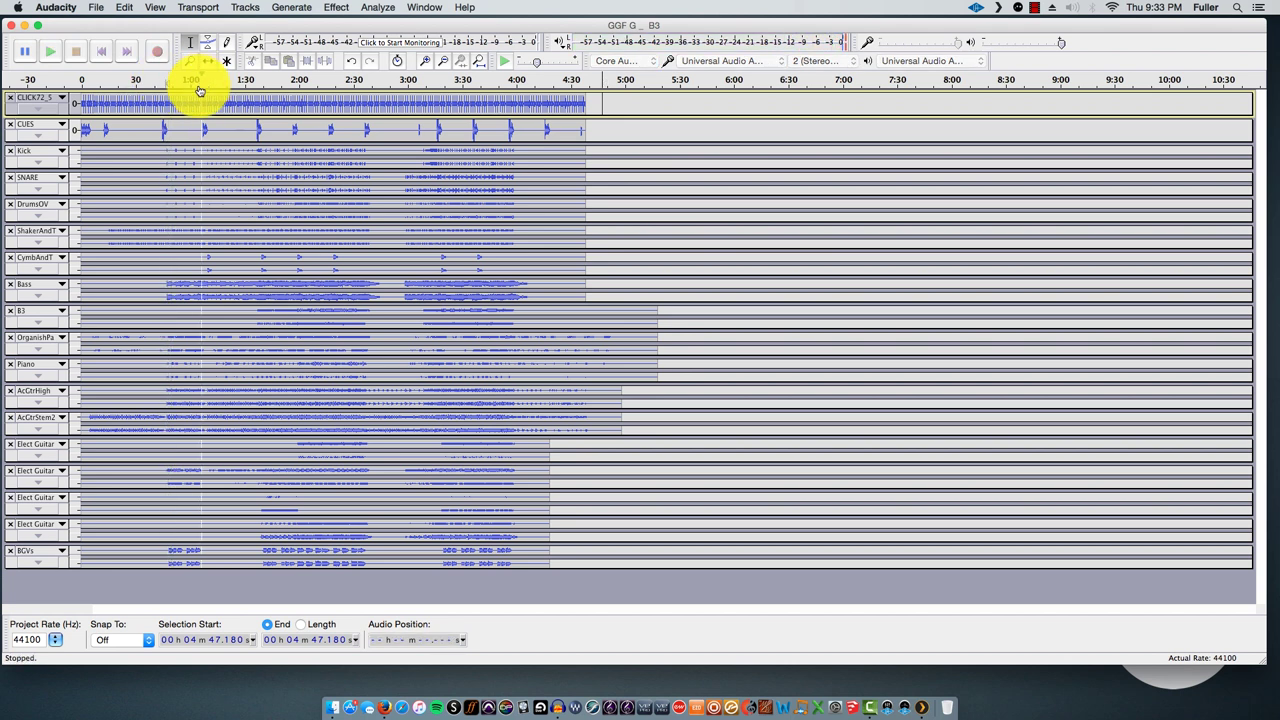
- Open the Mixer Board and position its window over the upper part of the track area
left_click(156, 8)
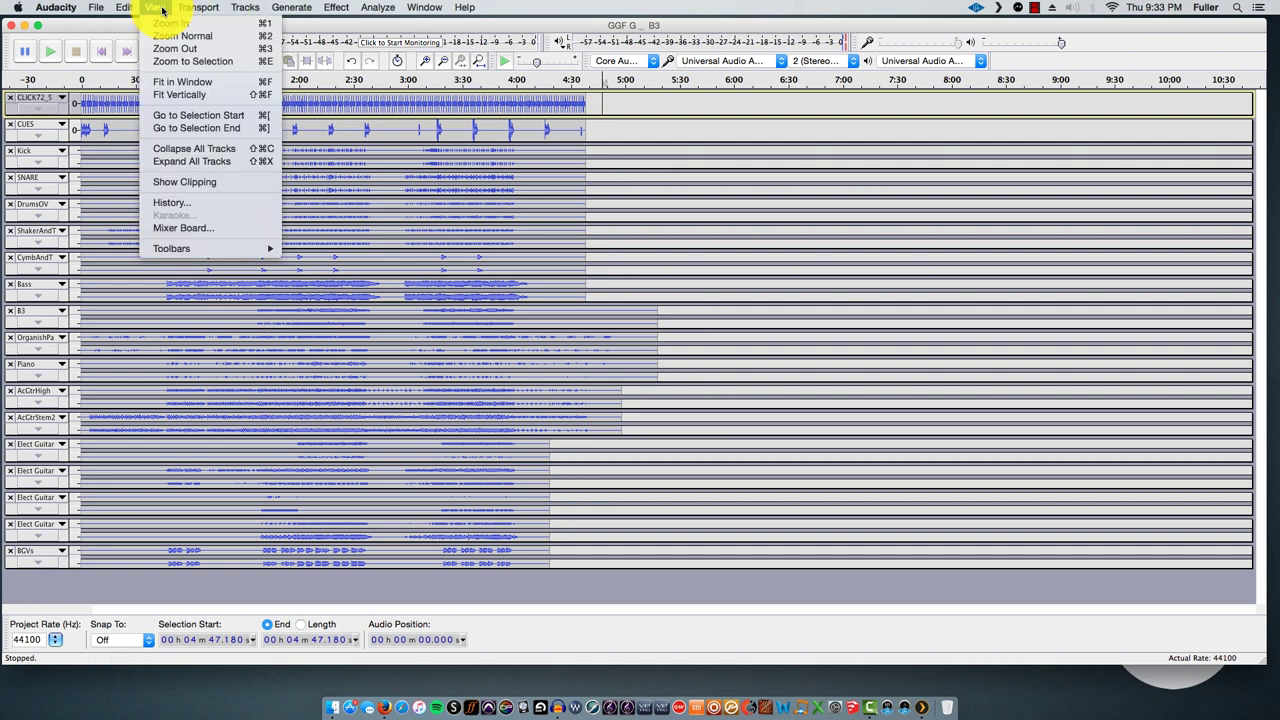
left_click(162, 228)
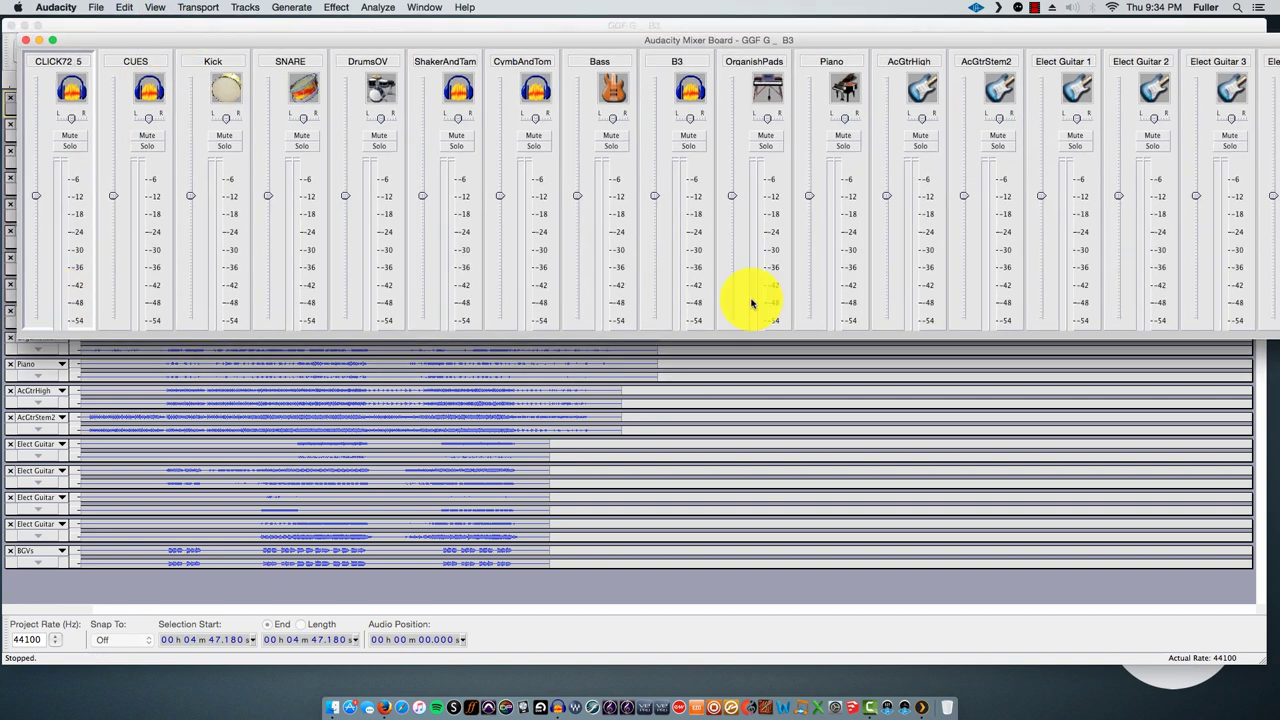
left_click_drag(584, 47, 622, 238)
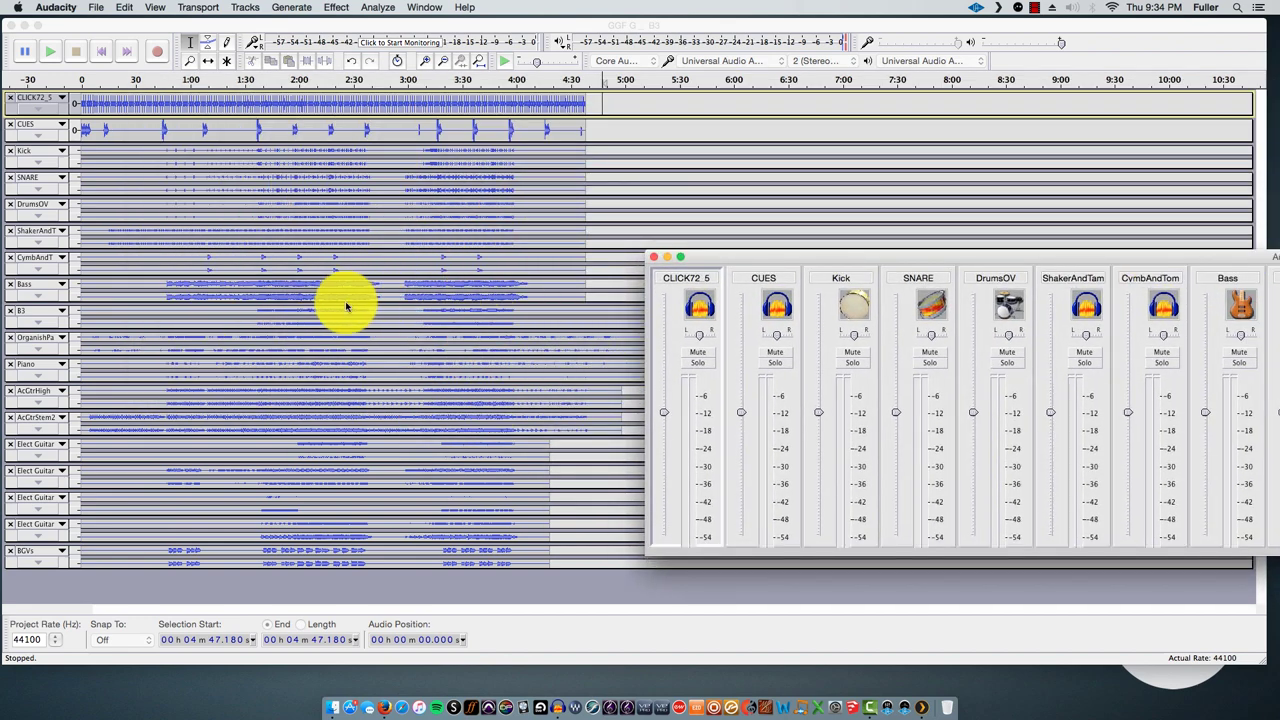
left_click_drag(791, 257, 184, 95)
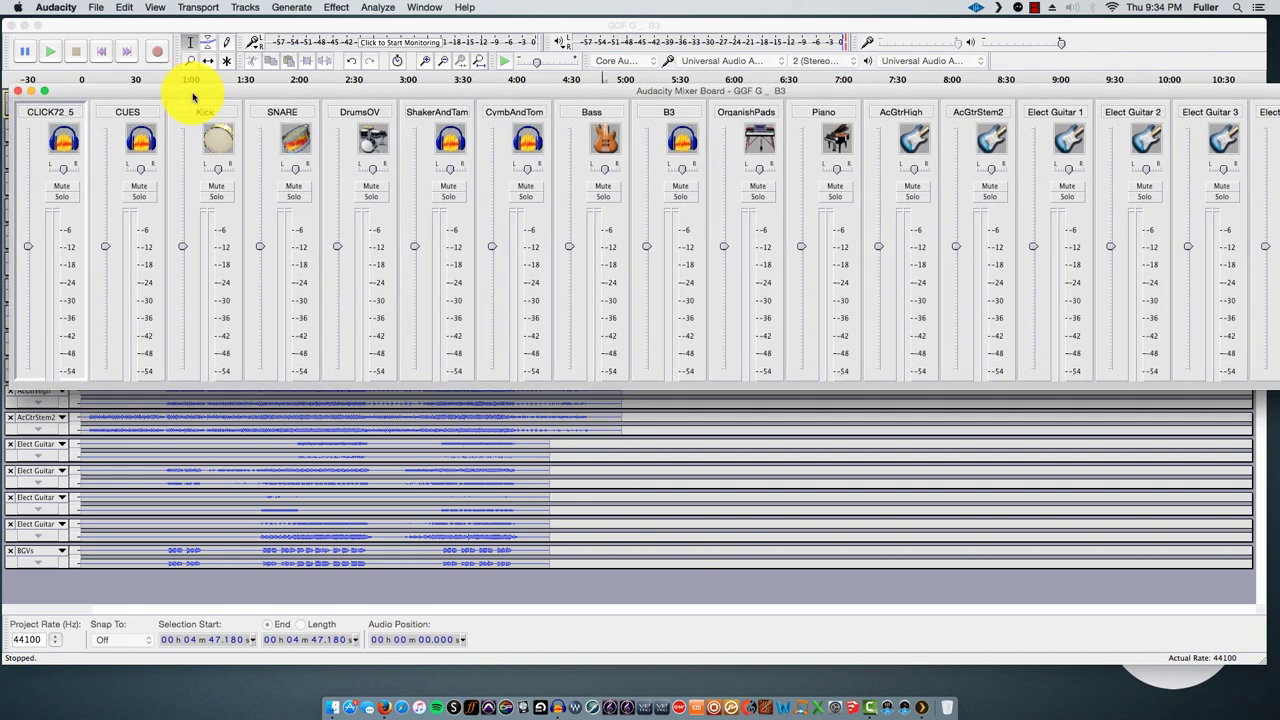
left_click_drag(194, 97, 196, 93)
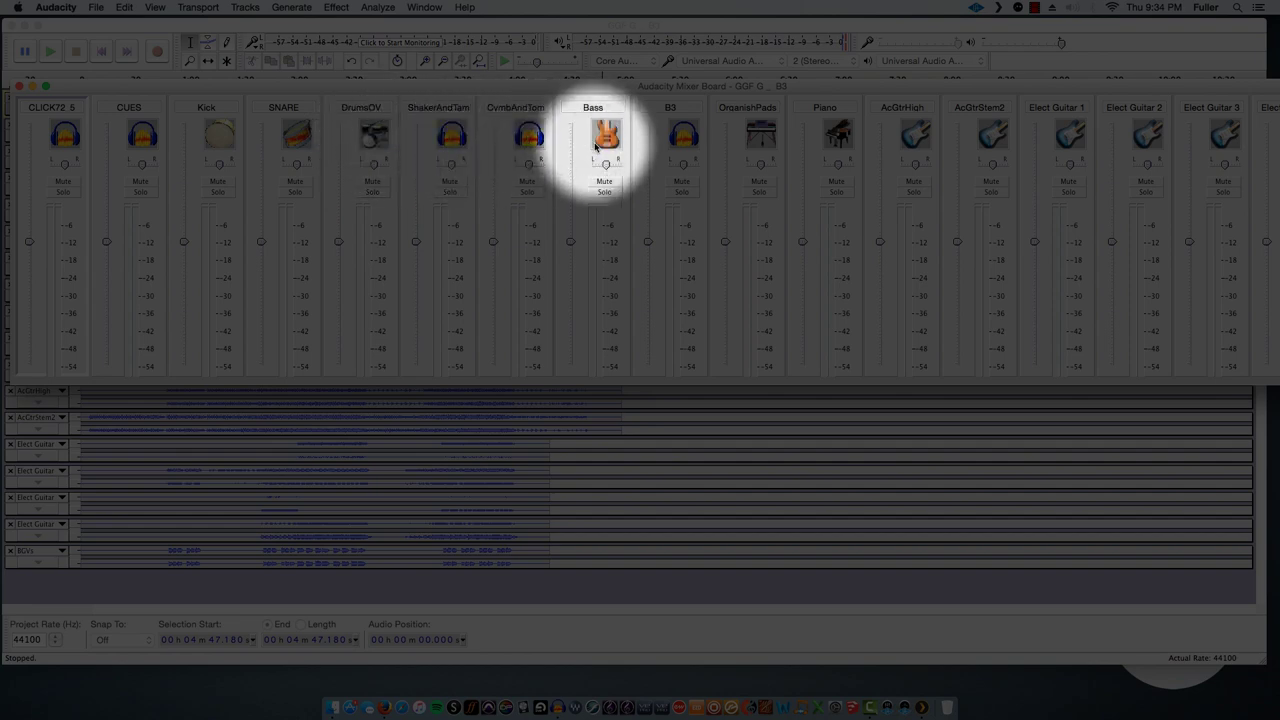
mouse_move(901, 84)
left_mouse_down()
mouse_move(677, 82)
mouse_move(895, 68)
left_mouse_up()
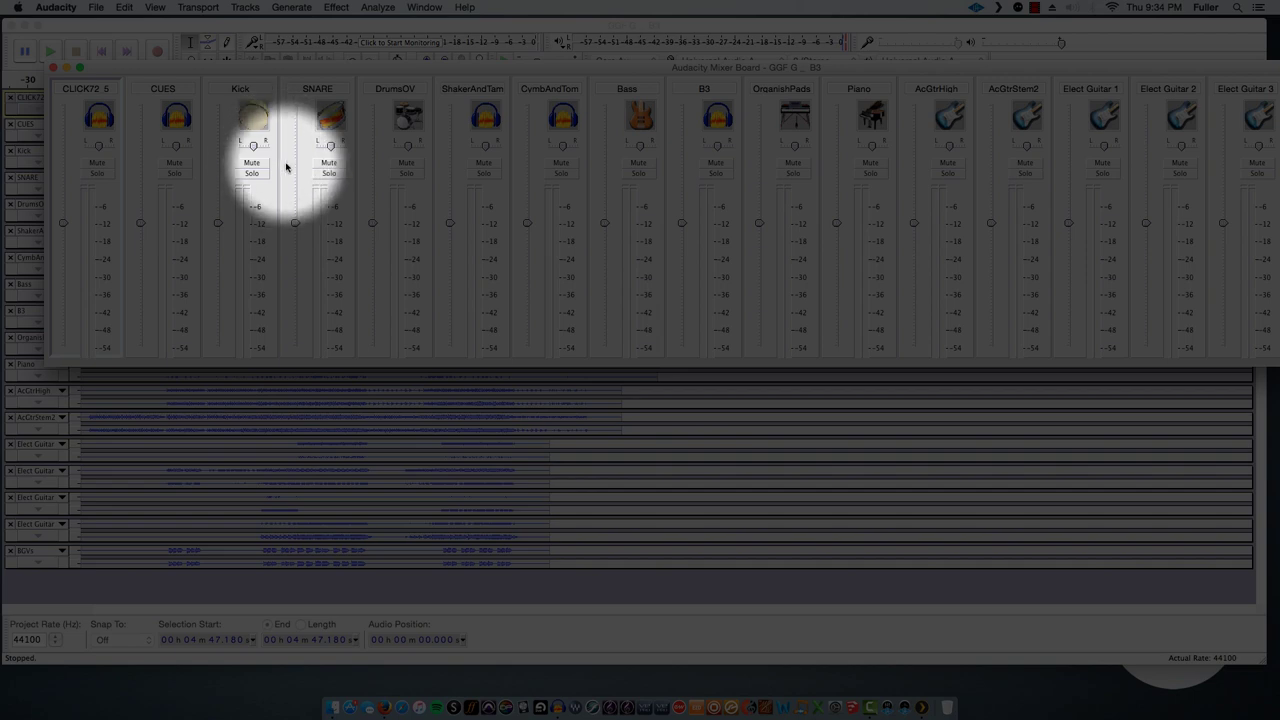
- Start playback from about 1:25 and bring the Mixer Board back over the tracks
left_click(86, 66)
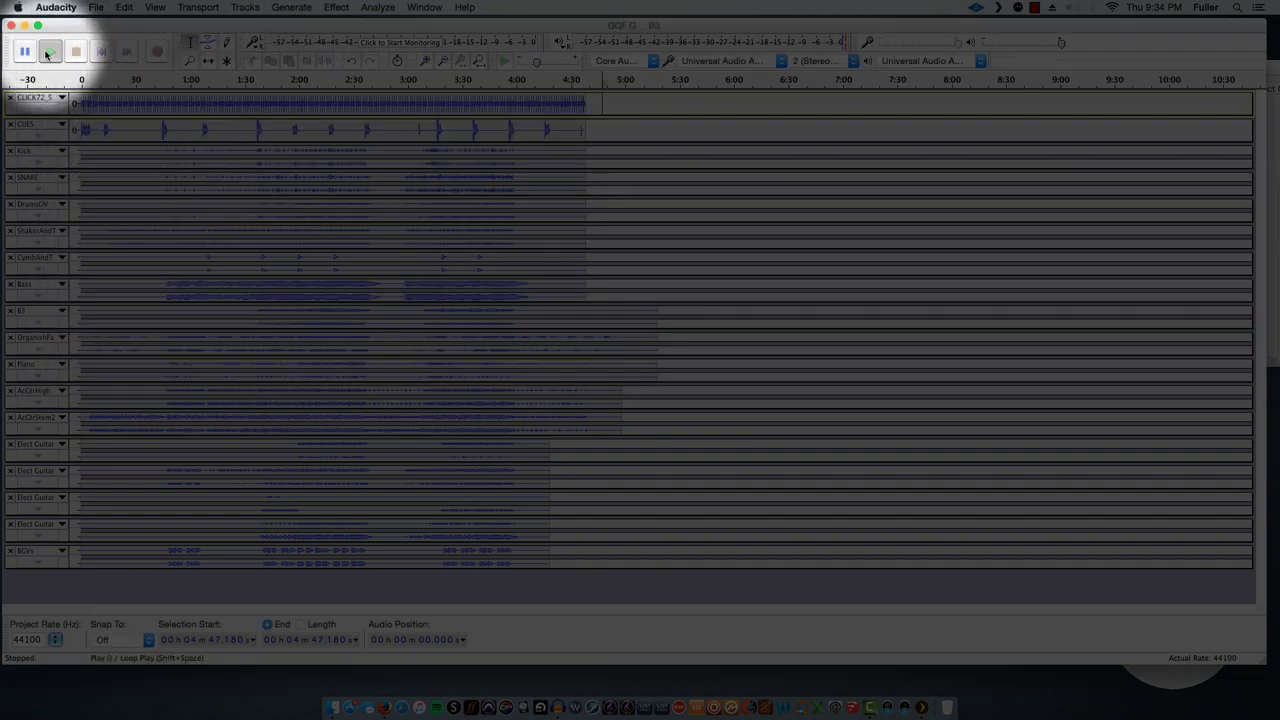
left_click(47, 55)
left_click(198, 7)
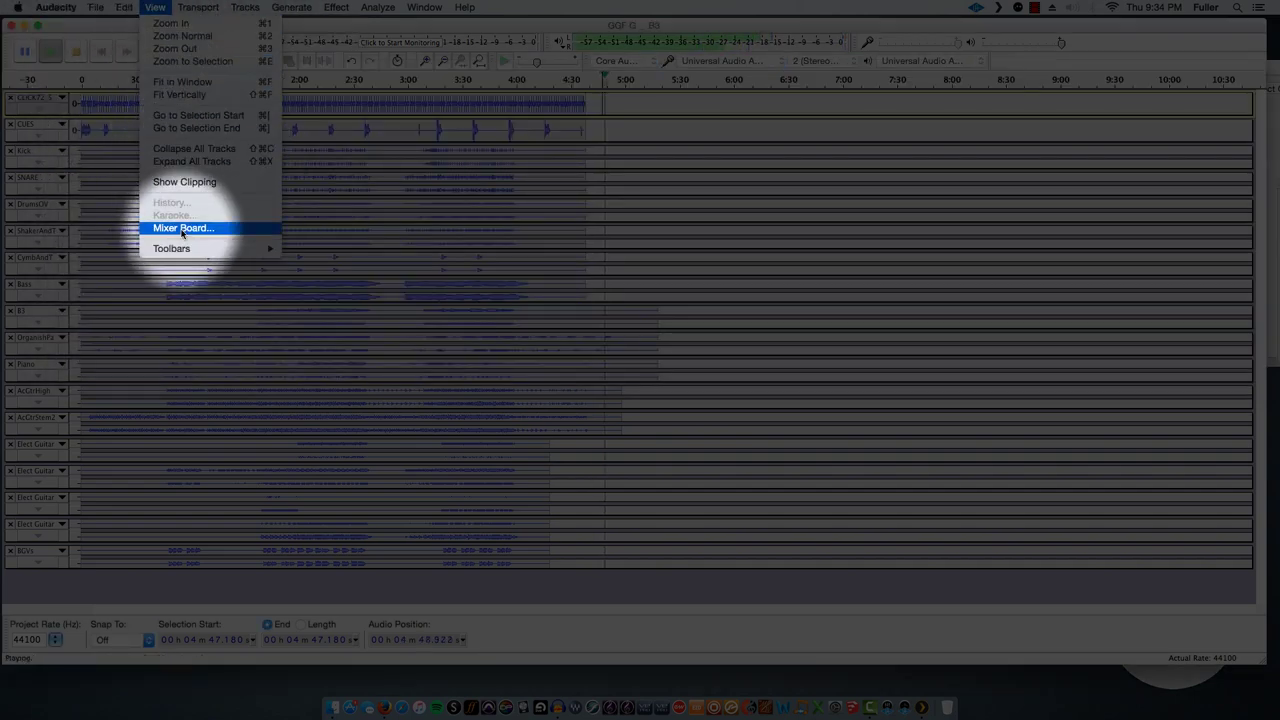
left_click(614, 177)
key("space")
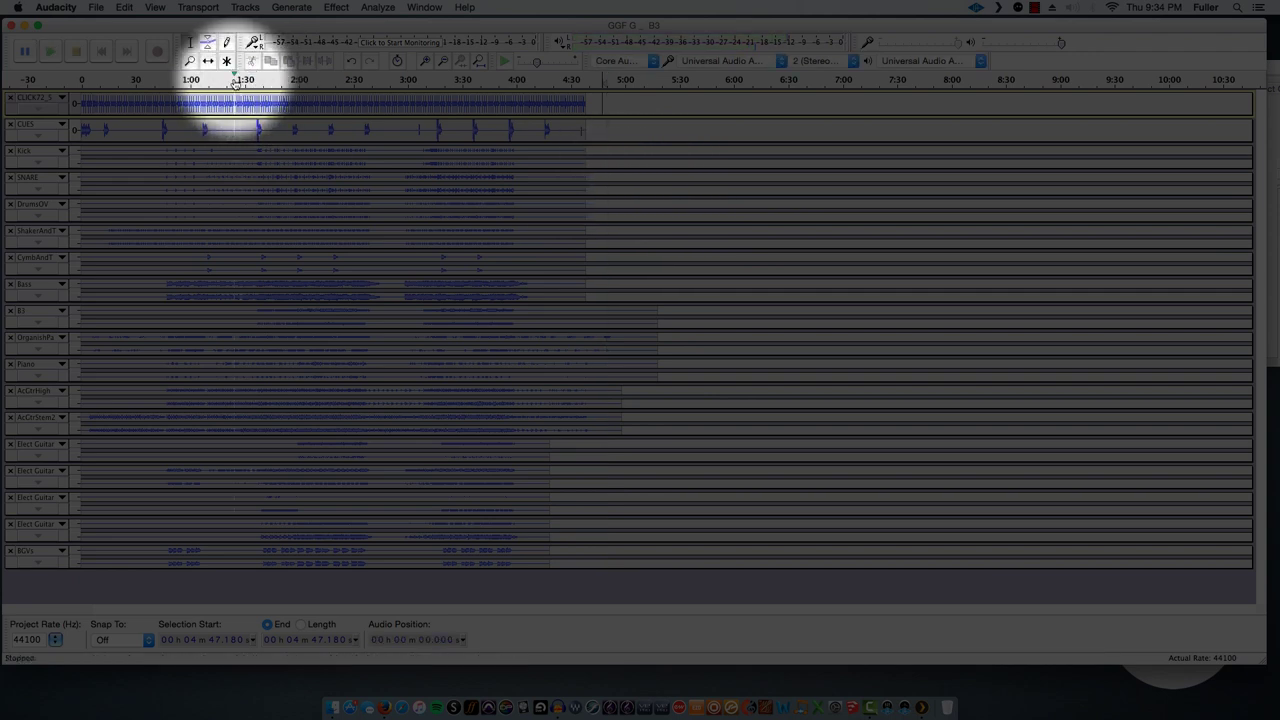
key("space")
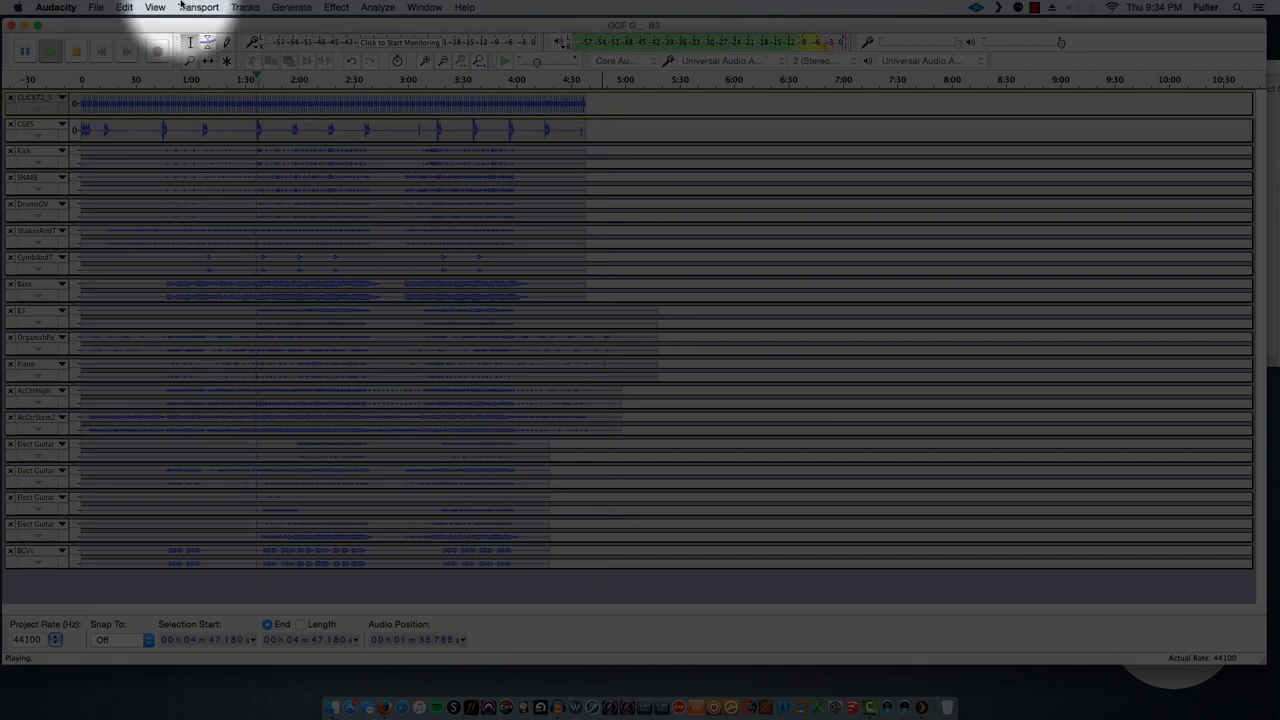
left_click(155, 7)
left_click(184, 228)
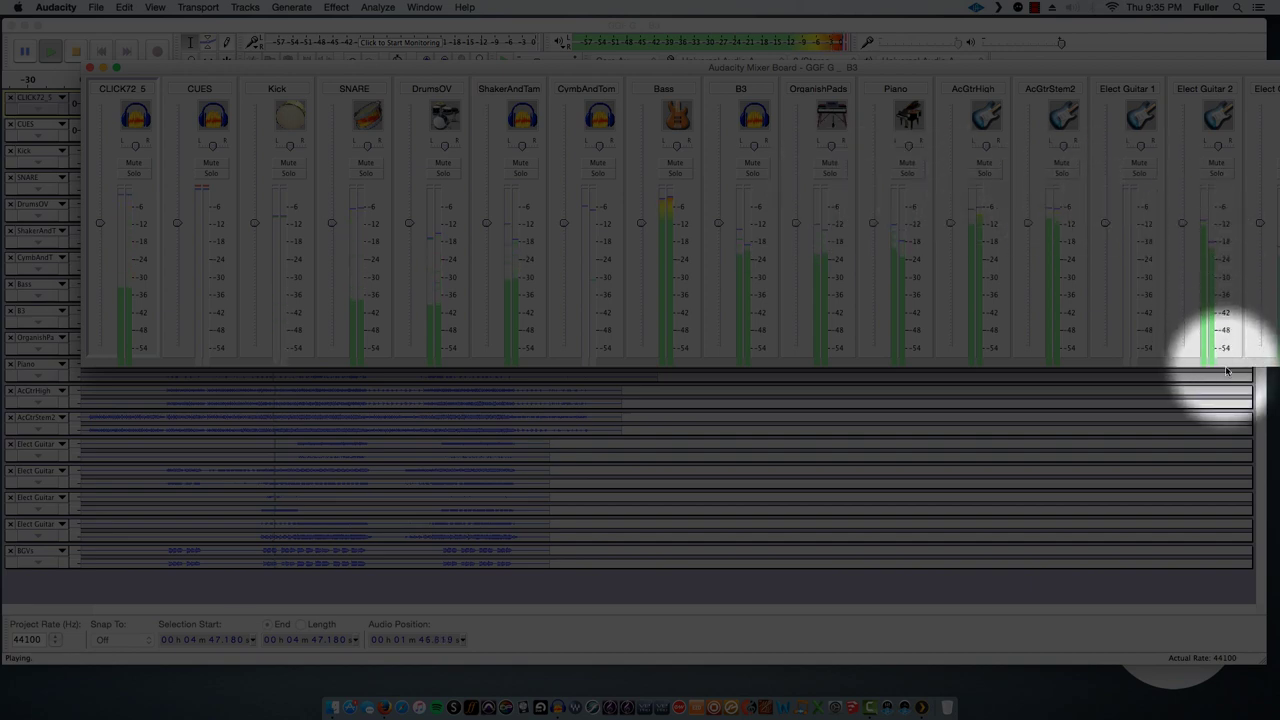
- Audition the BGVs channel by soloing and unsoloing it and muting it in the mixer, and pause playback
left_click_drag(833, 72, 568, 80)
left_click(1185, 183)
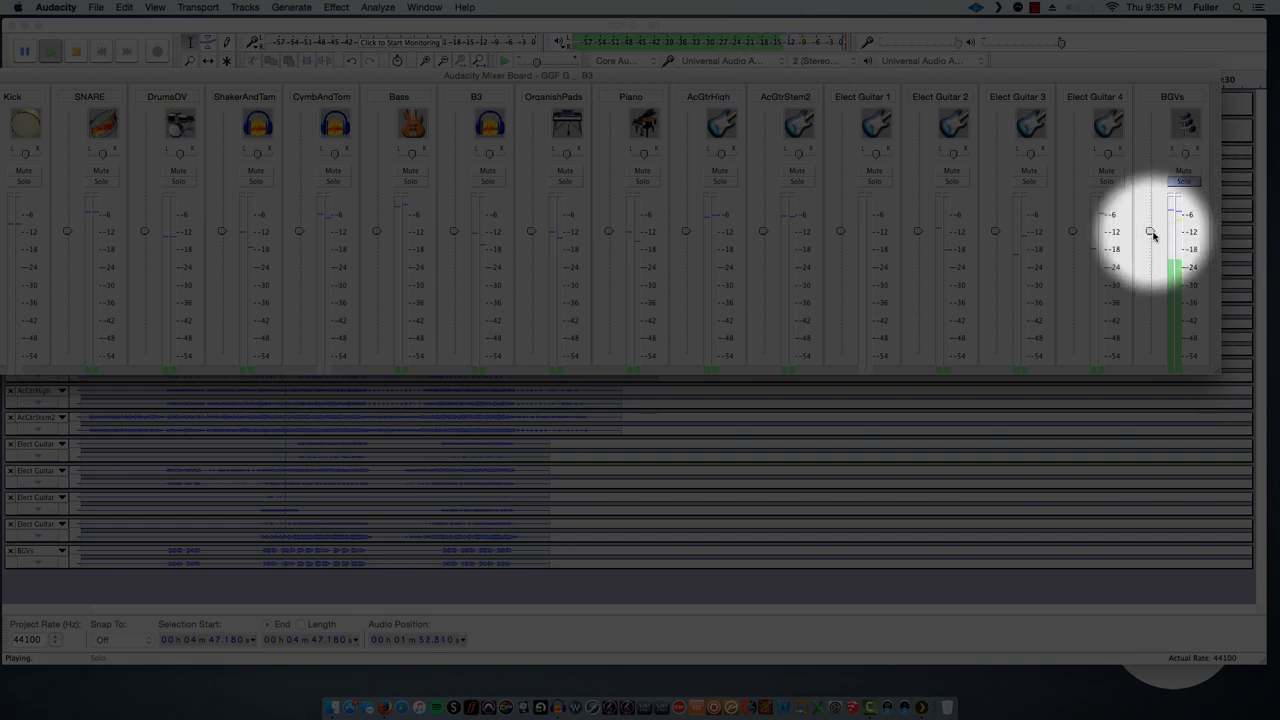
left_click(1186, 183)
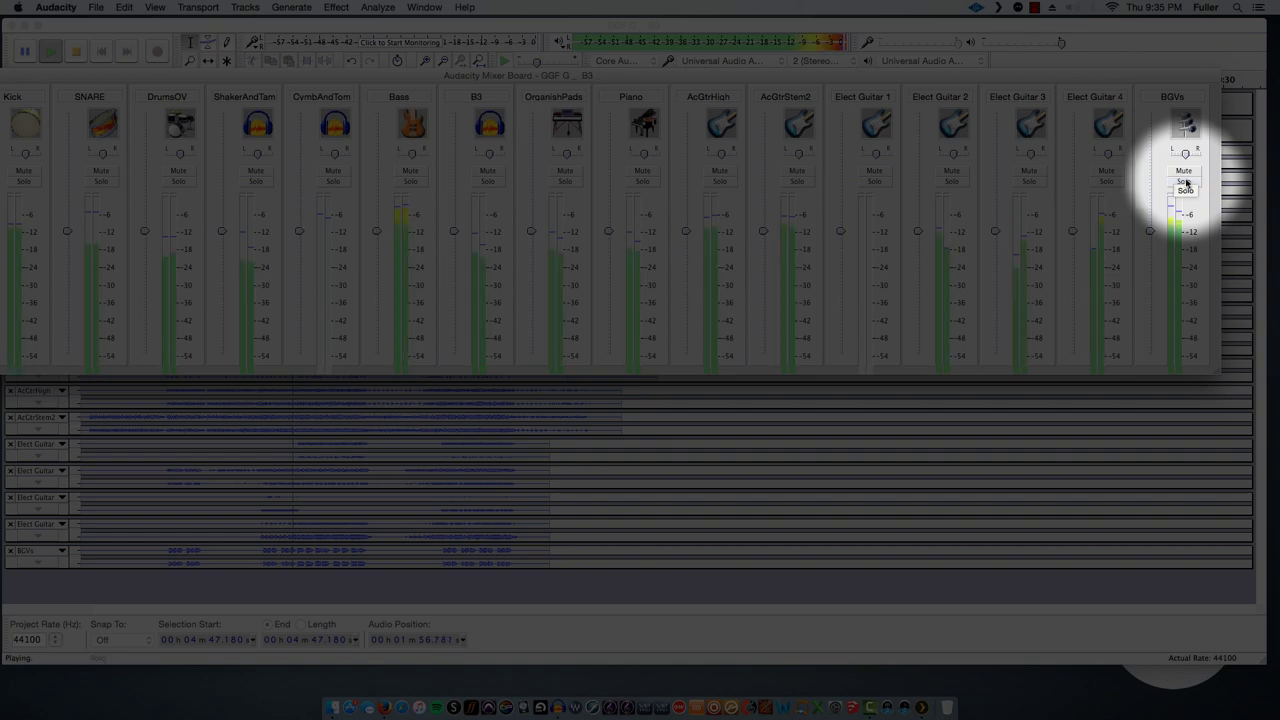
left_click(1185, 172)
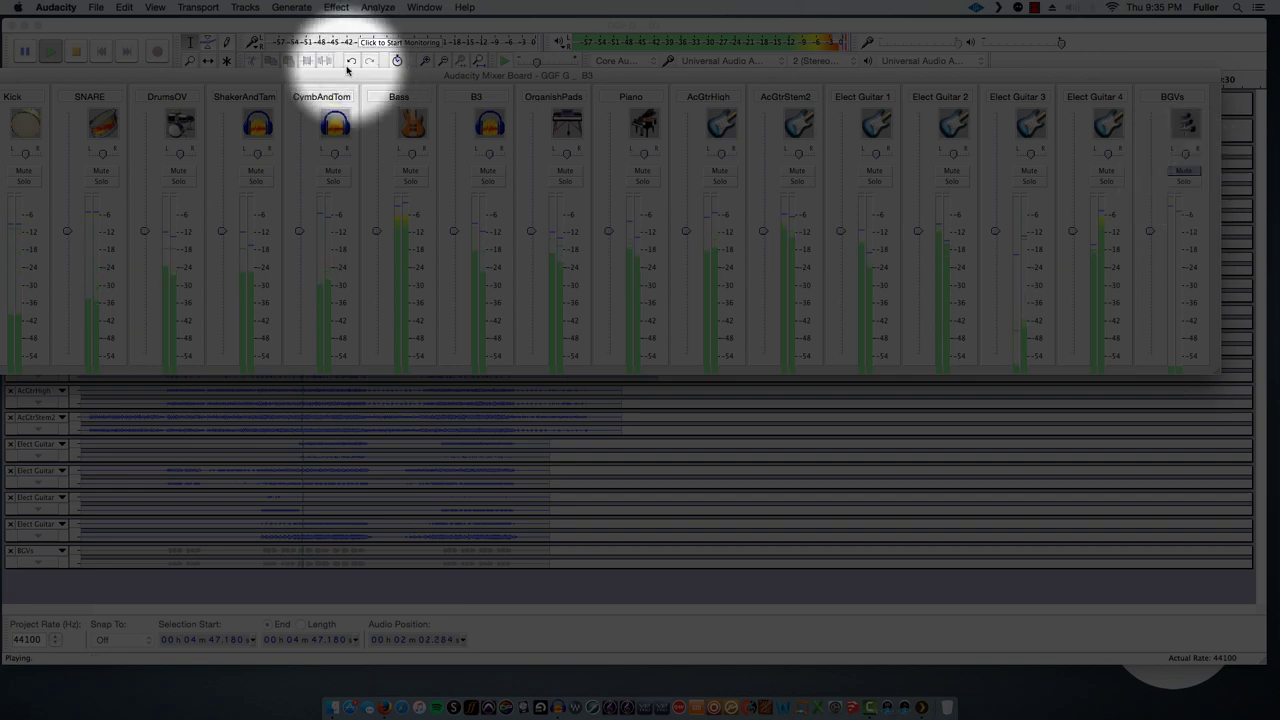
left_click(40, 50)
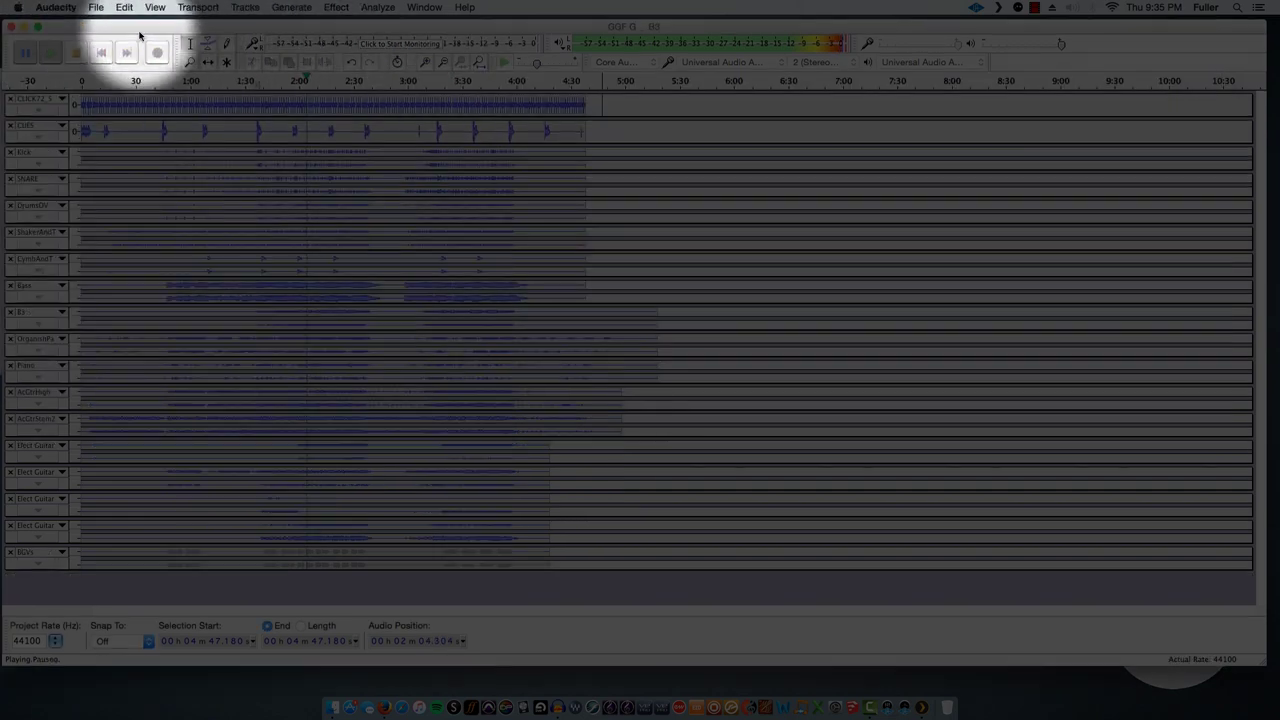
- Unmute the BGVs channel and lower its gain in the mixer, leaving its pan at Center
mouse_move(229, 22)
left_mouse_down()
mouse_move(229, 80)
mouse_move(239, 29)
left_mouse_up()
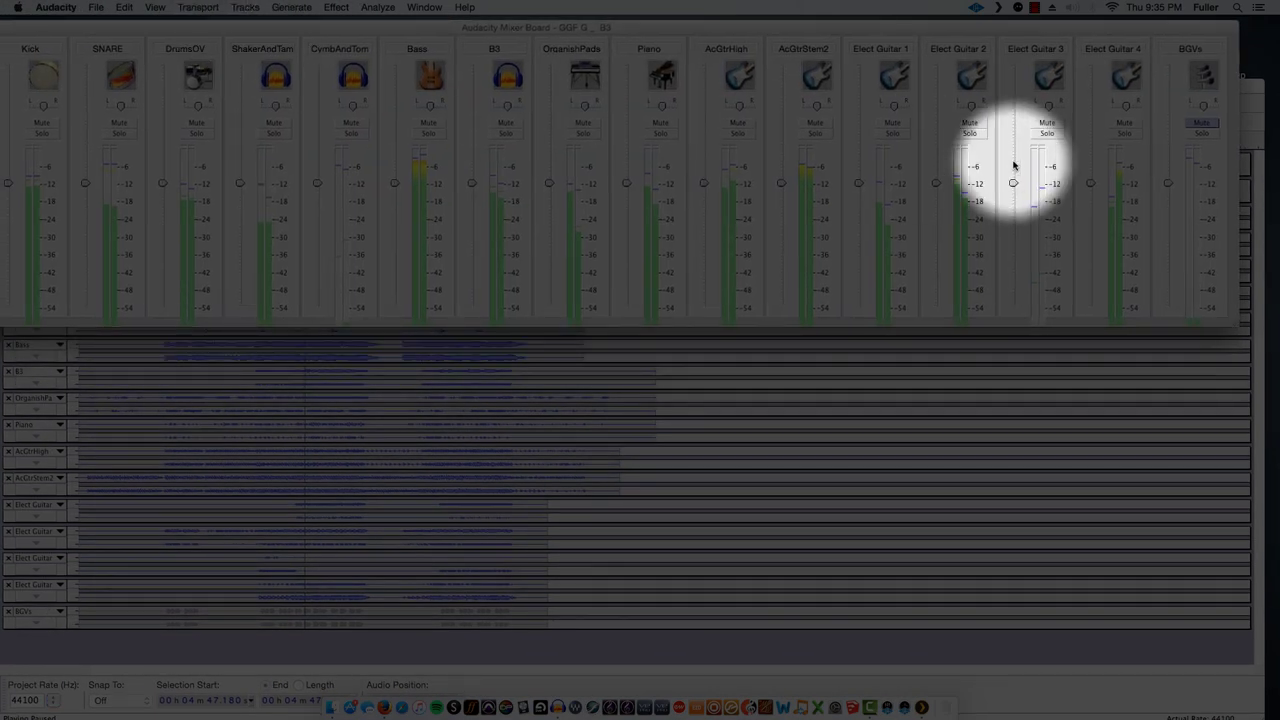
left_click(1201, 122)
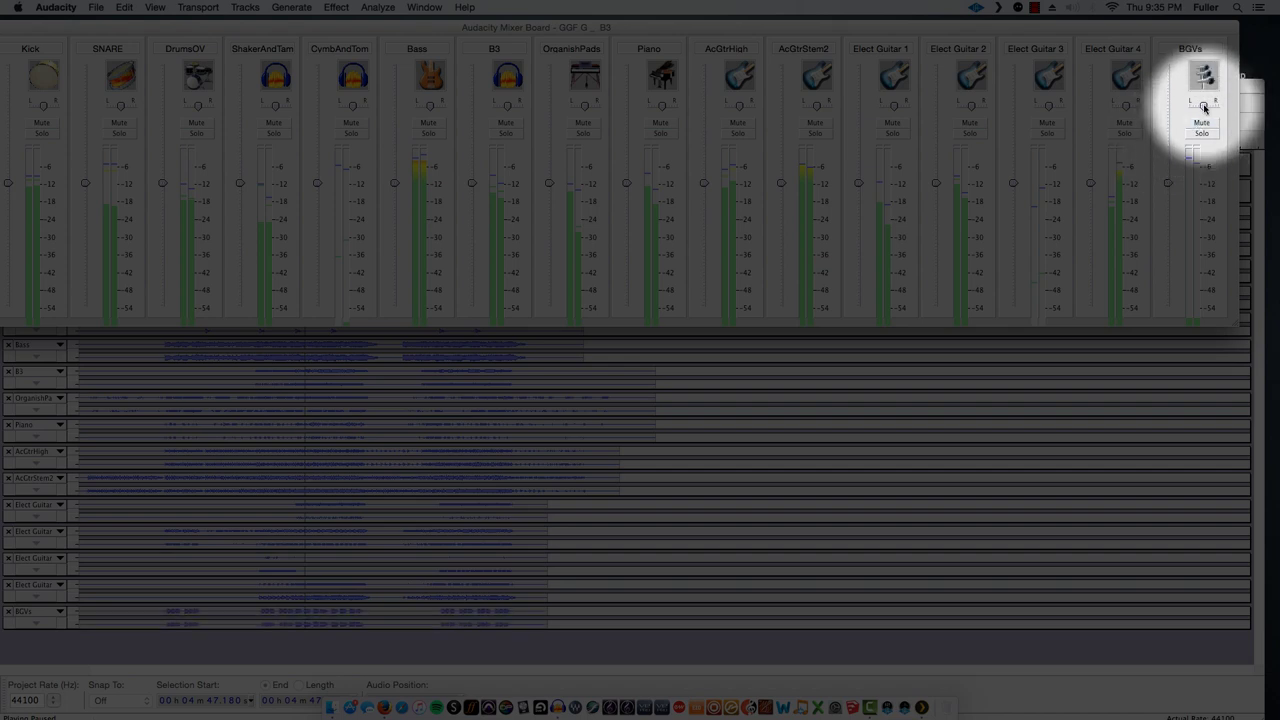
mouse_move(1203, 106)
left_mouse_down()
mouse_move(1171, 106)
mouse_move(1226, 106)
mouse_move(1174, 106)
mouse_move(1206, 107)
left_mouse_up()
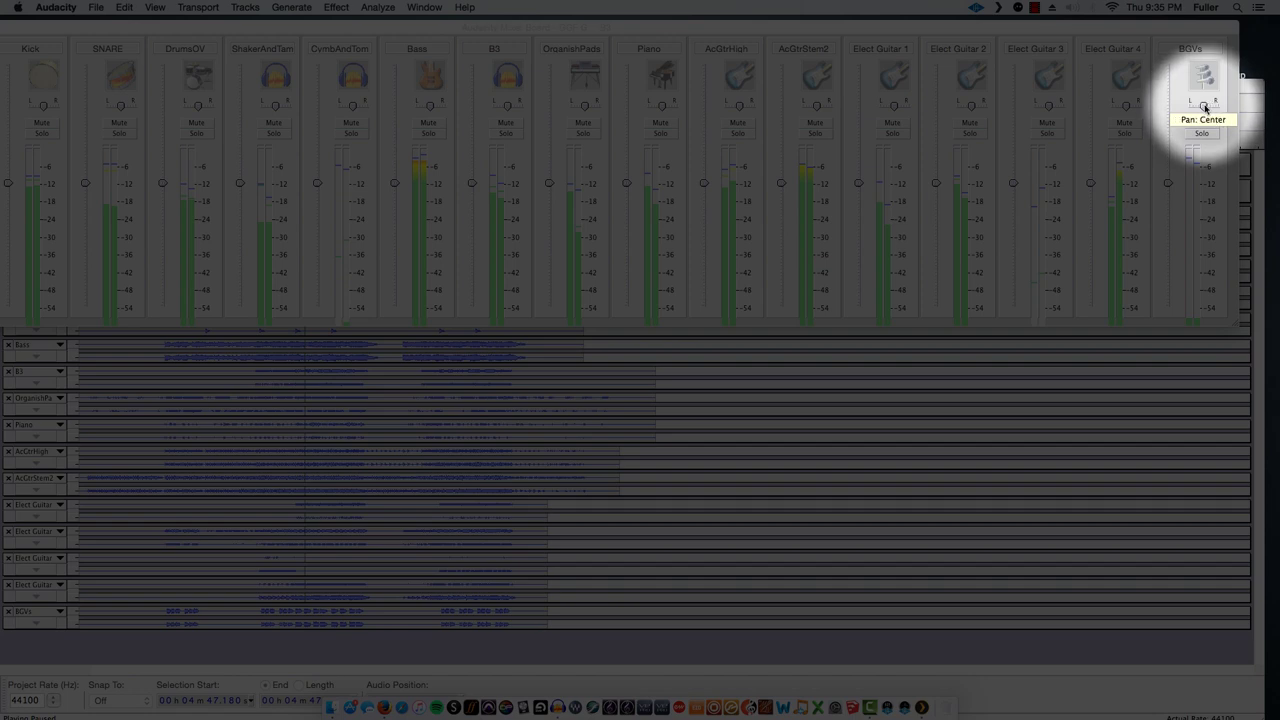
mouse_move(1167, 216)
left_mouse_down()
mouse_move(1169, 289)
mouse_move(1160, 206)
mouse_move(1163, 216)
left_mouse_up()
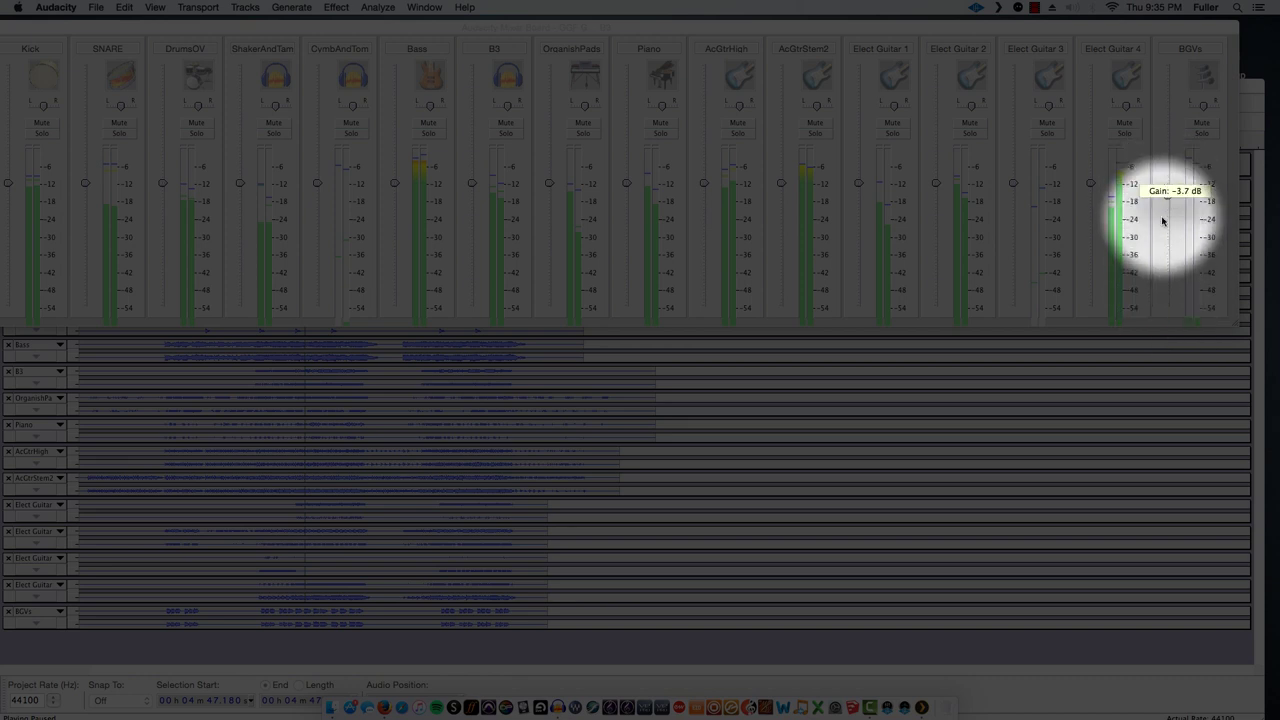
- Mute the Kick, SNARE, DrumsOV, ShakerAndTam and CymbAndTom channels in the mixer
left_click_drag(436, 30, 458, 32)
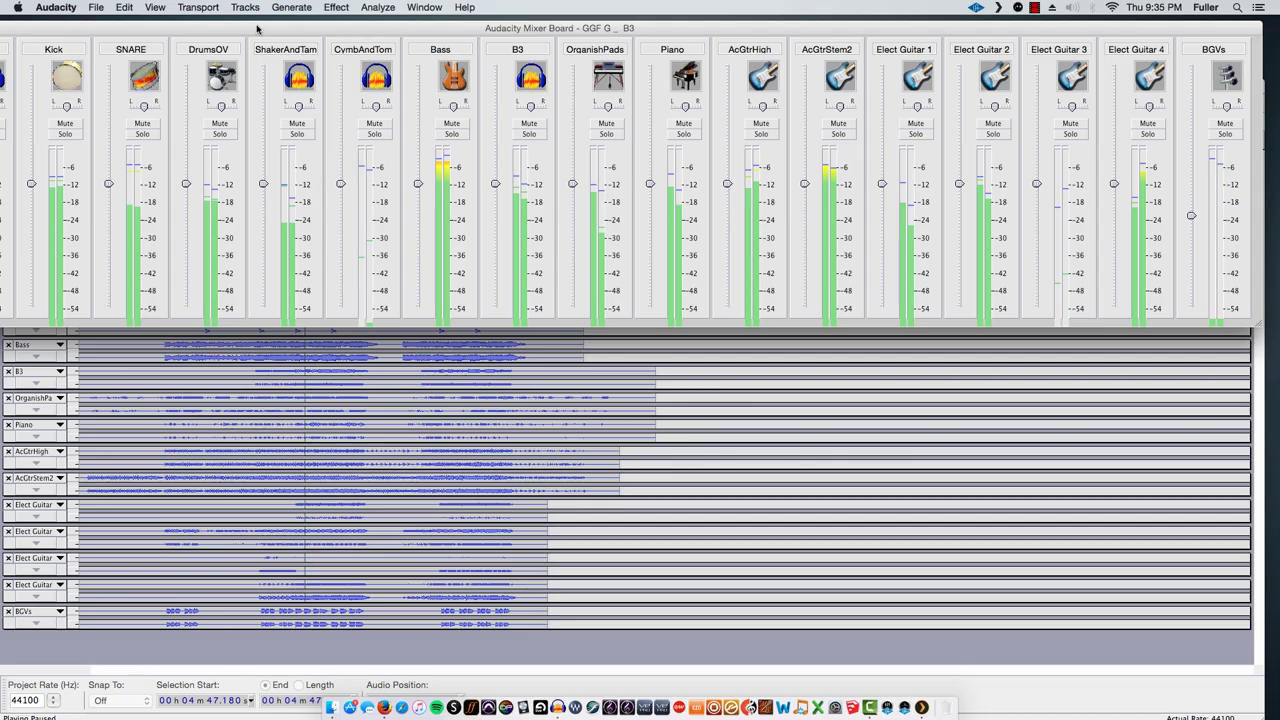
left_click_drag(257, 28, 449, 28)
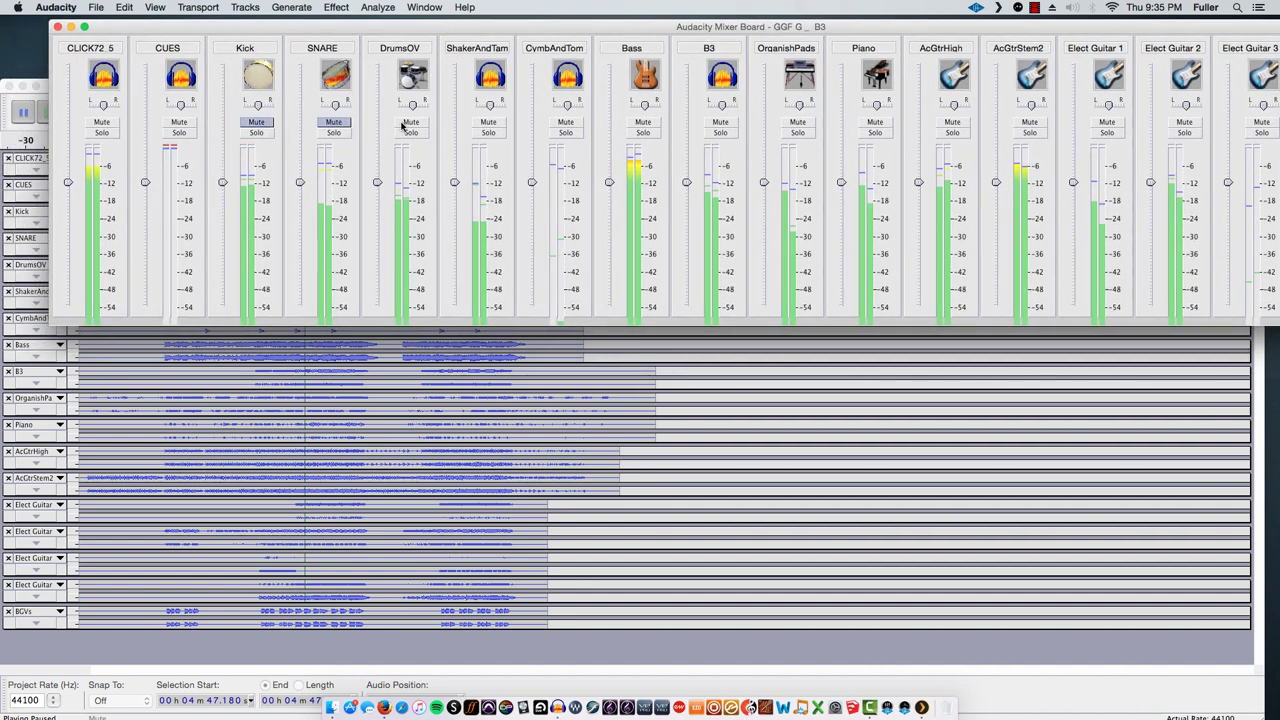
left_click(566, 122)
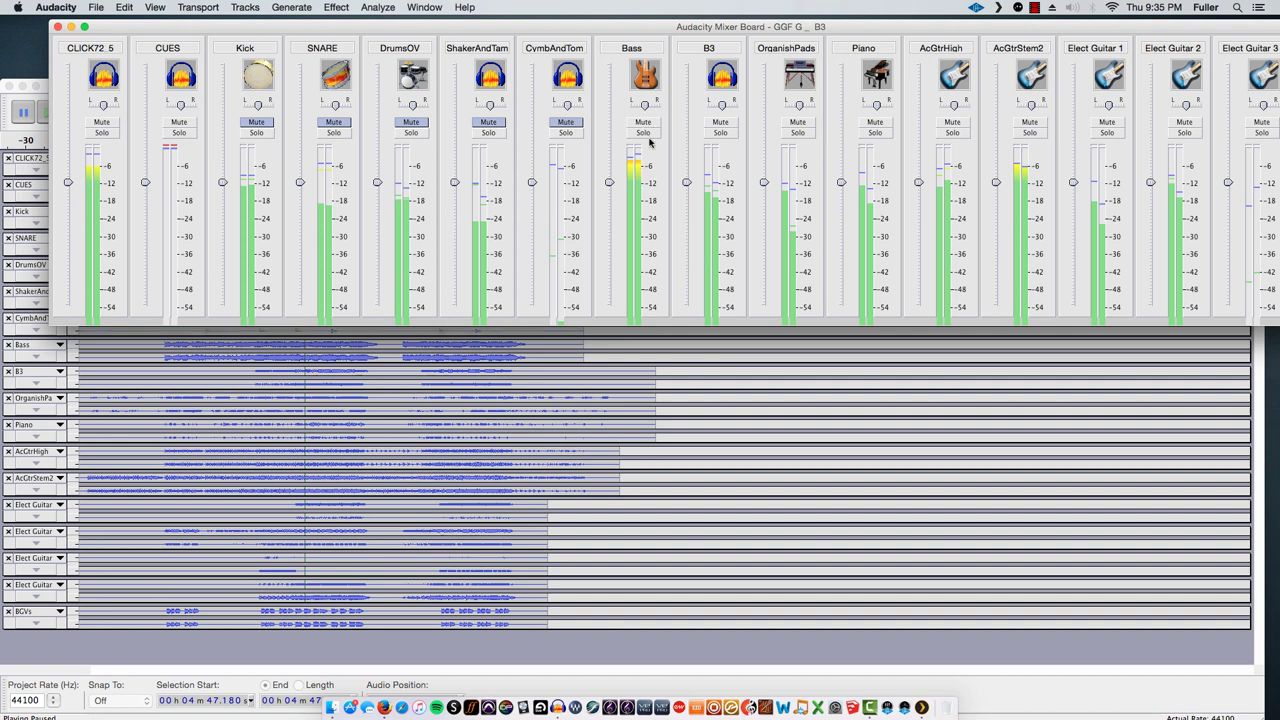
- Lower the Bass gain slightly and unmute the CymbAndTom, ShakerAndTam, DrumsOV, SNARE and Kick channels in the mixer
left_click(607, 190)
left_click_drag(613, 213, 608, 193)
left_click(566, 122)
left_click(489, 122)
left_click(412, 122)
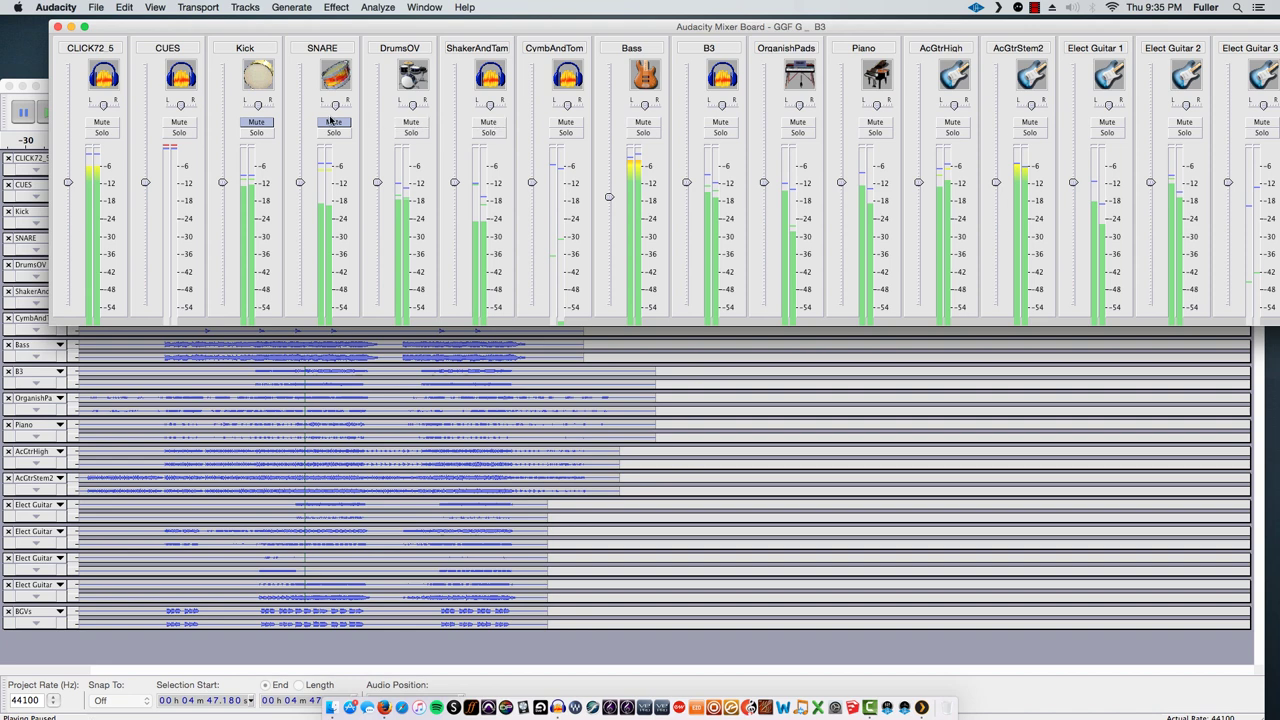
- Move the Mixer Board off the tracks, play the full mix from about 1:38, and stop playback
left_click_drag(277, 24, 839, 166)
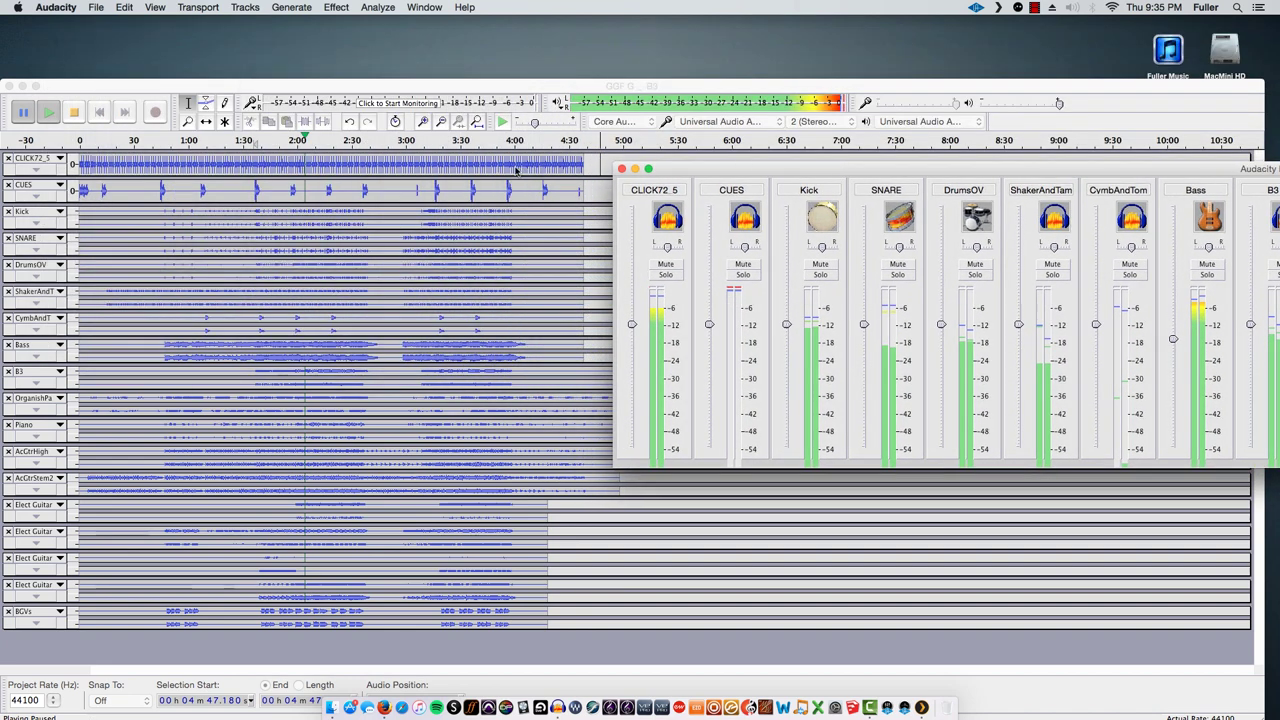
left_click(348, 188)
key("p")
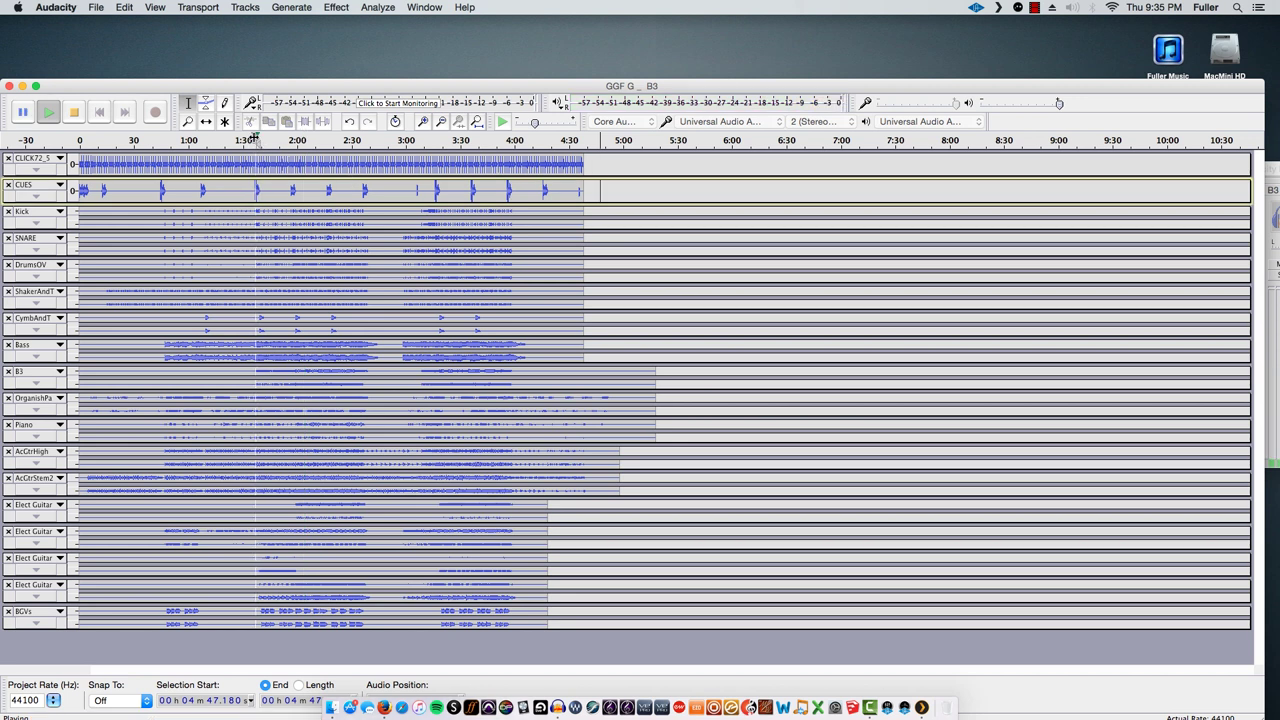
left_click(256, 140)
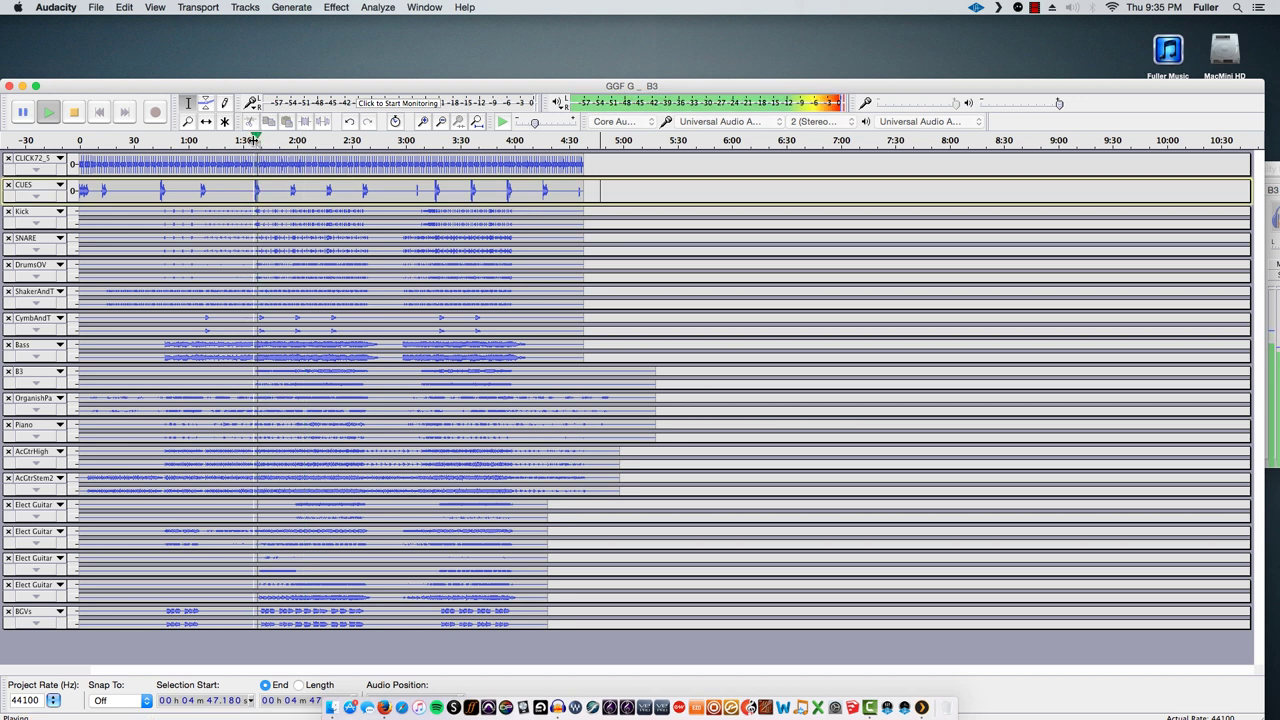
key("space")
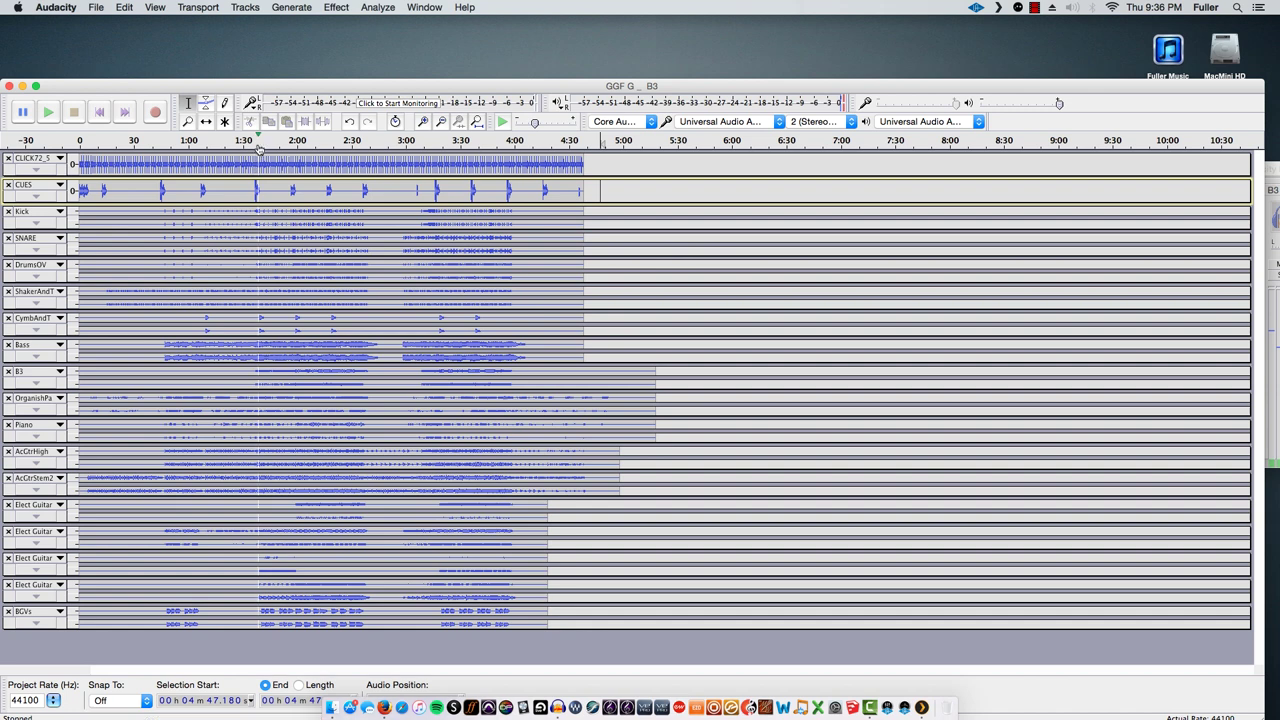
- Mute the CLICK72_5, CUES, drum, percussion, Bass, B3, OrganishPads and Piano channels in the mixer
left_click(1273, 172)
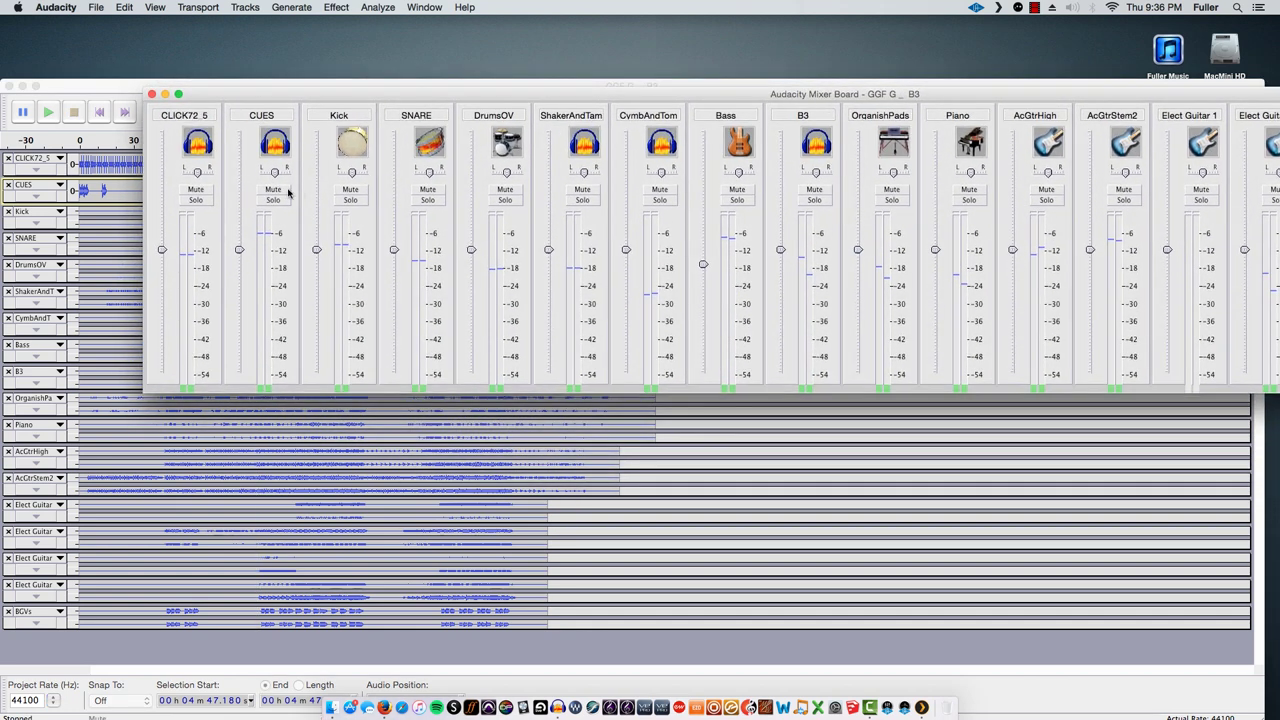
left_click(205, 190)
left_click(268, 190)
left_click(350, 190)
left_click(427, 190)
left_click(505, 190)
left_click(582, 190)
left_click(737, 190)
left_click(815, 190)
left_click(888, 190)
left_click(969, 190)
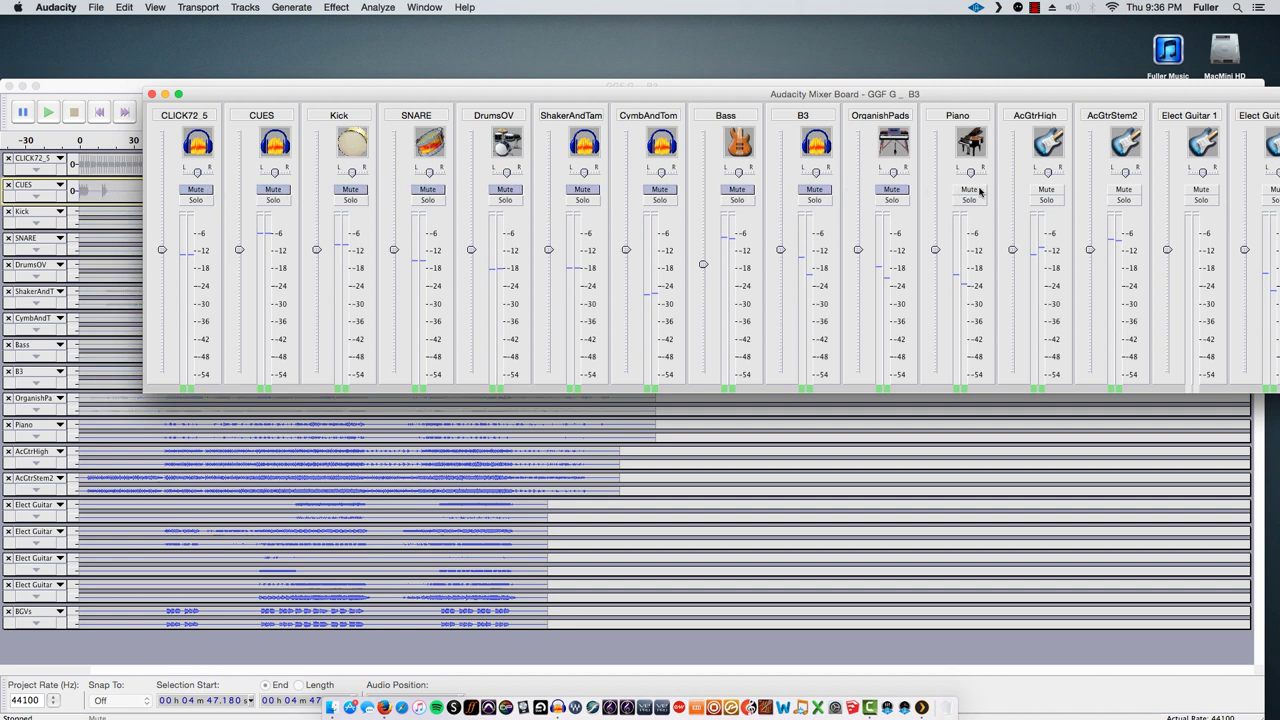
- Mute the AcGtrStem2, Elect Guitar 1 through 4 and BGVs channels in the mixer, leaving AcGtrHigh unmuted
left_click_drag(652, 94, 364, 110)
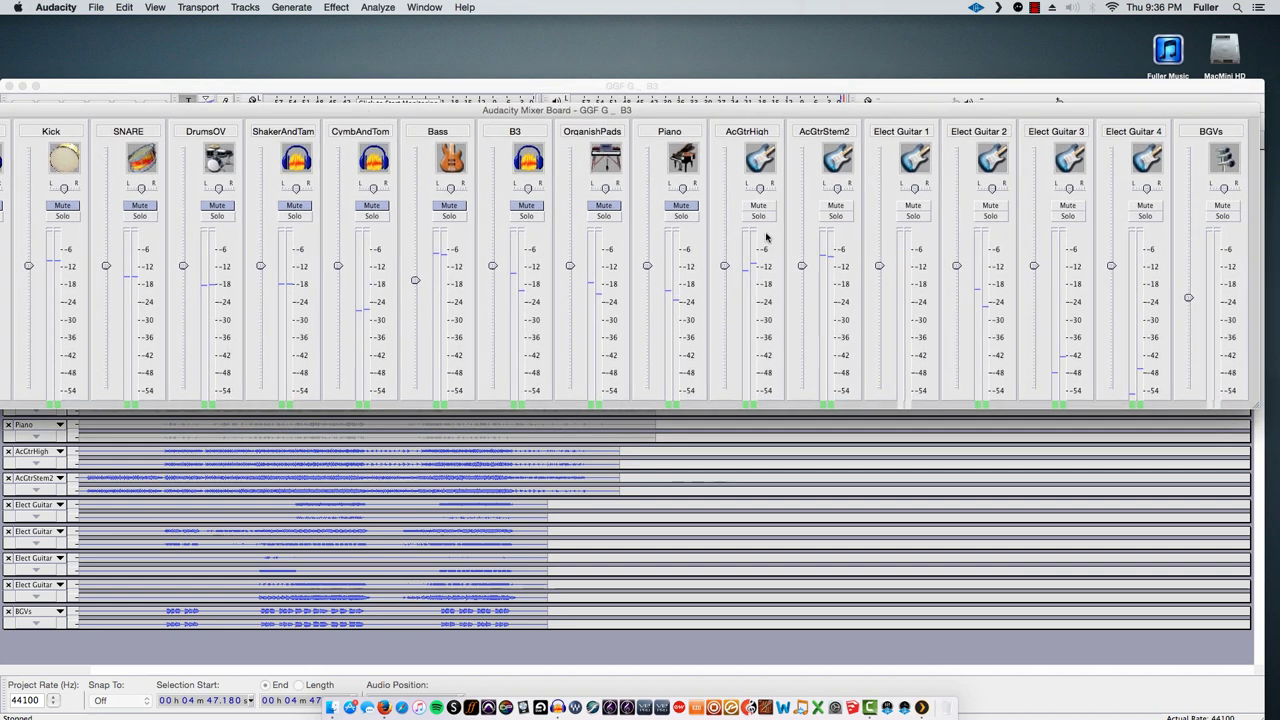
left_click(913, 205)
left_click(990, 205)
left_click(1067, 205)
left_click(1145, 205)
left_click(1220, 206)
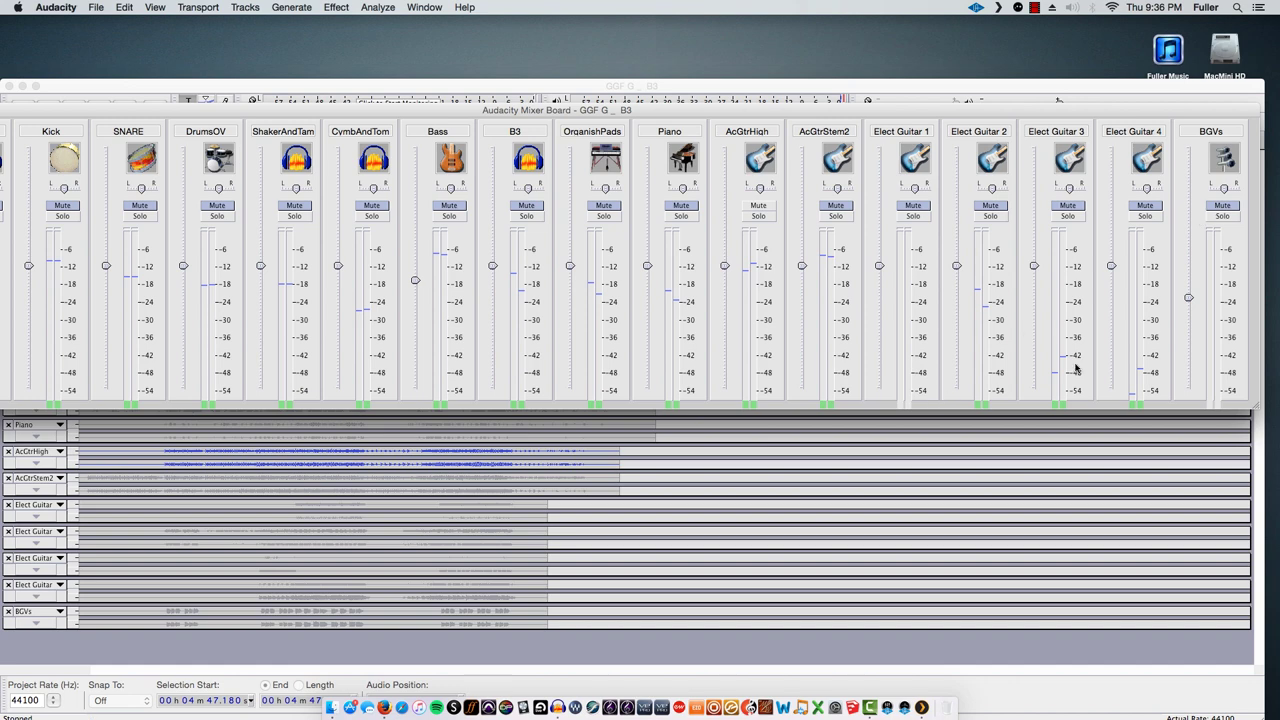
- Unmute the BGVs channel in the mixer and bring the track window to the front
left_click_drag(950, 110, 923, 102)
left_click(1202, 199)
double_click(720, 88)
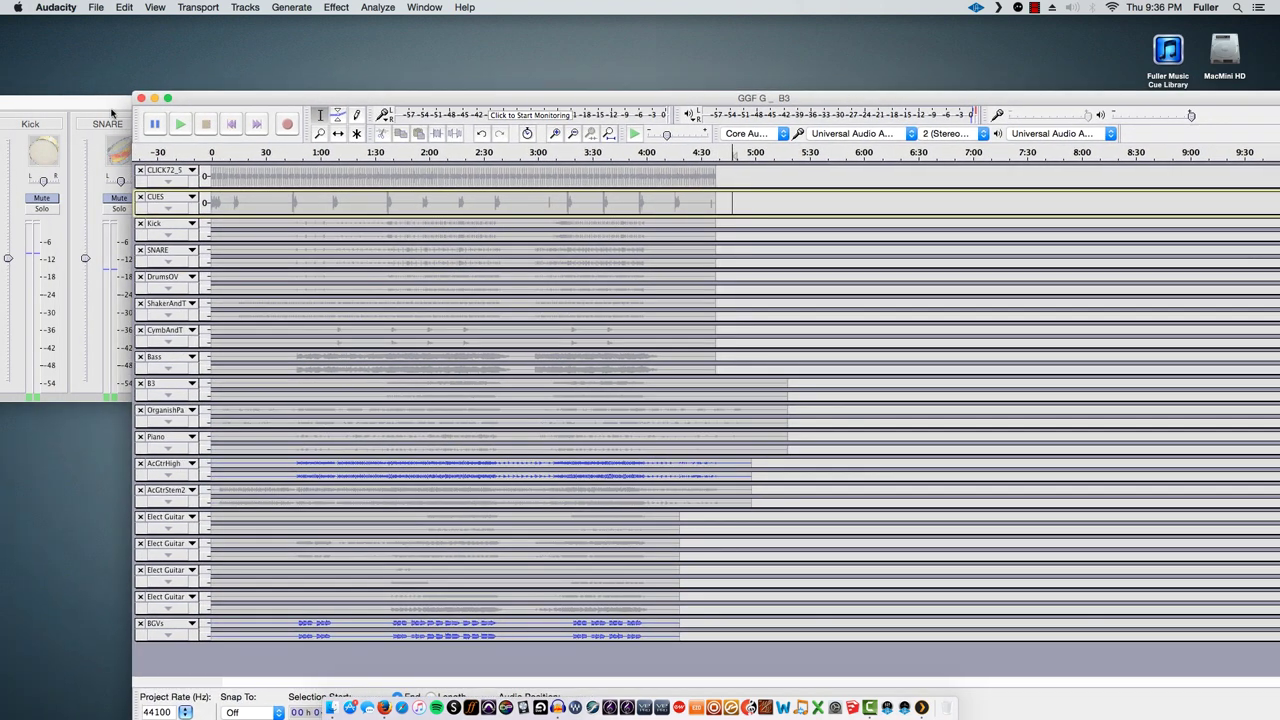
- Unmute the CLICK72_5 and CUES channels and lower both of their gains in the mixer
left_click_drag(112, 112, 348, 104)
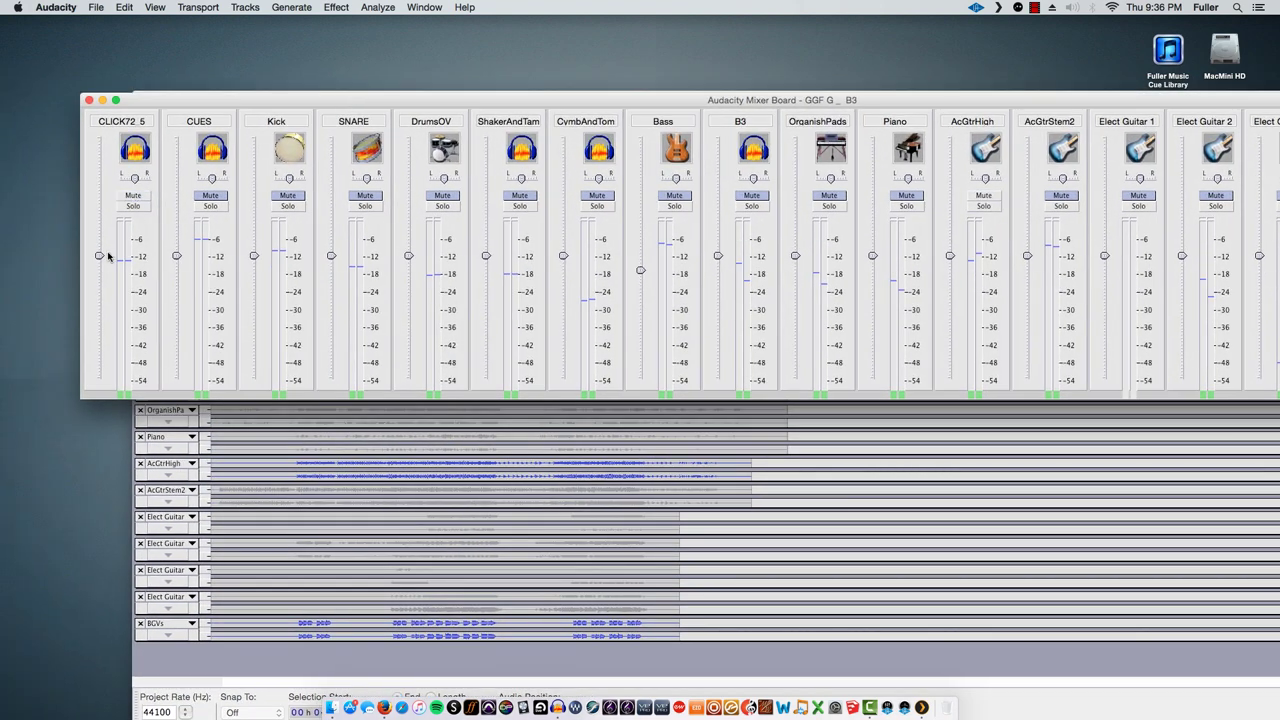
mouse_move(101, 259)
left_click_drag(102, 325, 105, 350)
left_click_drag(176, 256, 176, 358)
mouse_move(101, 305)
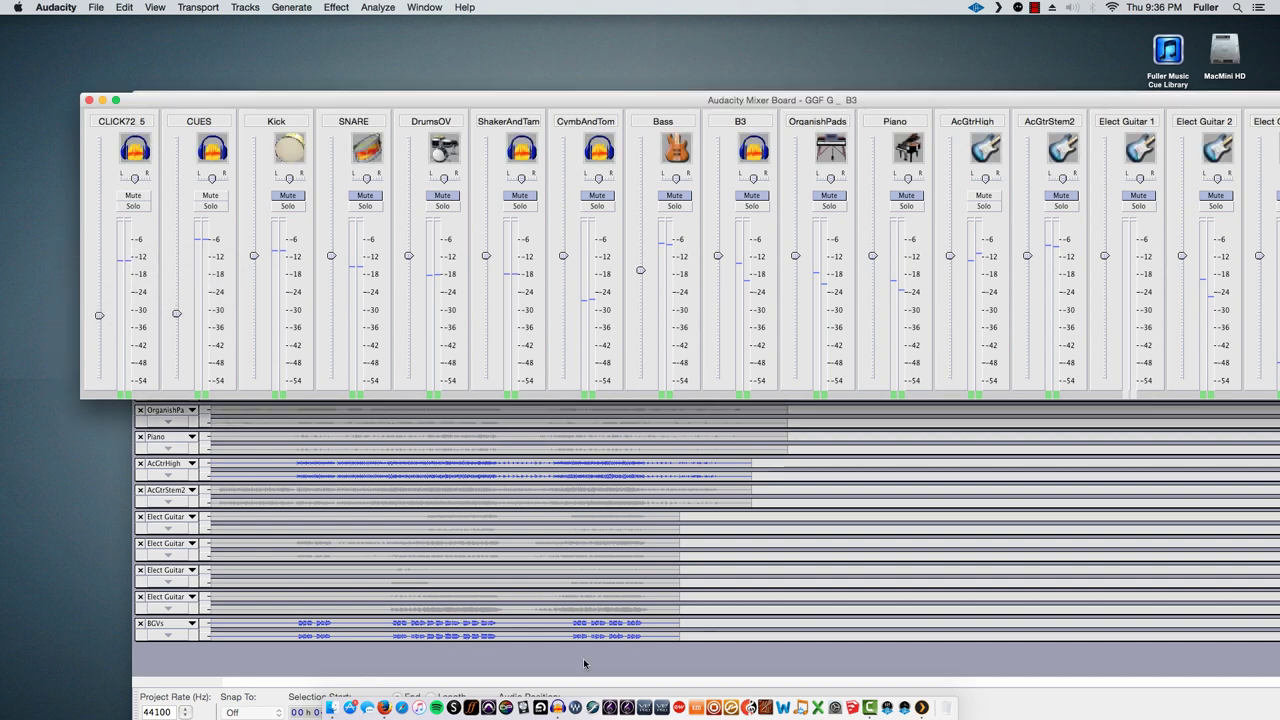
- Play the click, cues, AcGtrHigh and BGVs from about 1:38, expand the AcGtrHigh track, and stop playback
left_click(582, 660)
left_click_drag(501, 100, 461, 83)
left_click(348, 135)
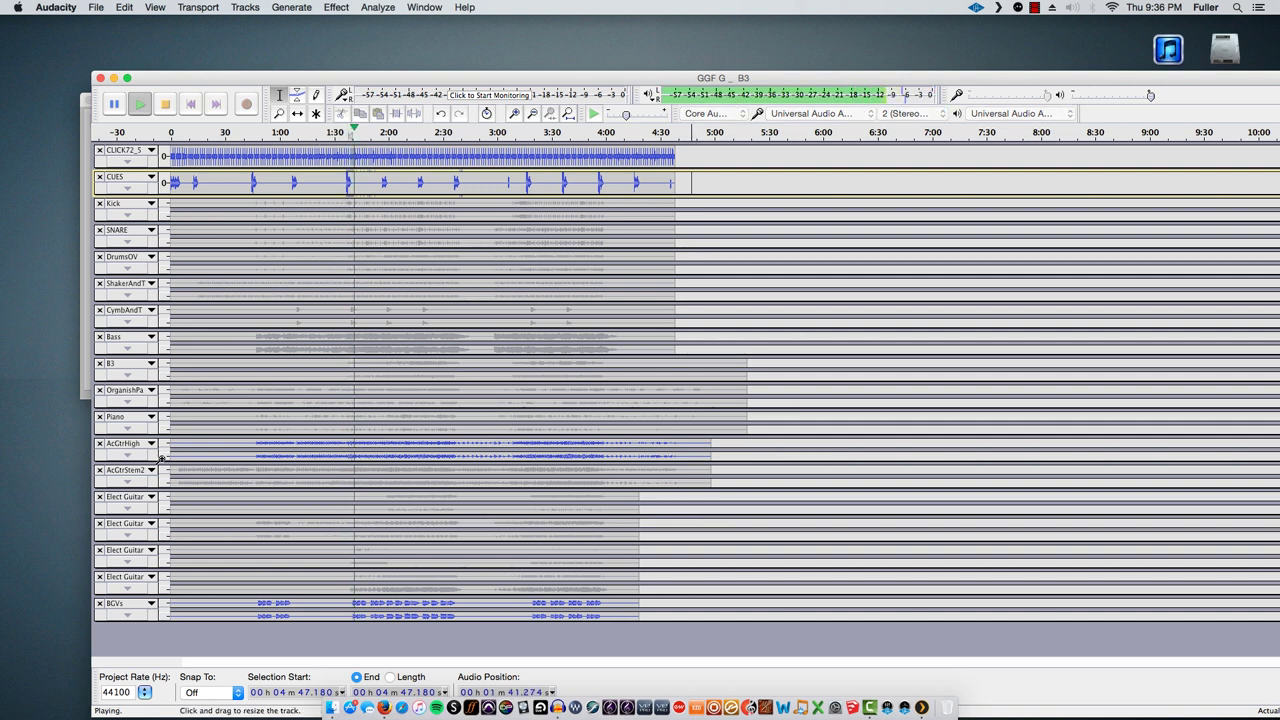
left_click(130, 456)
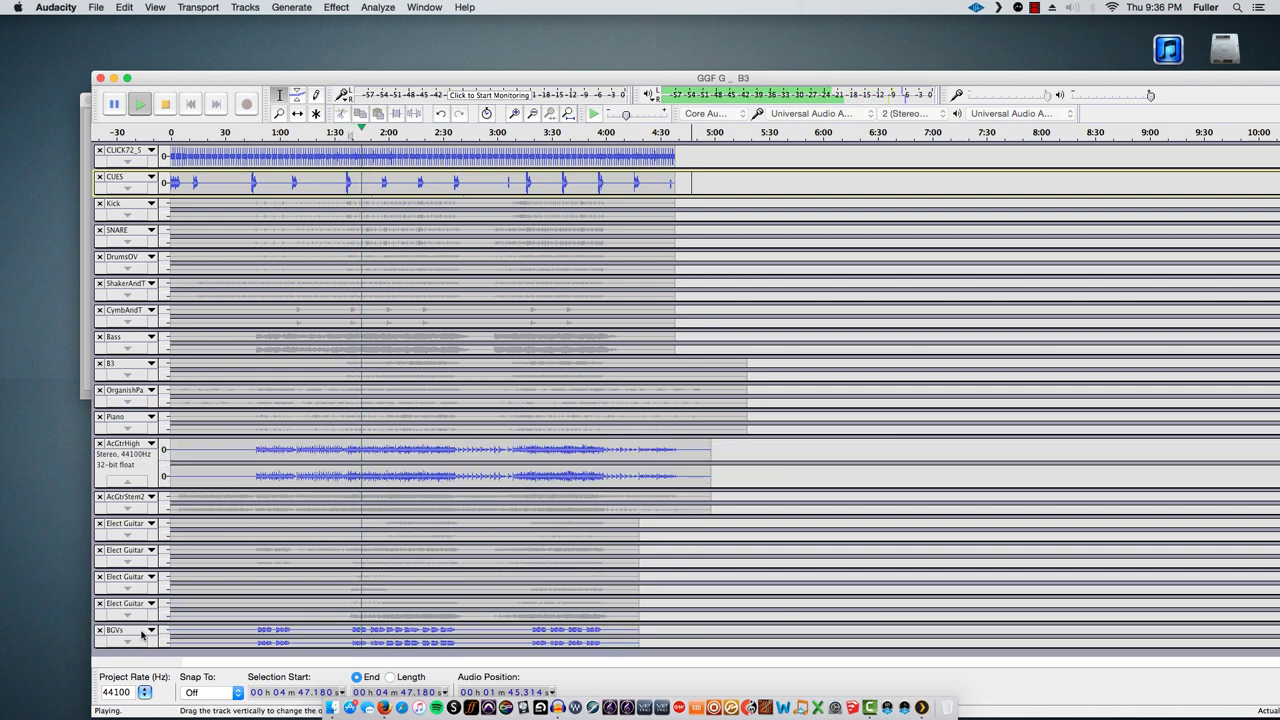
left_click_drag(352, 77, 415, 55)
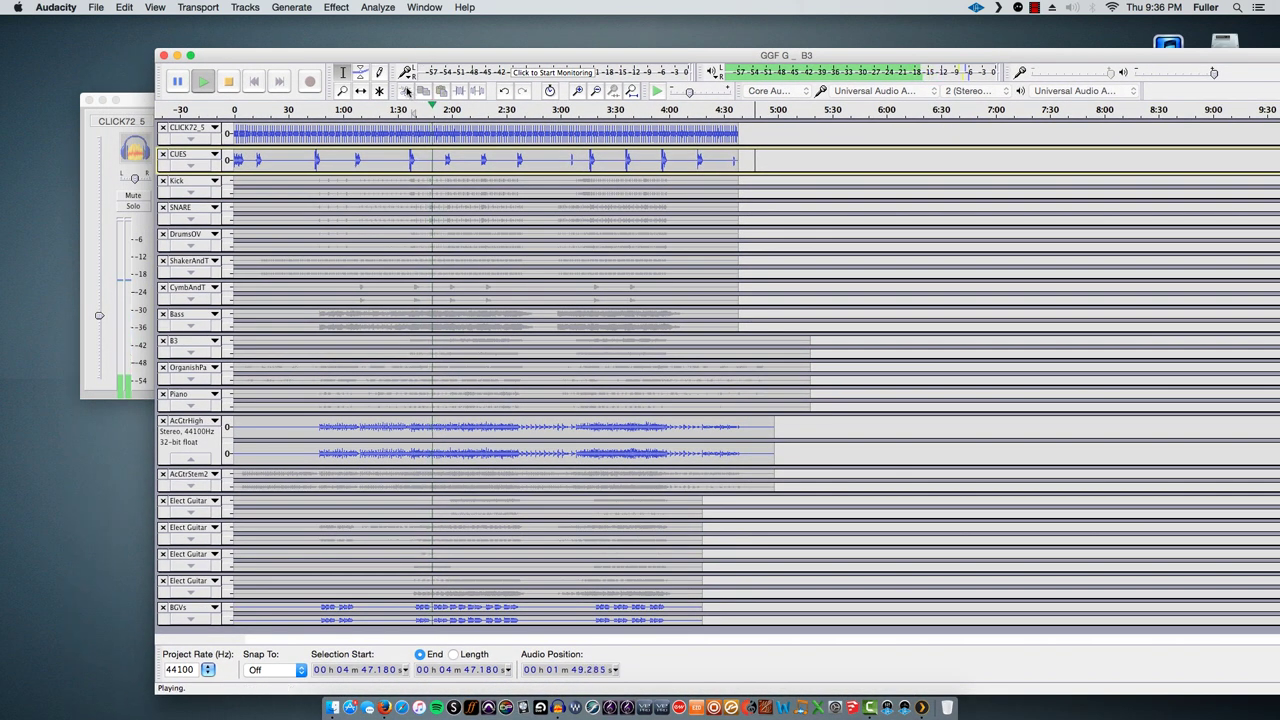
key("space")
- Mute the CLICK72_5, CUES and BGVs channels and raise the AcGtrHigh gain in the mixer
left_click(150, 148)
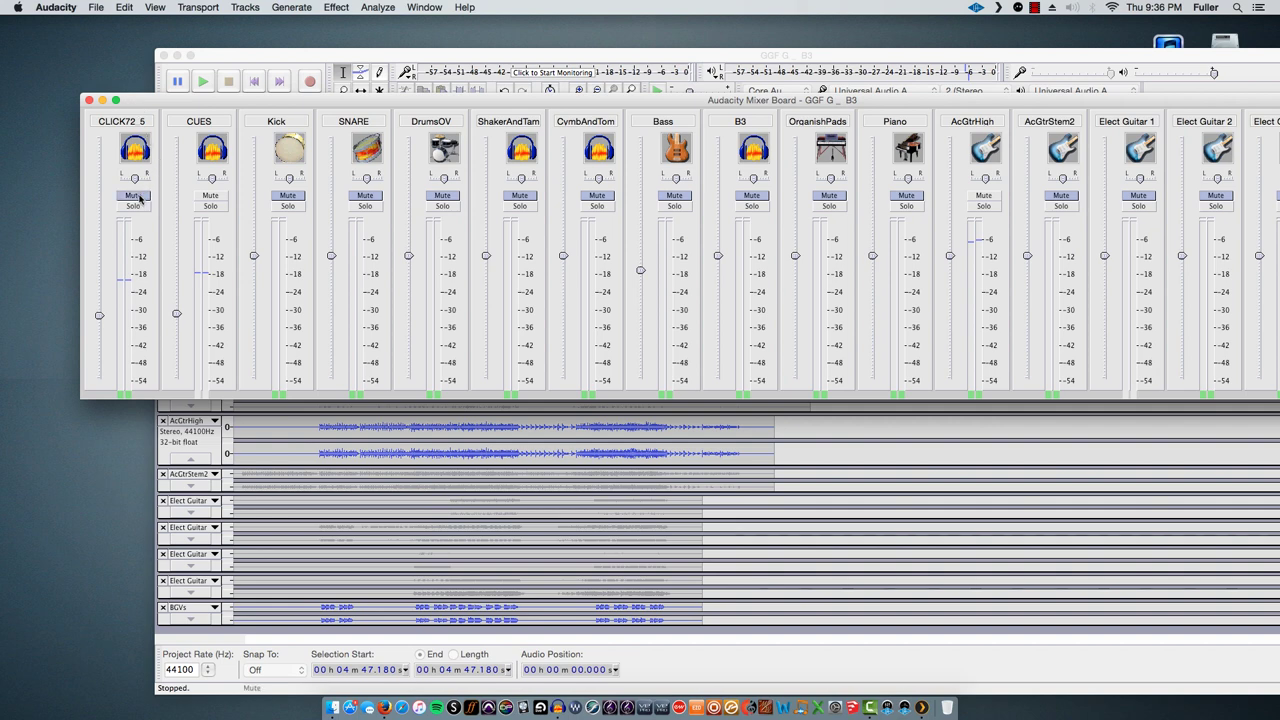
left_click_drag(988, 104, 616, 99)
left_click(1075, 190)
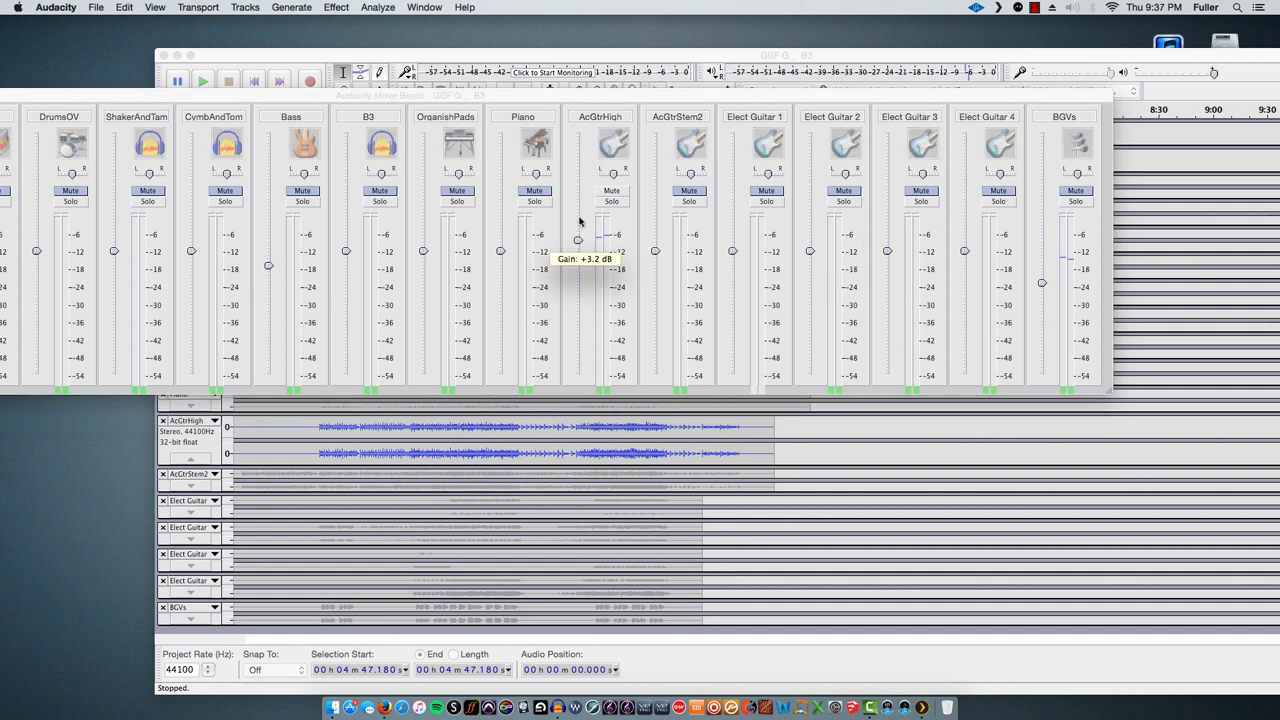
- Play the AcGtrHigh track alone from about 0:47 and stop playback
left_click(764, 410)
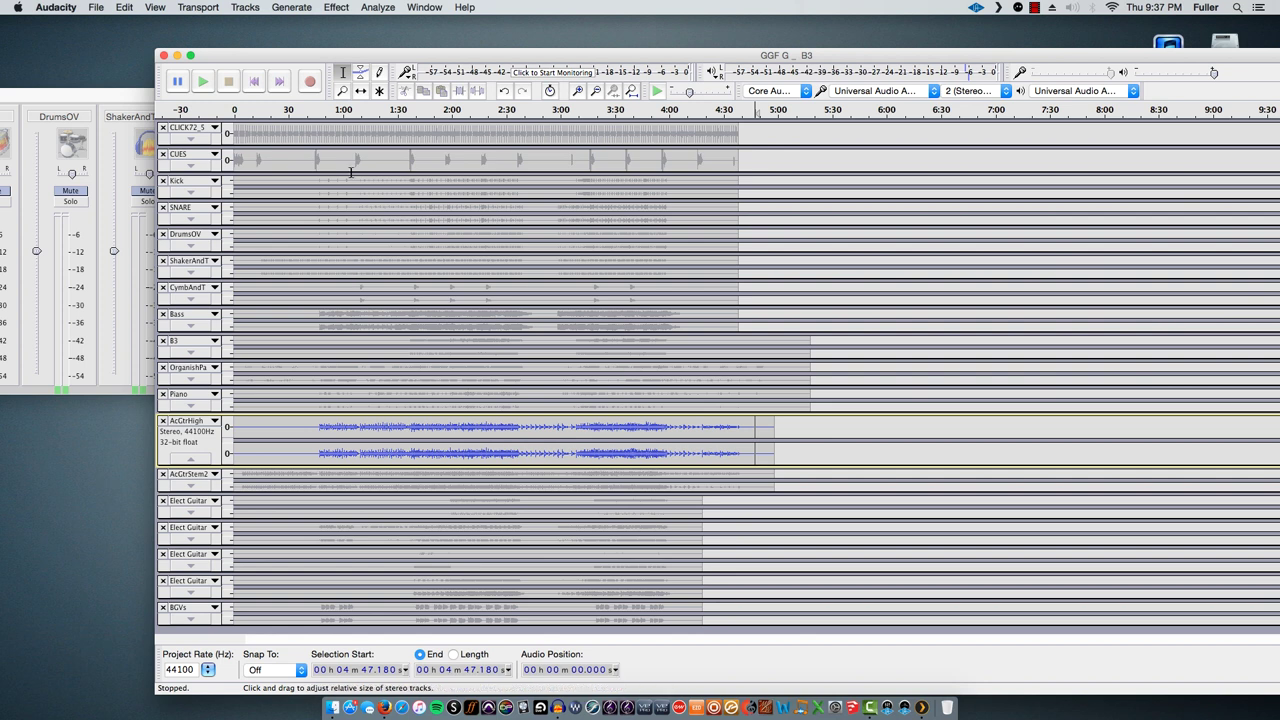
left_click(319, 114)
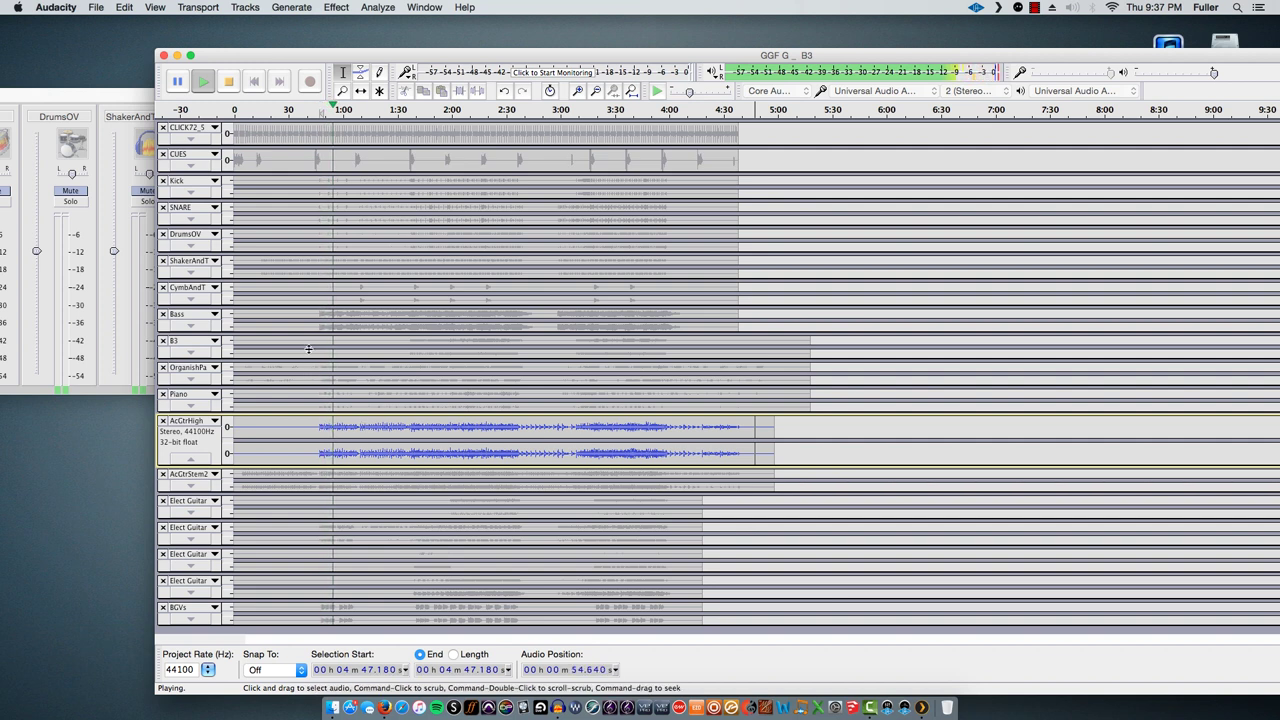
key("space")
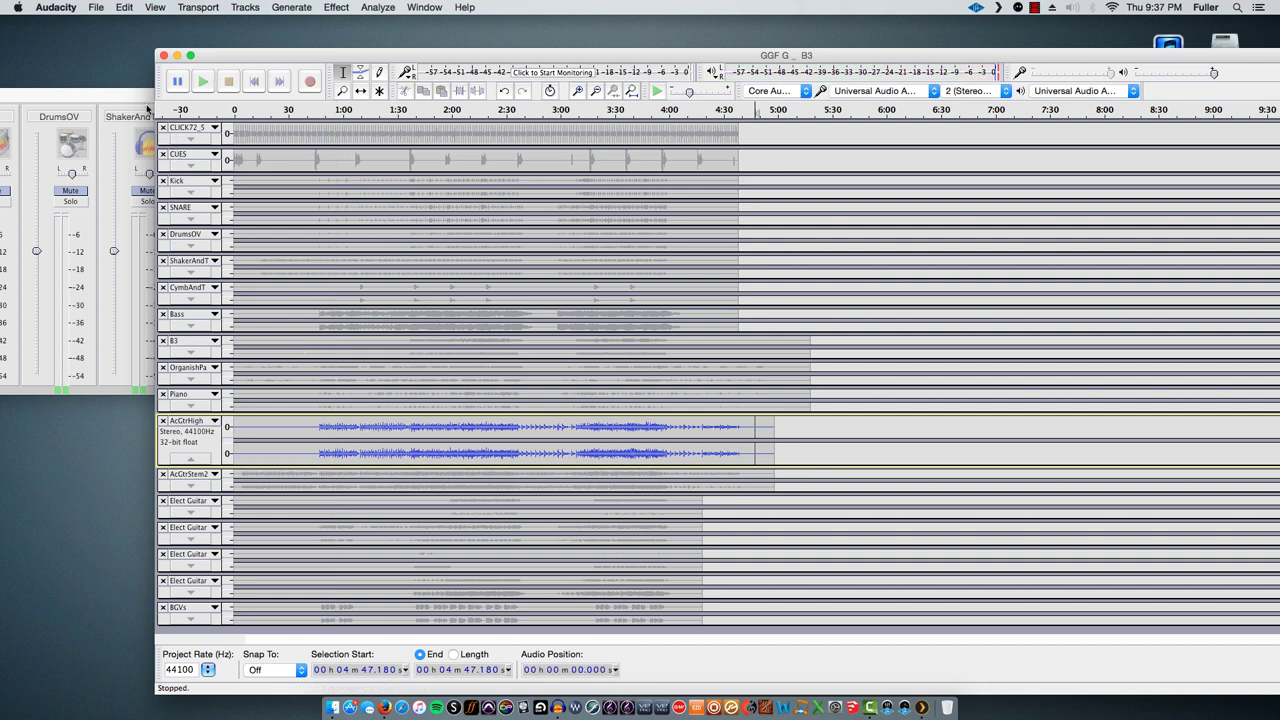
- Bring the Mixer Board forward, mute the AcGtrHigh channel and unmute AcGtrStem2
left_click_drag(134, 99, 177, 76)
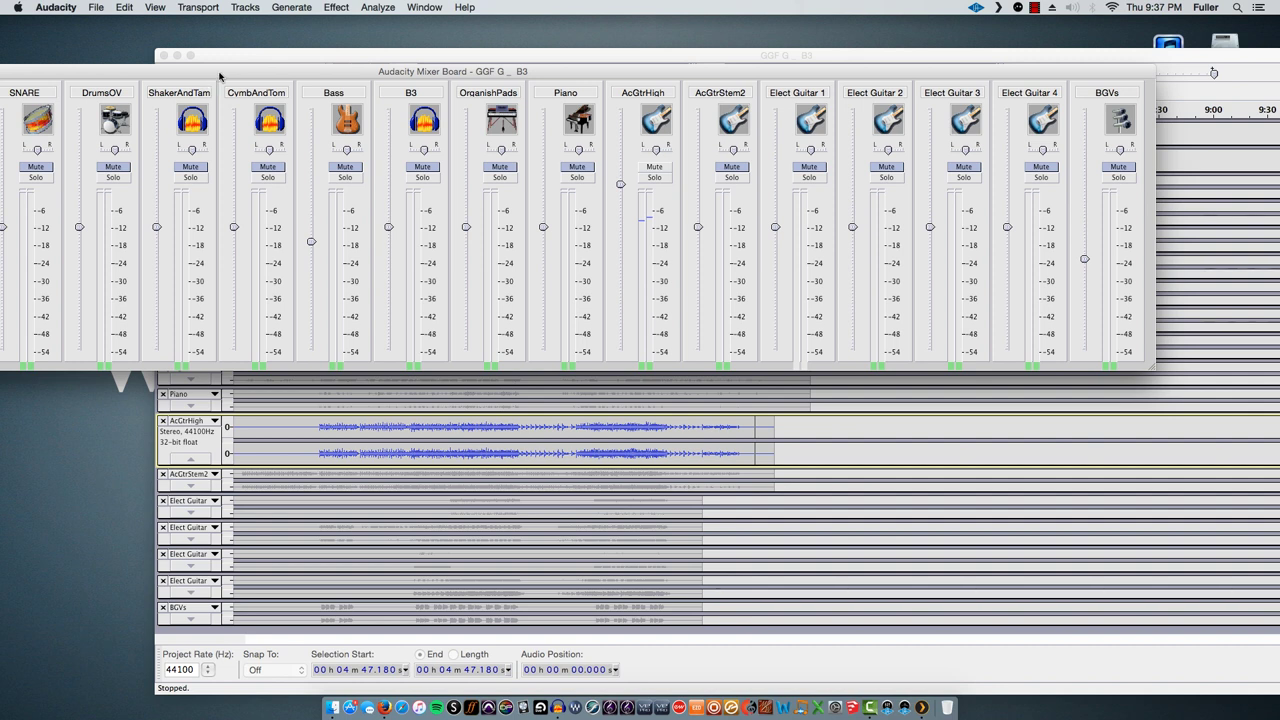
left_click(654, 167)
left_click(731, 170)
- Move the Mixer Board below the tracks and play AcGtrStem2 alone from about 0:28
left_click_drag(600, 71, 847, 560)
left_click(286, 115)
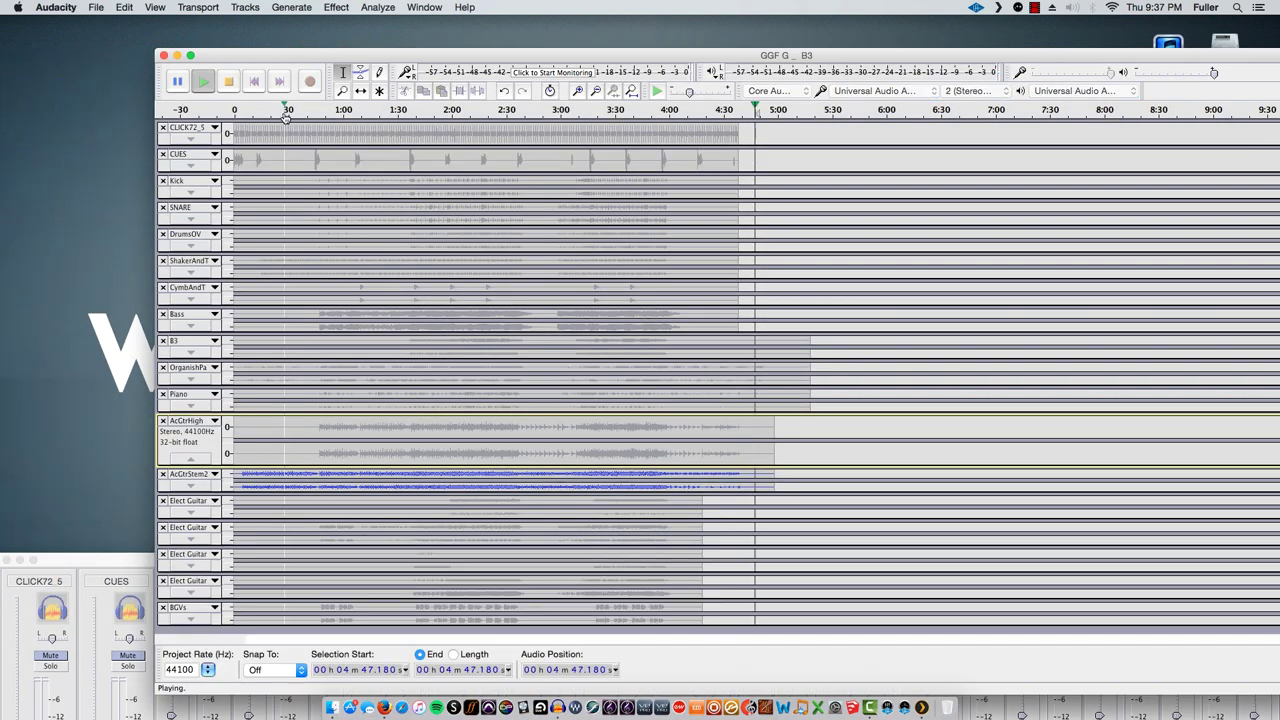
key("space")
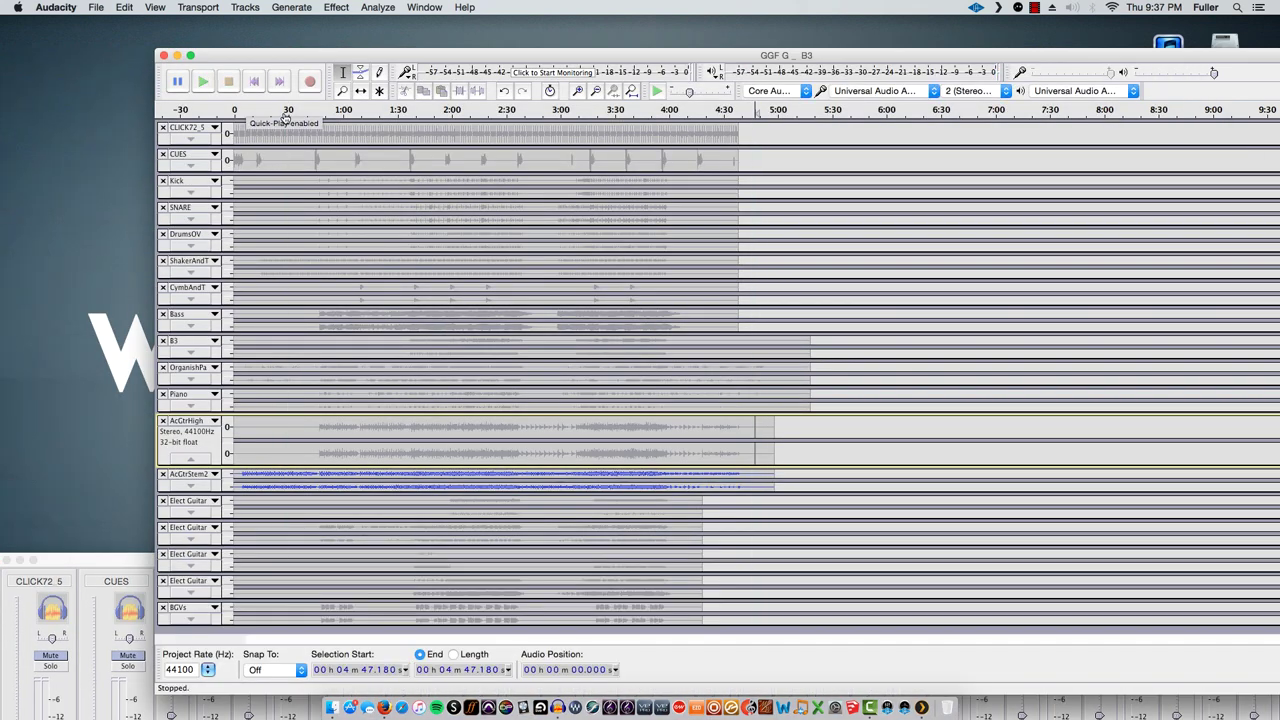
left_click(285, 117)
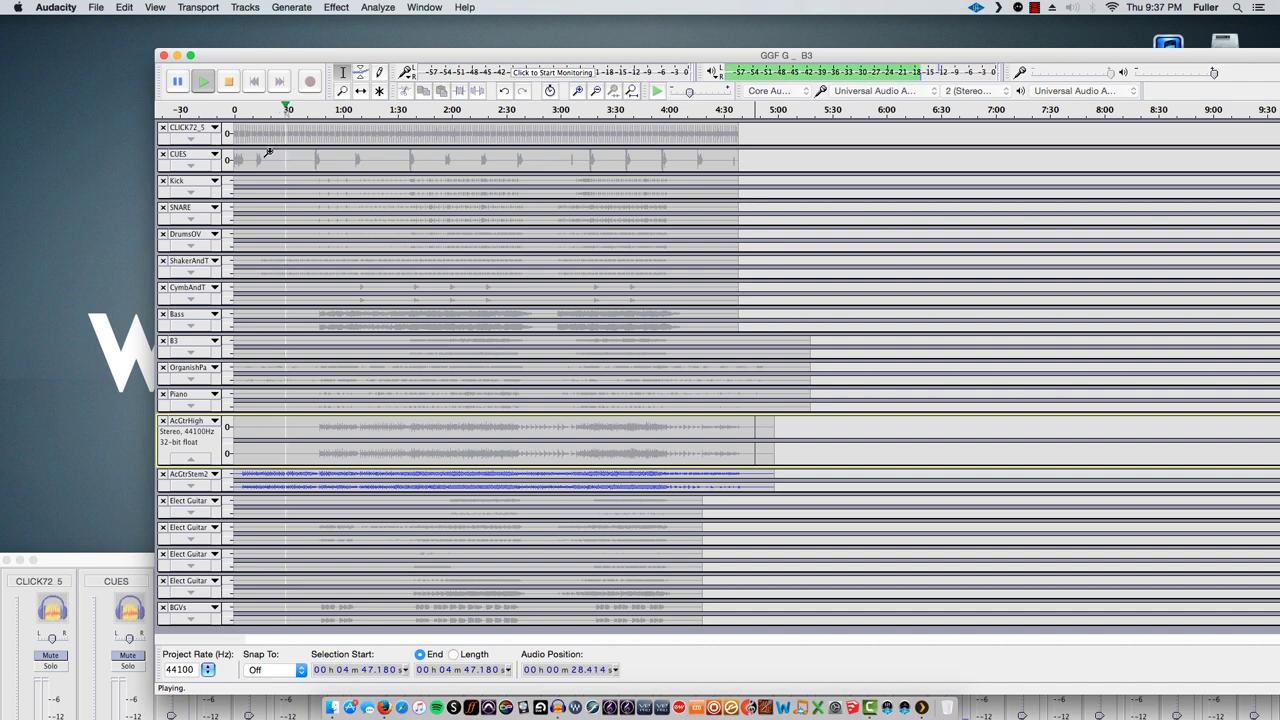
- Bring the Mixer Board back over the tracks, raise the AcGtrStem2 gain and try its pan control during playback
left_click_drag(124, 561, 107, 145)
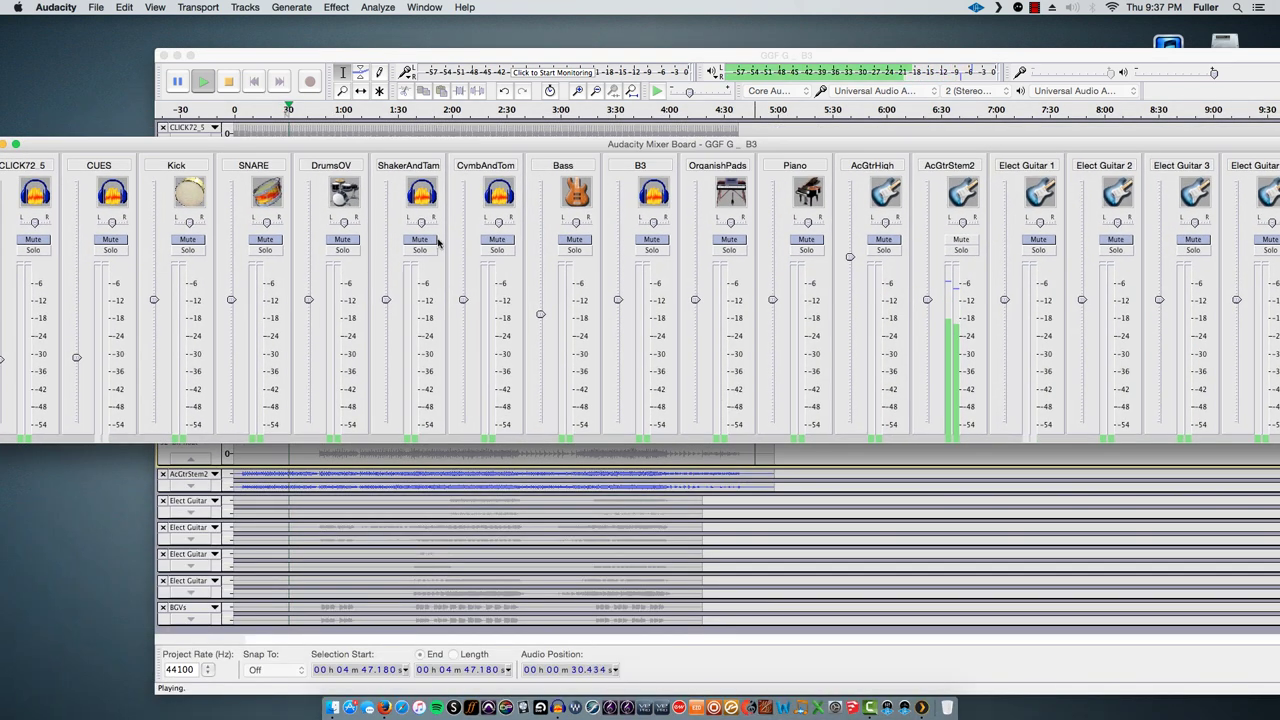
left_click_drag(926, 301, 928, 297)
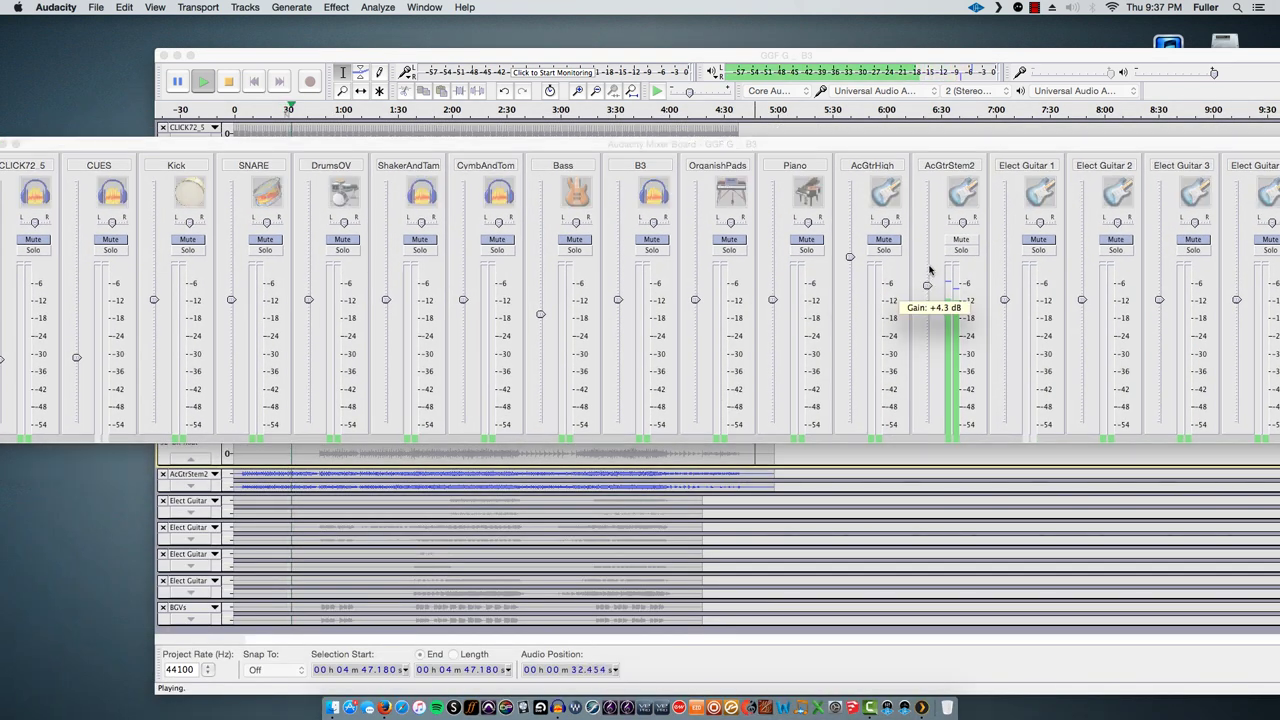
mouse_move(961, 222)
left_mouse_down()
mouse_move(945, 224)
mouse_move(963, 225)
left_mouse_up()
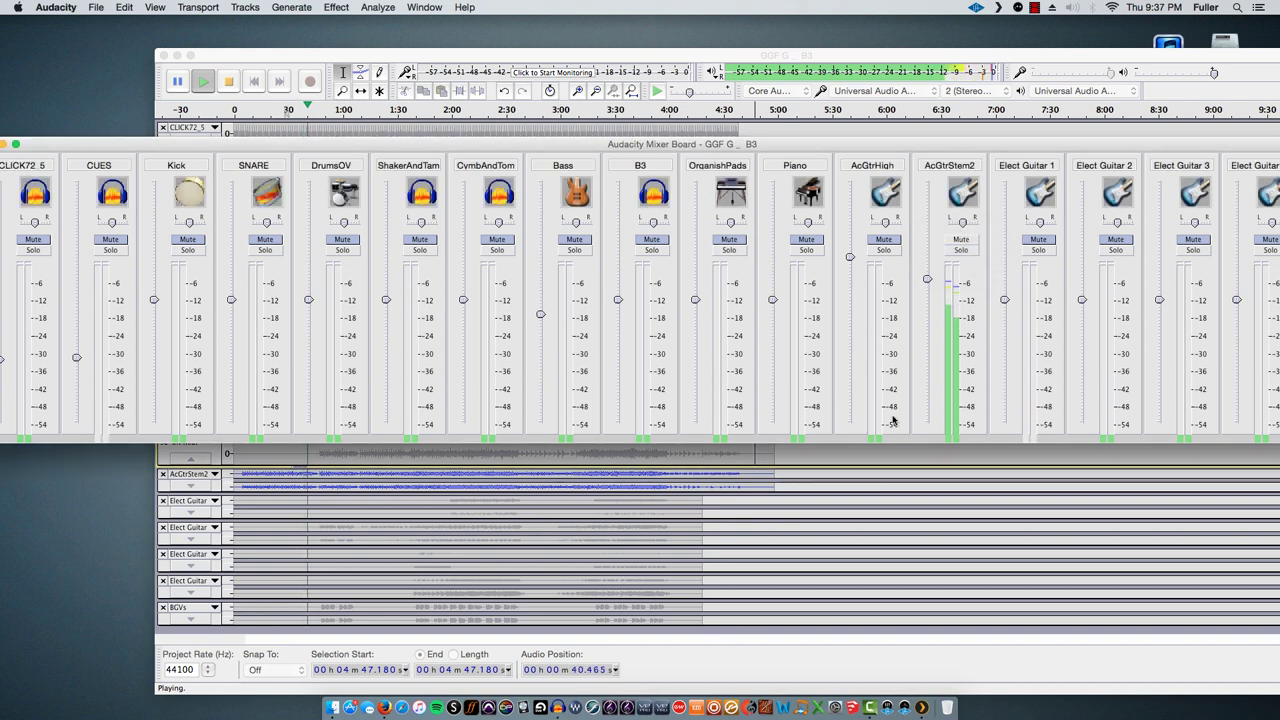
- Pause playback, reposition the track window higher on the screen and bring the Mixer Board over it
left_click(816, 662)
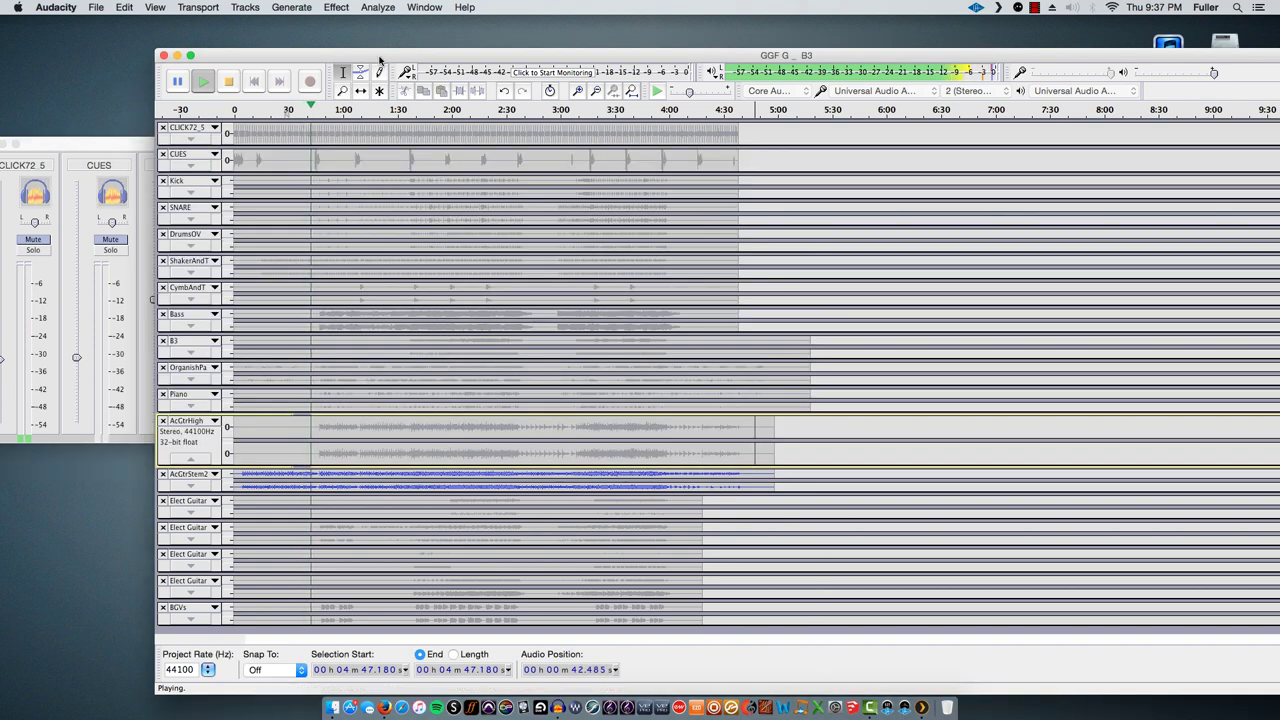
left_click_drag(380, 62, 383, 51)
double_click(292, 46)
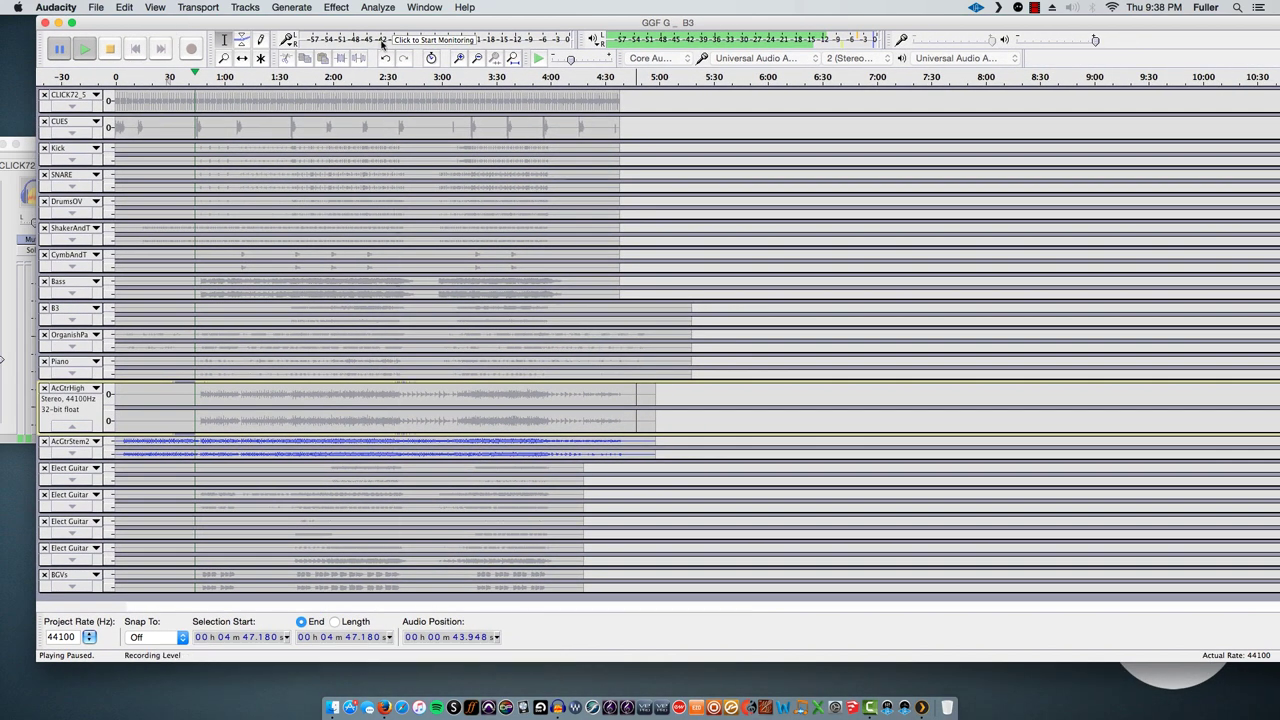
left_click_drag(386, 22, 440, 24)
left_click_drag(75, 147, 109, 126)
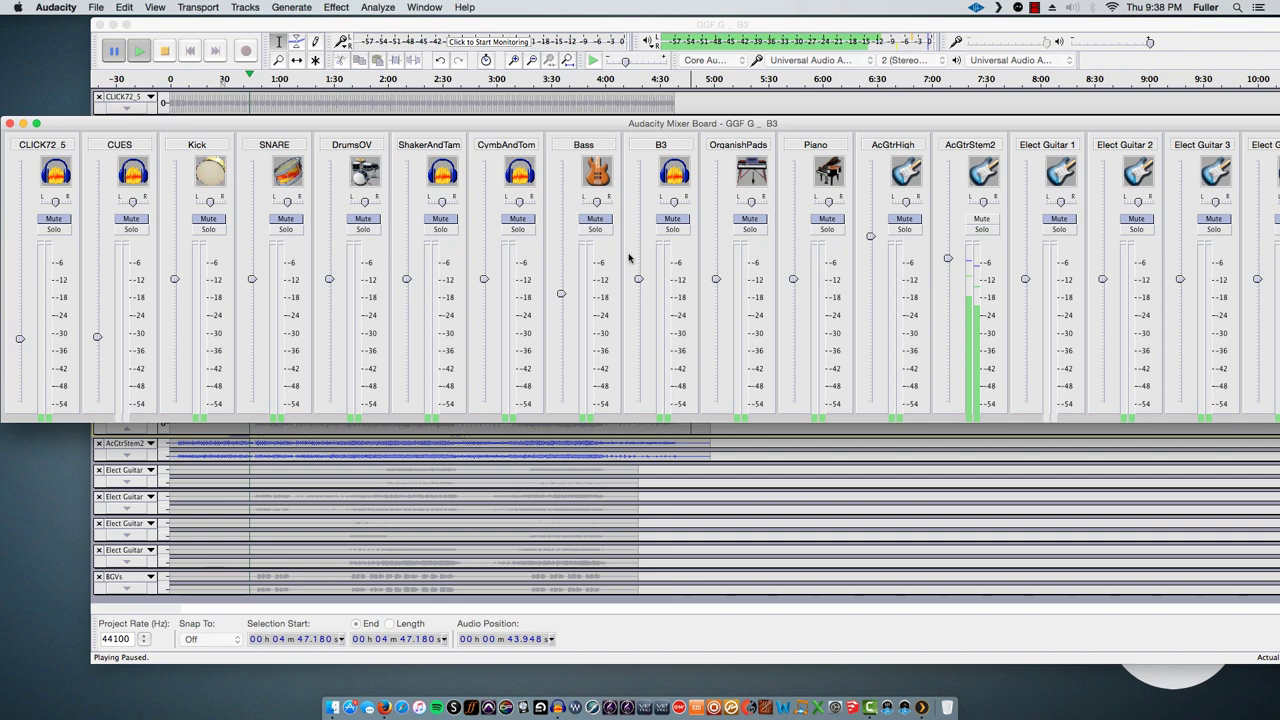
- Resume playback from about 0:28, place the cursor at about 1:40 on the Elect Guitar 3 track, and bring the mixer forward
left_click_drag(225, 123, 829, 189)
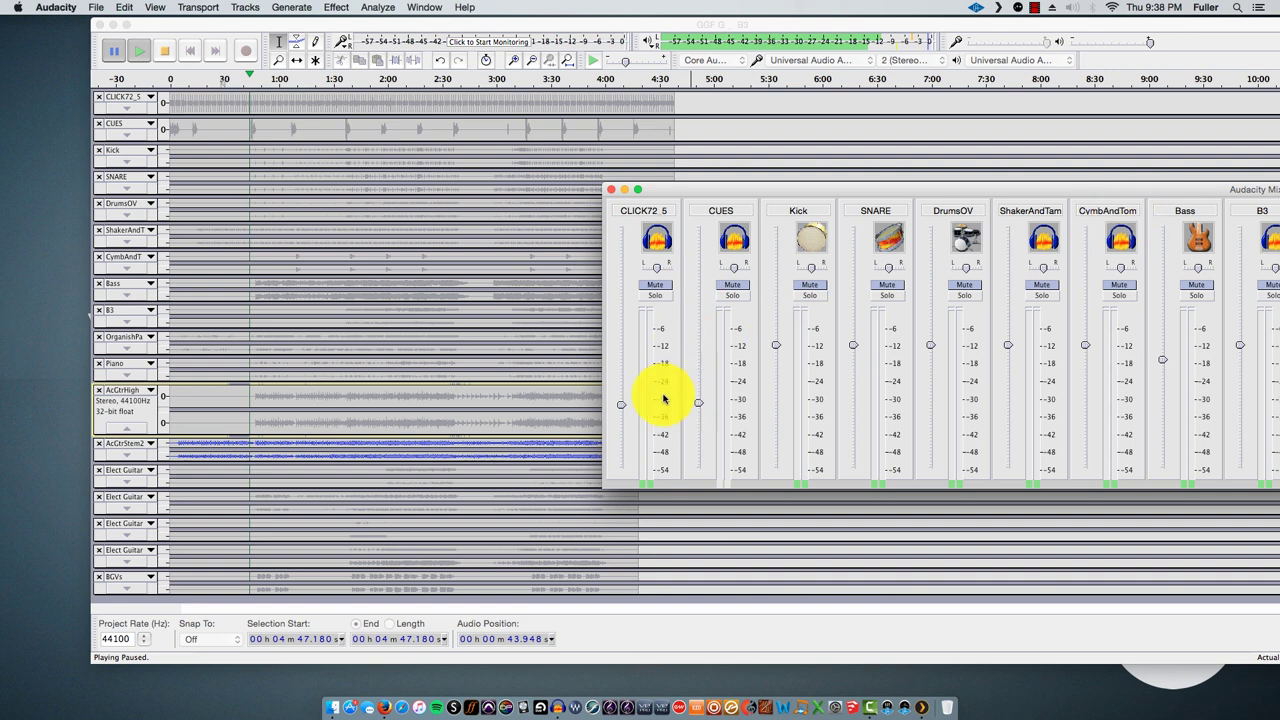
left_click(367, 83)
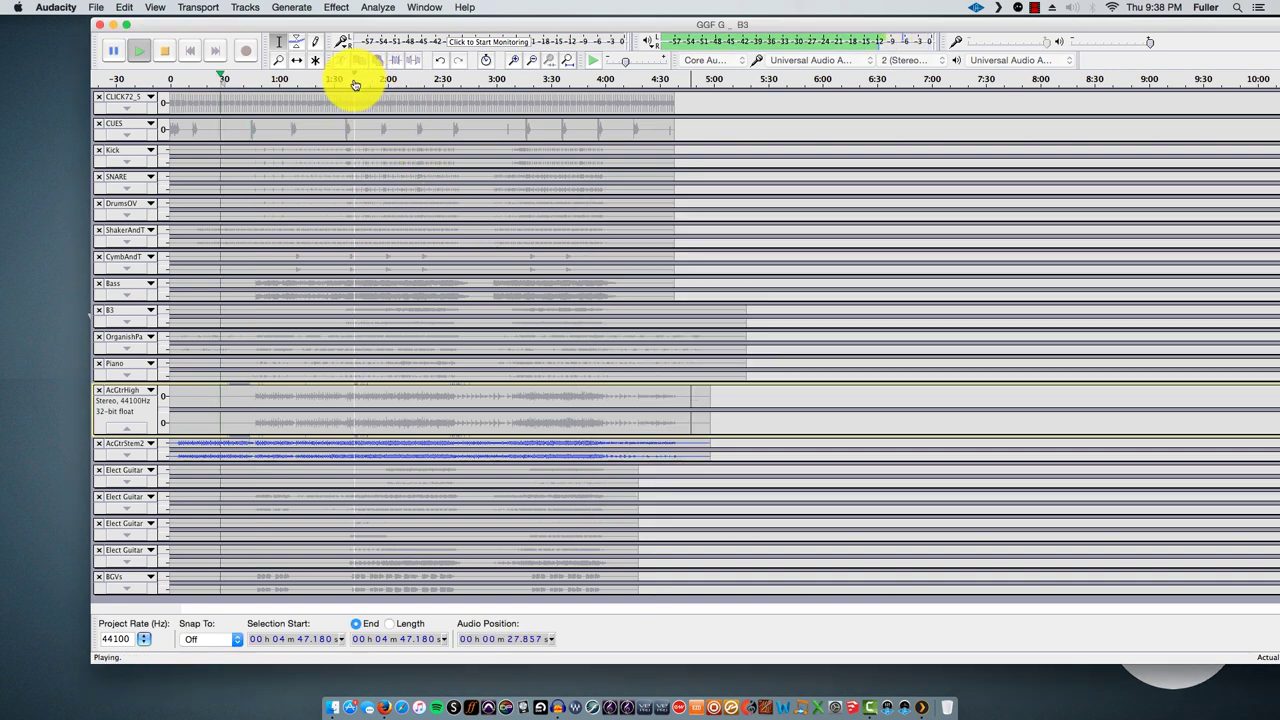
left_click(351, 532)
left_click_drag(606, 23, 515, 34)
left_click_drag(1272, 215, 720, 131)
- Mute the AcGtrStem2 channel and unmute Elect Guitar 1 through 4 in the mixer during playback
left_click(1080, 226)
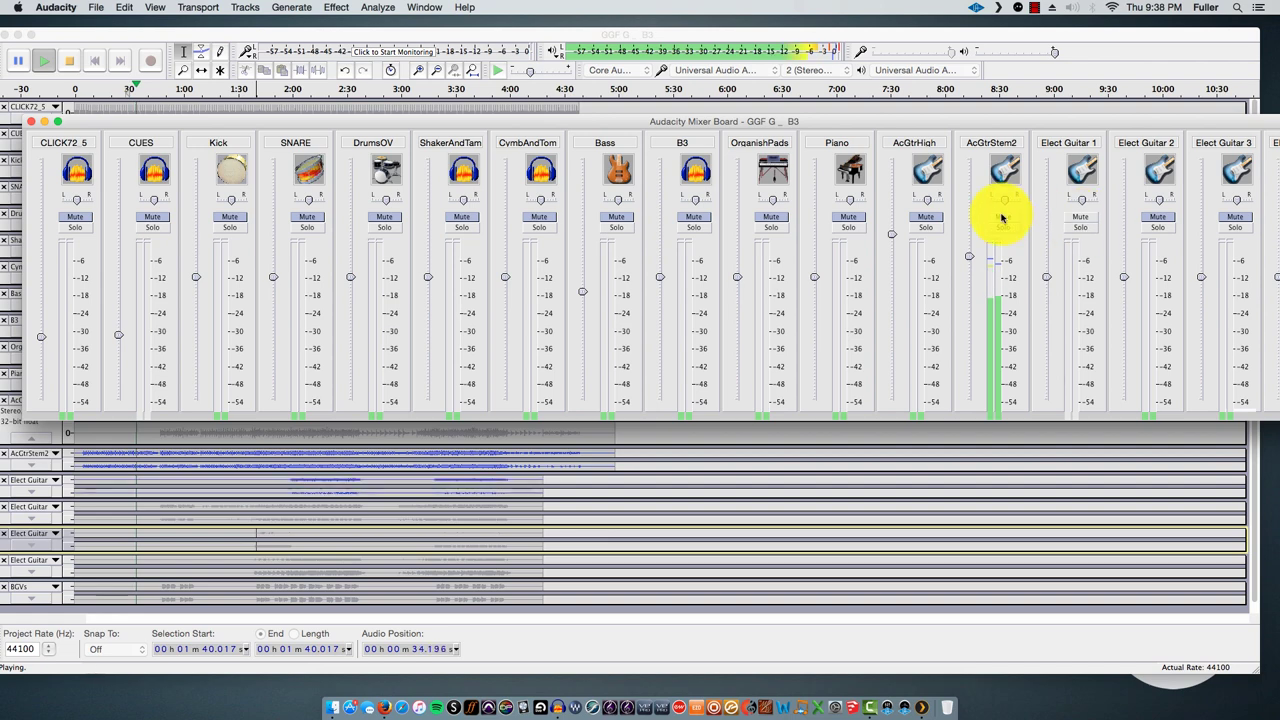
left_click(1003, 227)
left_click(1157, 227)
left_click(1228, 227)
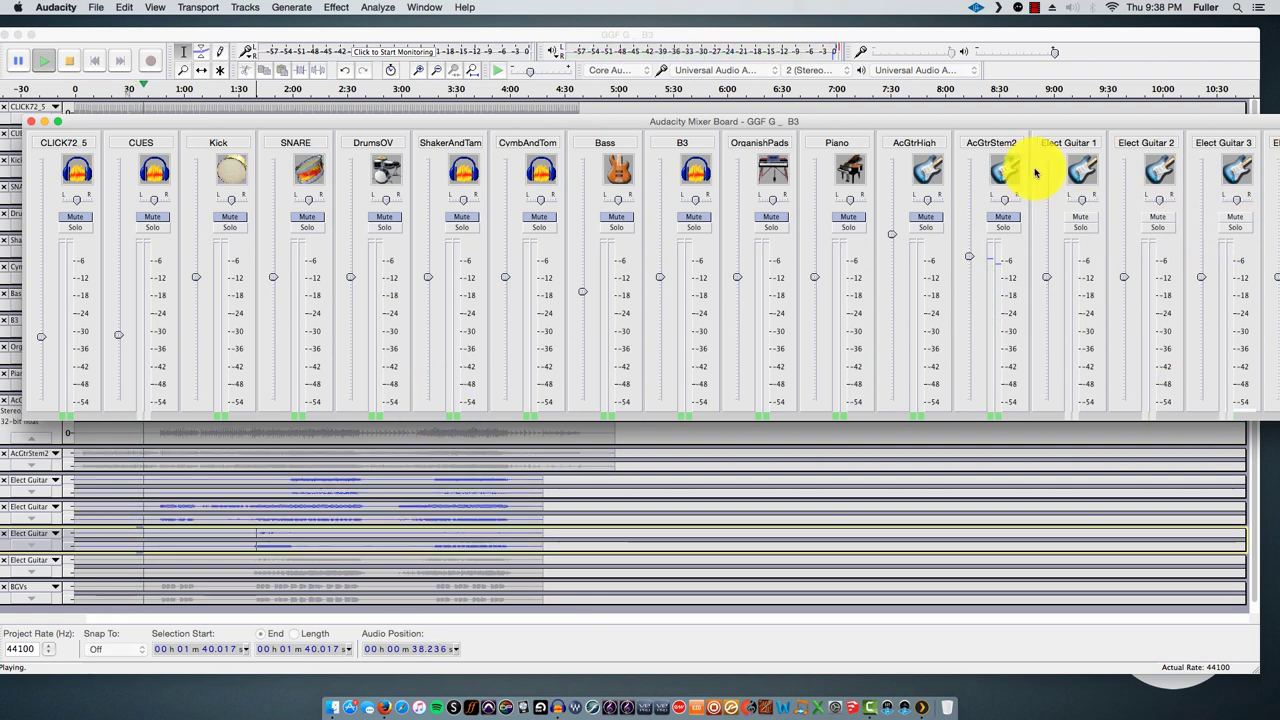
left_click_drag(1006, 126, 780, 126)
left_click(1090, 225)
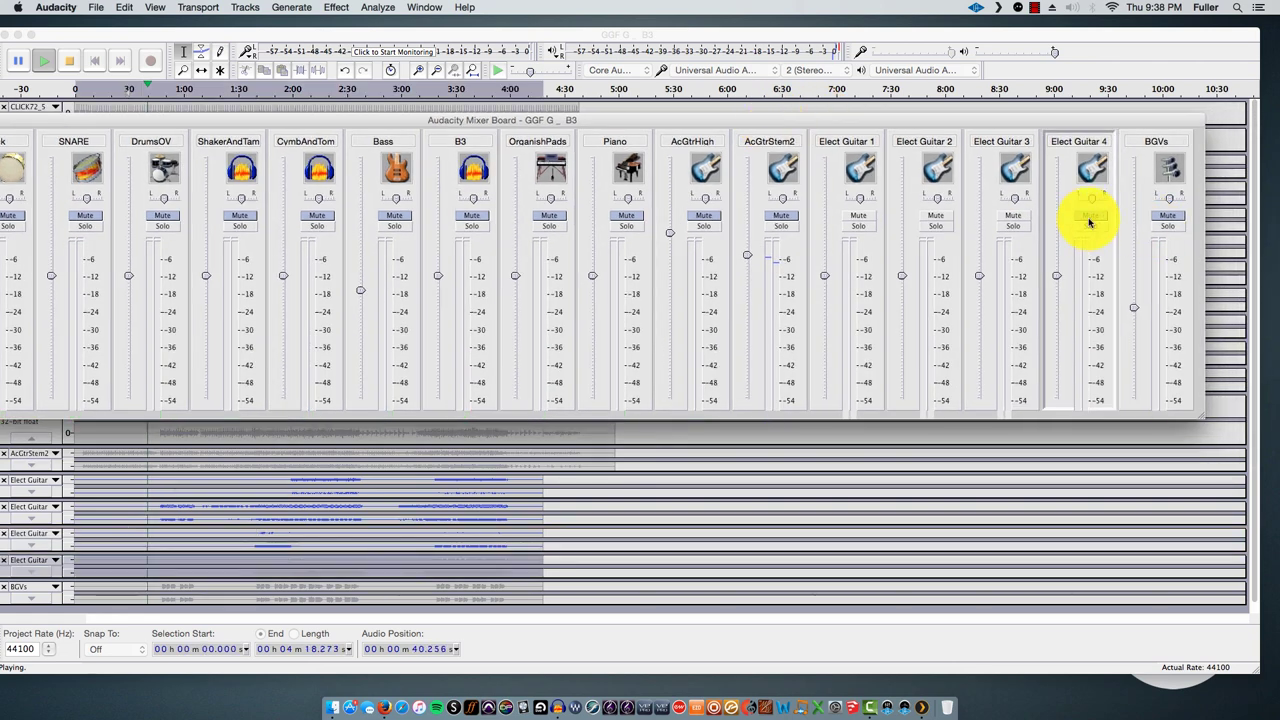
- Return to the track window, place the cursor at about 1:37 on the CLICK72_5 track and continue playback from there
left_click(871, 463)
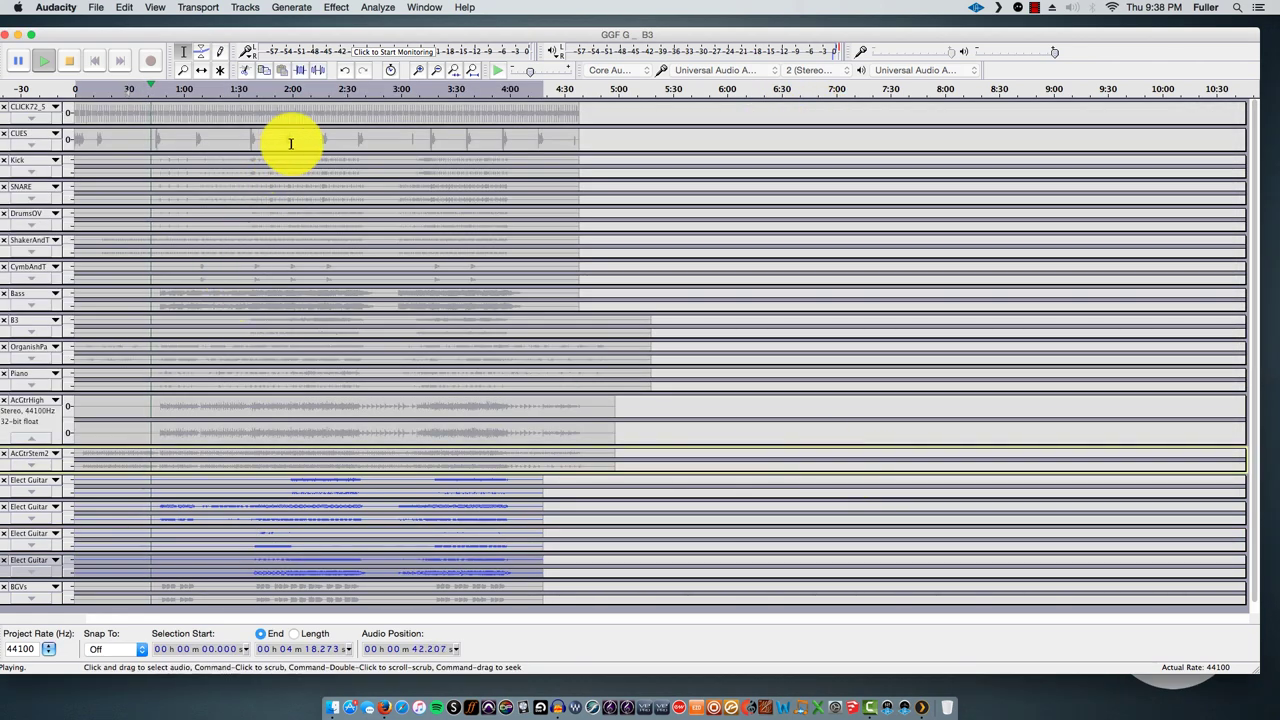
left_click(250, 108)
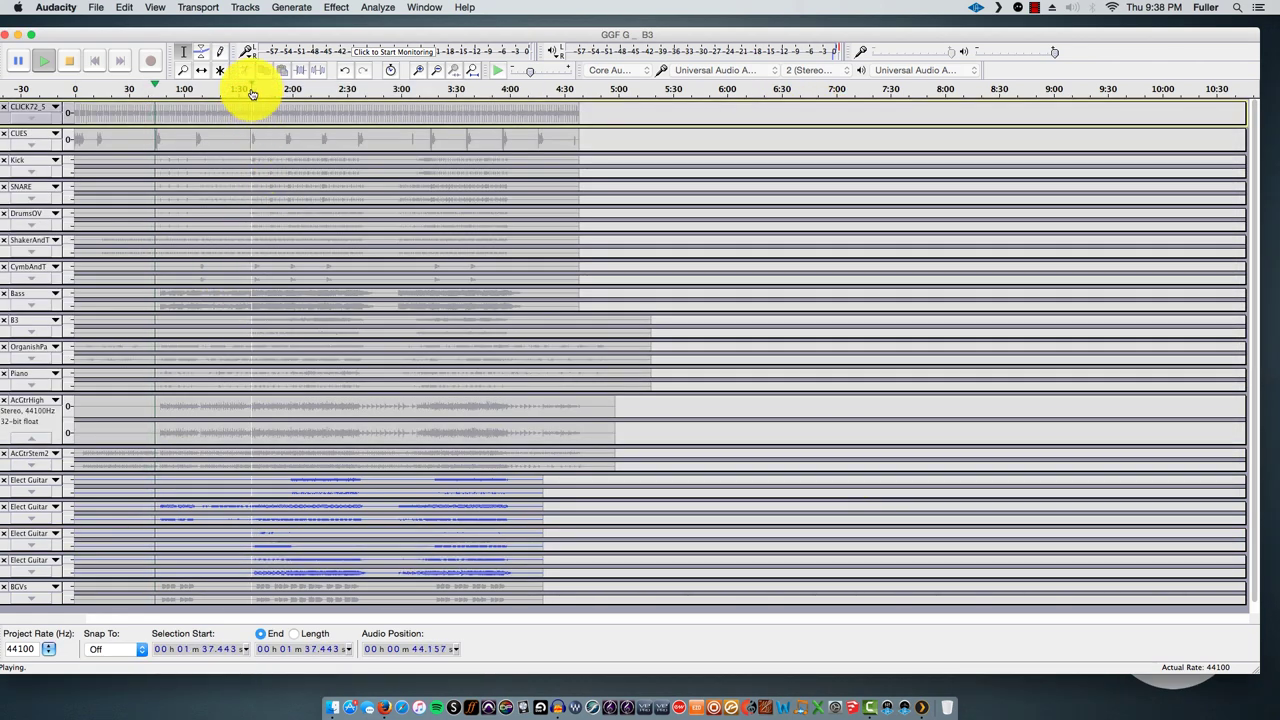
left_click(251, 89)
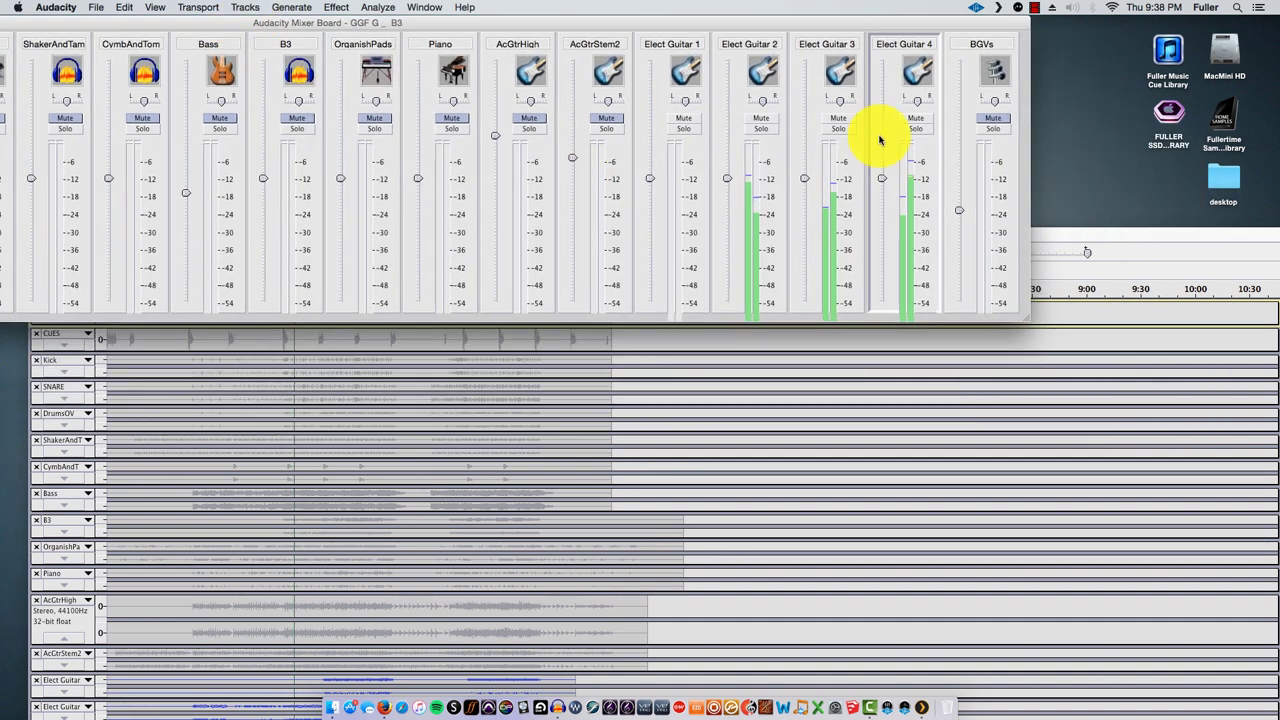
- Audition Elect Guitar 4 and 3 in solo, then leave Elect Guitar 2 soloed and raise its gain to about +4.4 dB
left_click(916, 129)
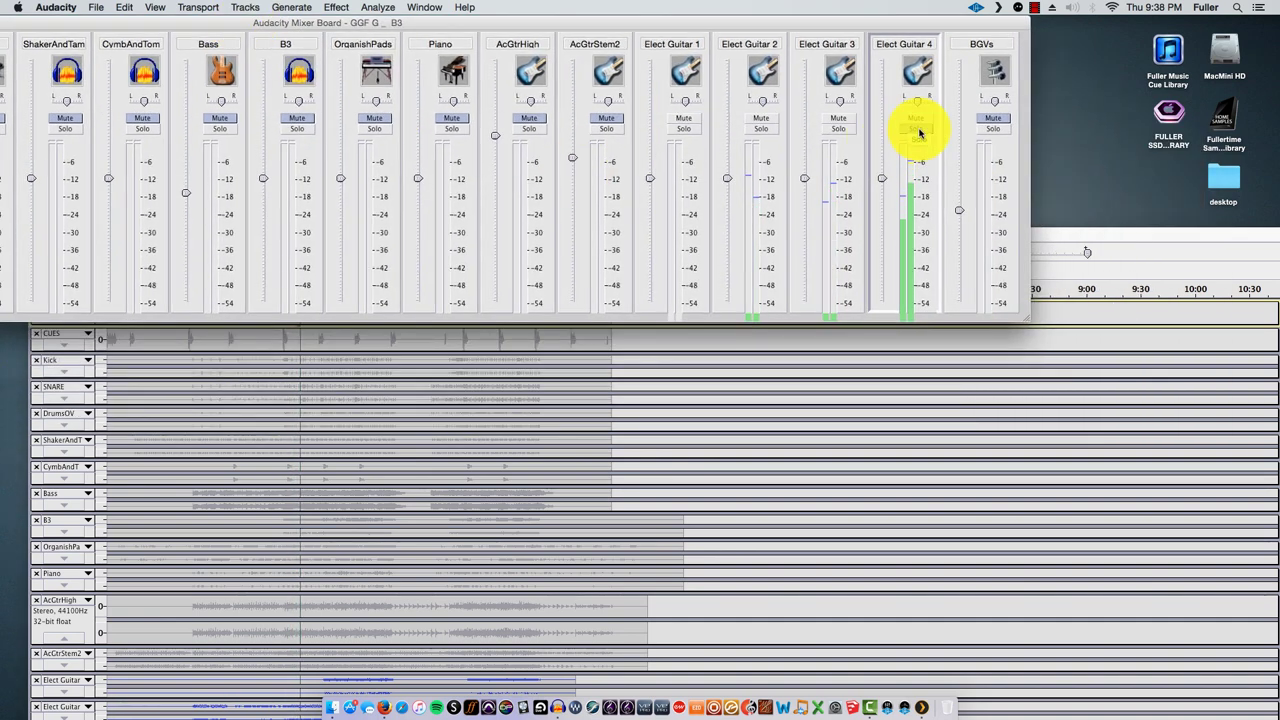
left_click(837, 129)
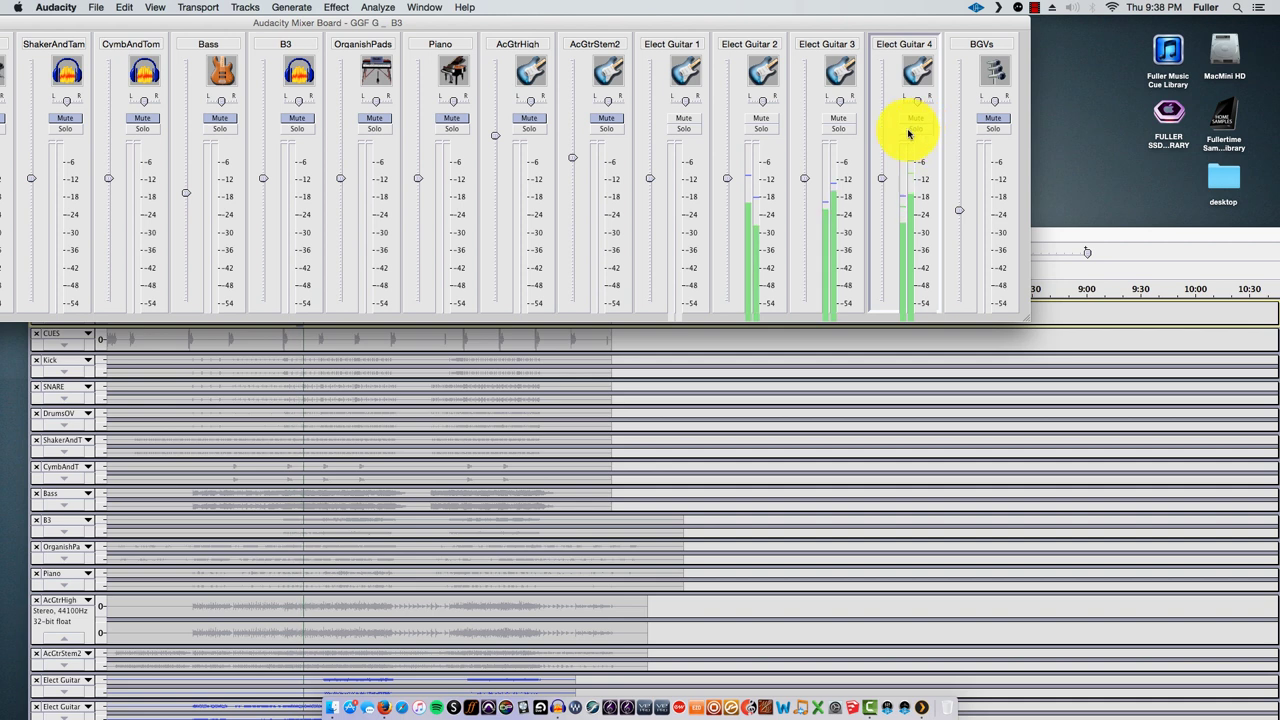
left_click(762, 129)
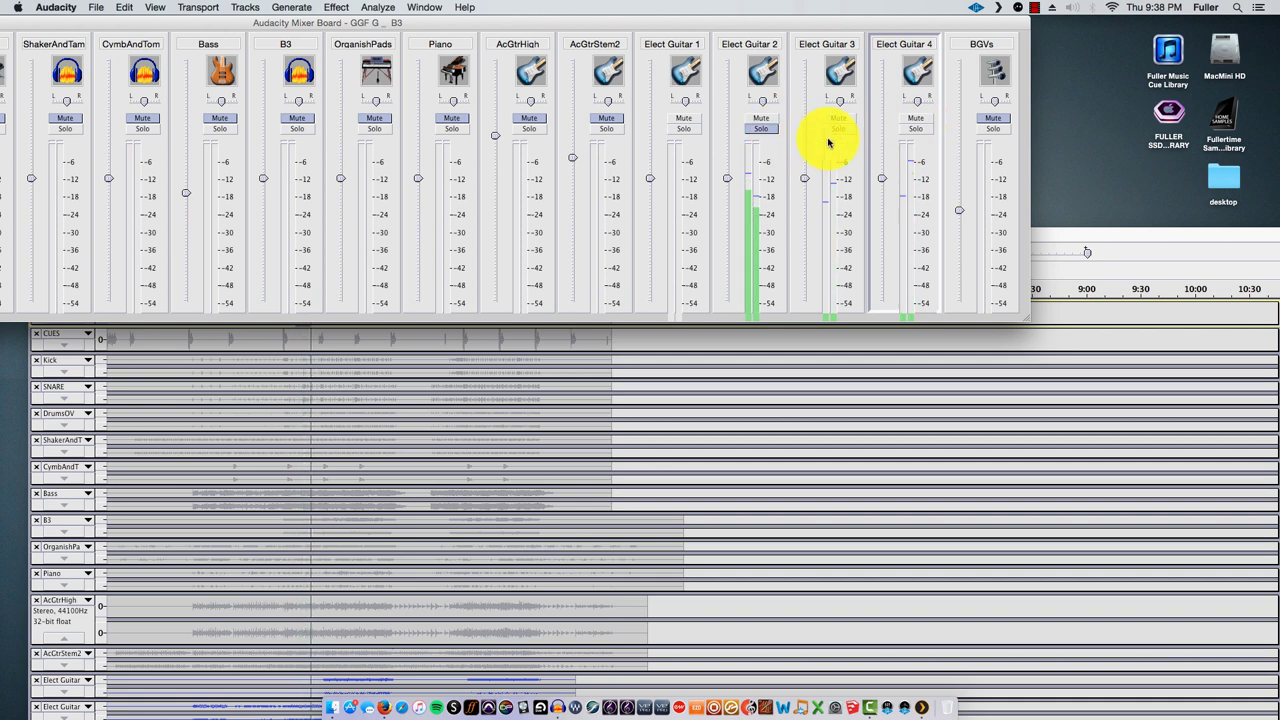
left_click_drag(723, 177, 725, 152)
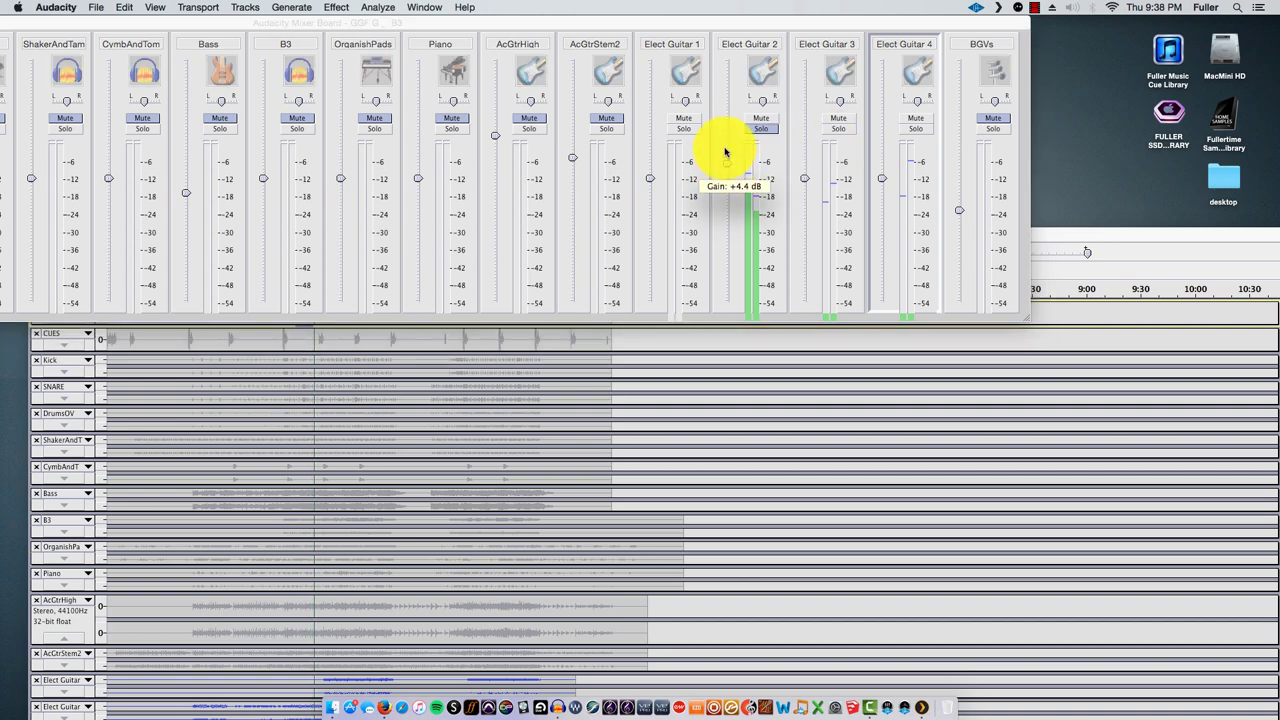
- Reposition the track window, stop playback, and move the Mixer Board so the CLICK72_5 and CUES channels are in reach
left_click_drag(1120, 240, 1098, 52)
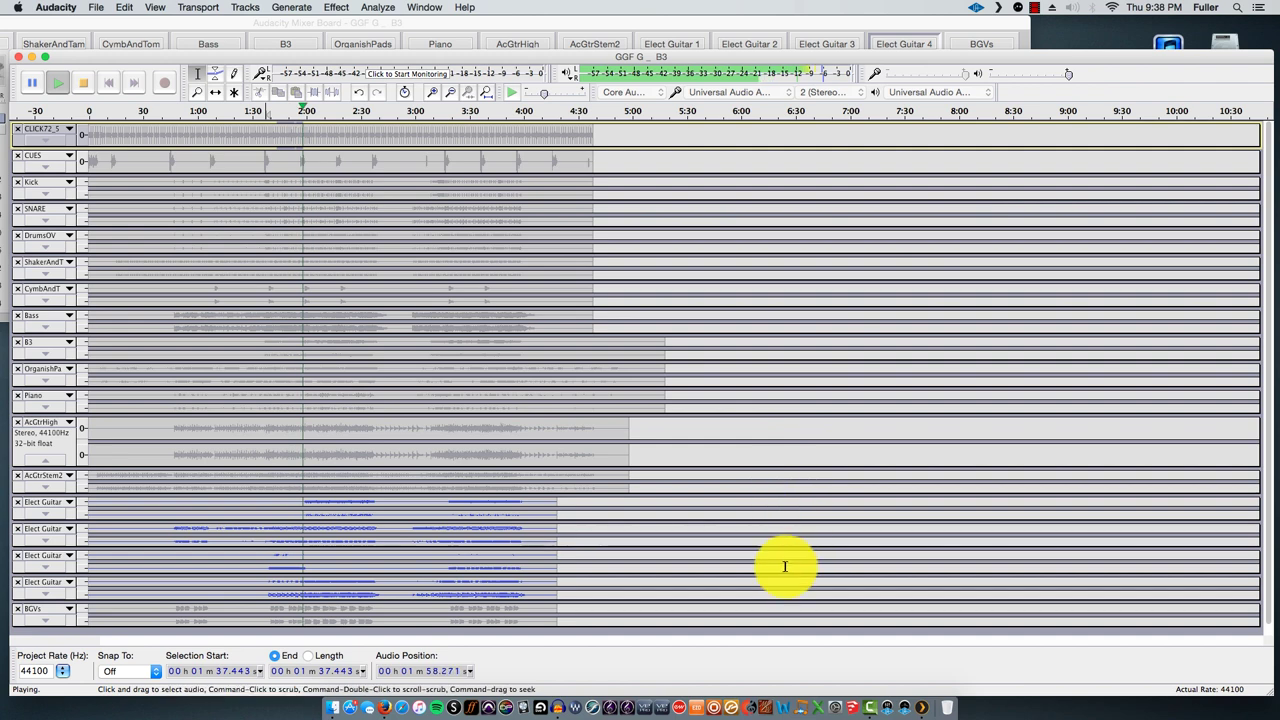
mouse_move(371, 58)
left_mouse_down()
mouse_move(414, 51)
mouse_move(385, 47)
left_mouse_up()
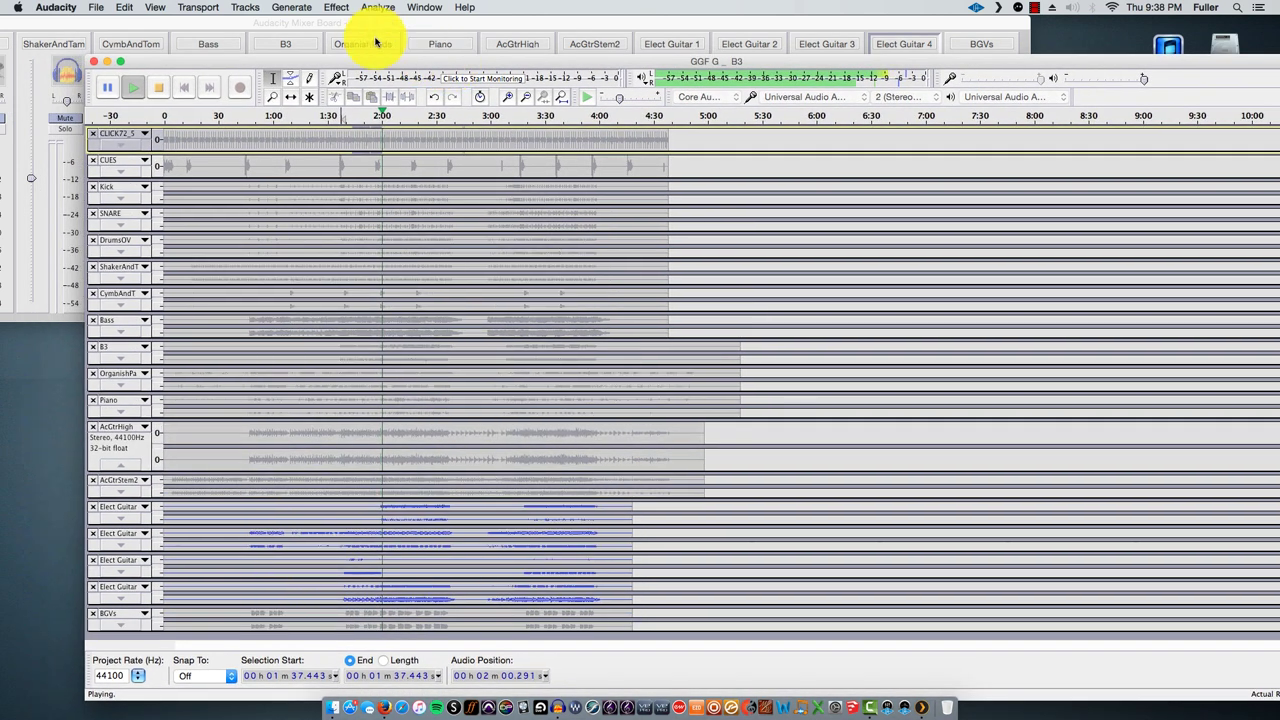
left_click(385, 47)
key("space")
left_click_drag(136, 28, 618, 40)
- Unmute the CLICK72_5 and CUES channels and adjust their gain faders
left_click(165, 136)
left_click(240, 136)
left_click_drag(220, 251, 198, 238)
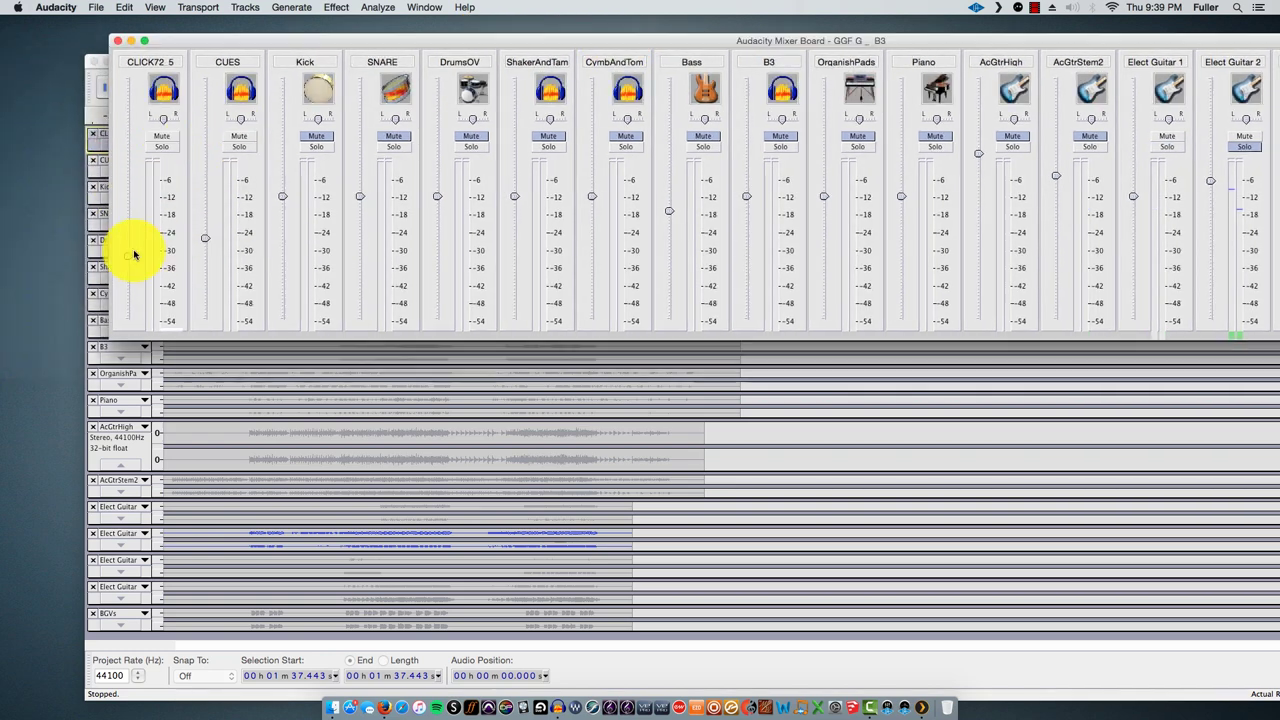
- Bring the track window forward, start playback from about 1:37 and move the window higher on the screen
left_click(93, 113)
left_click(132, 88)
left_click_drag(186, 55, 118, 40)
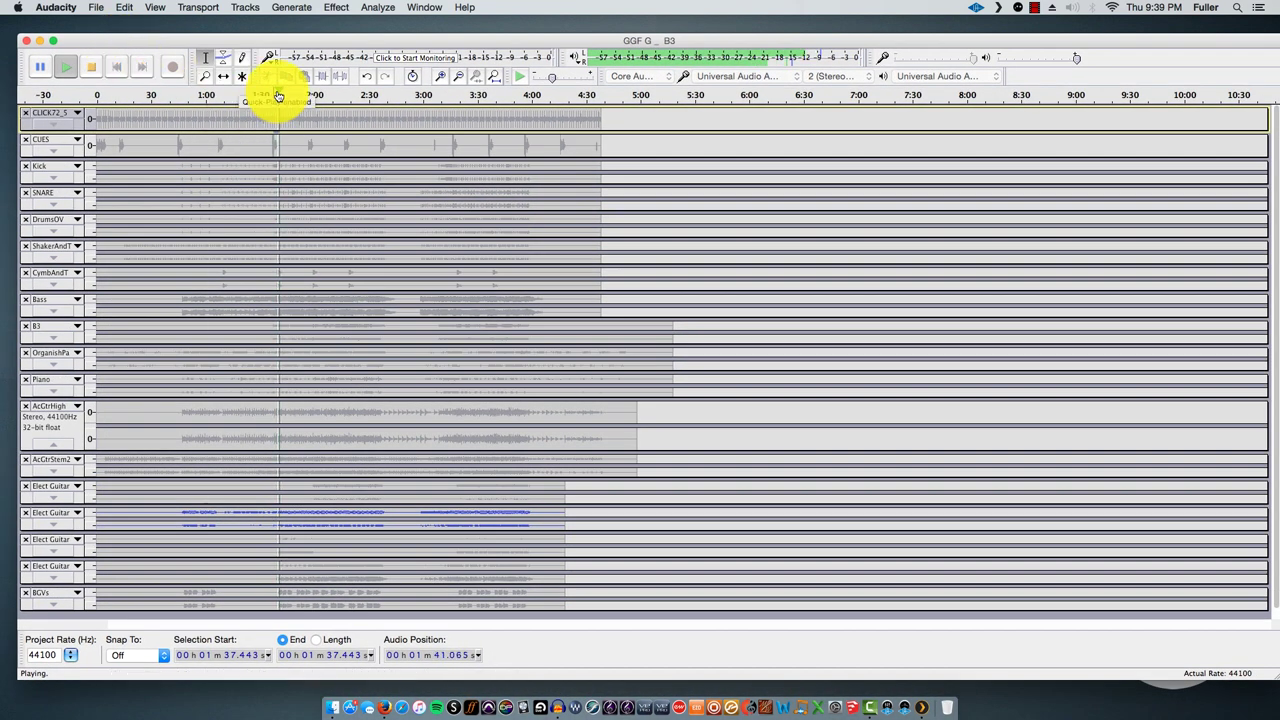
- Restart playback from about 0:45 on the timeline
left_click(177, 100)
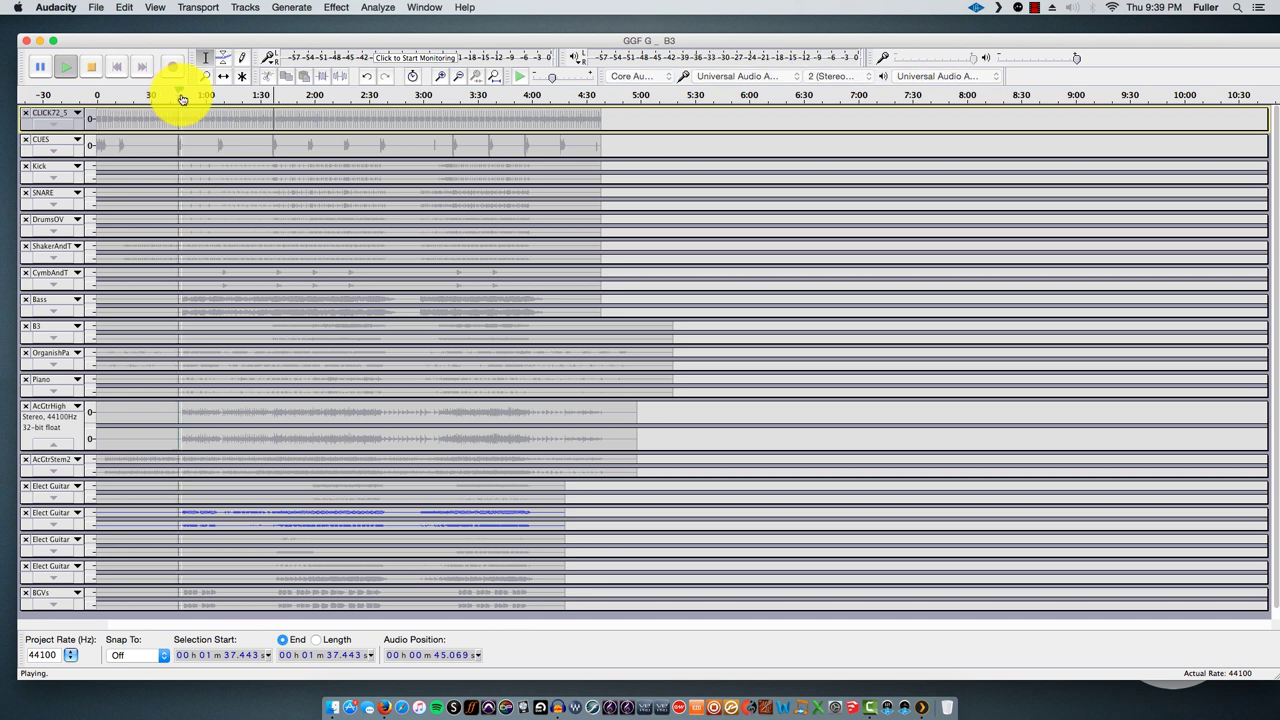
left_click(182, 98)
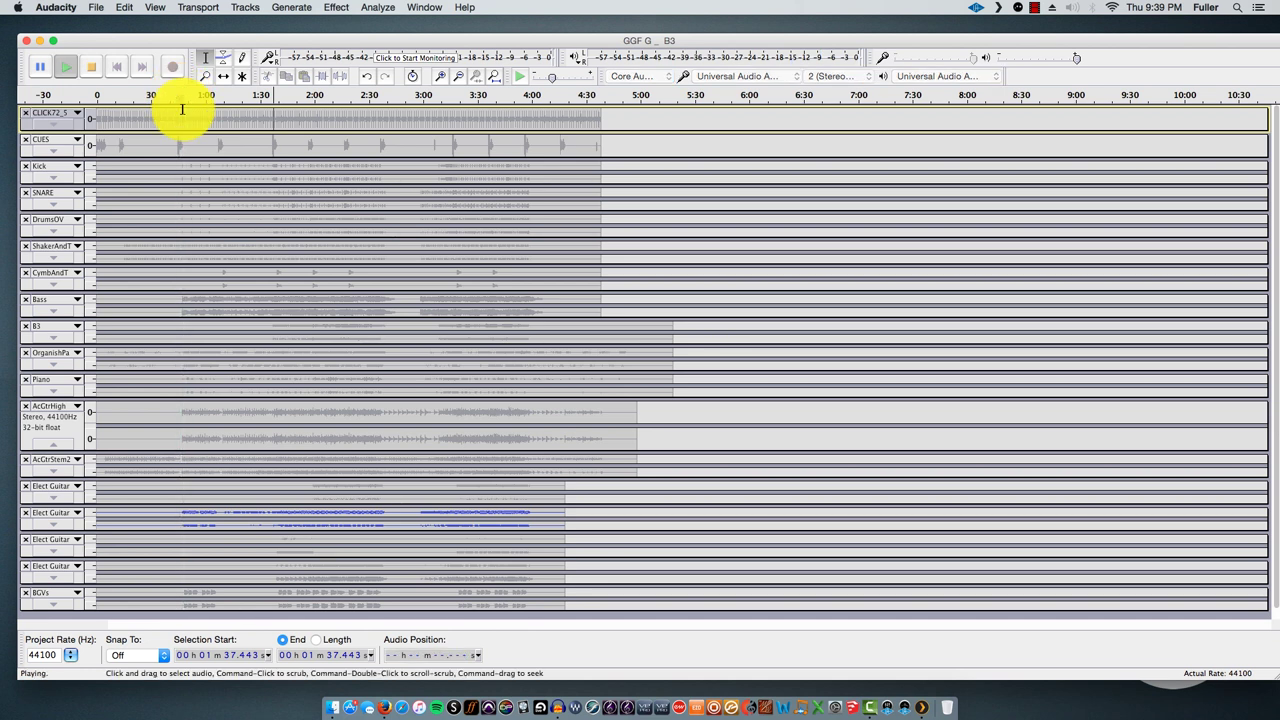
key("space")
left_click(178, 98)
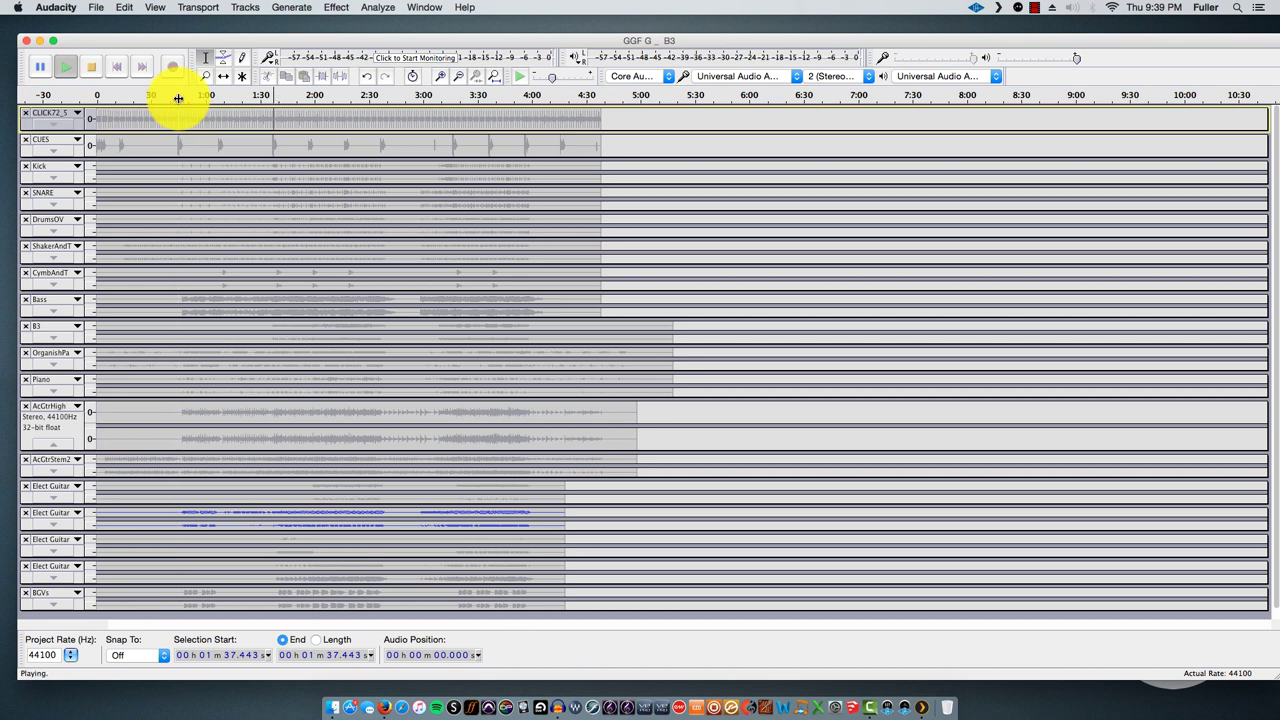
key("space")
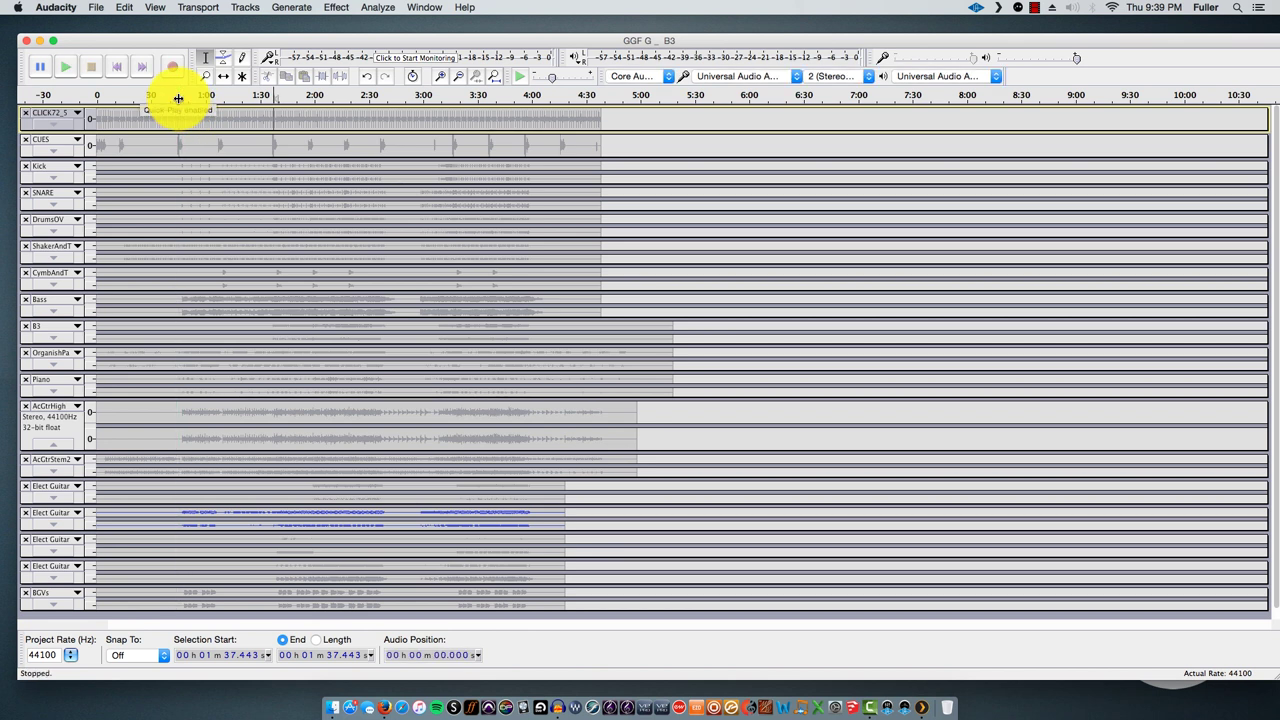
left_click(179, 99)
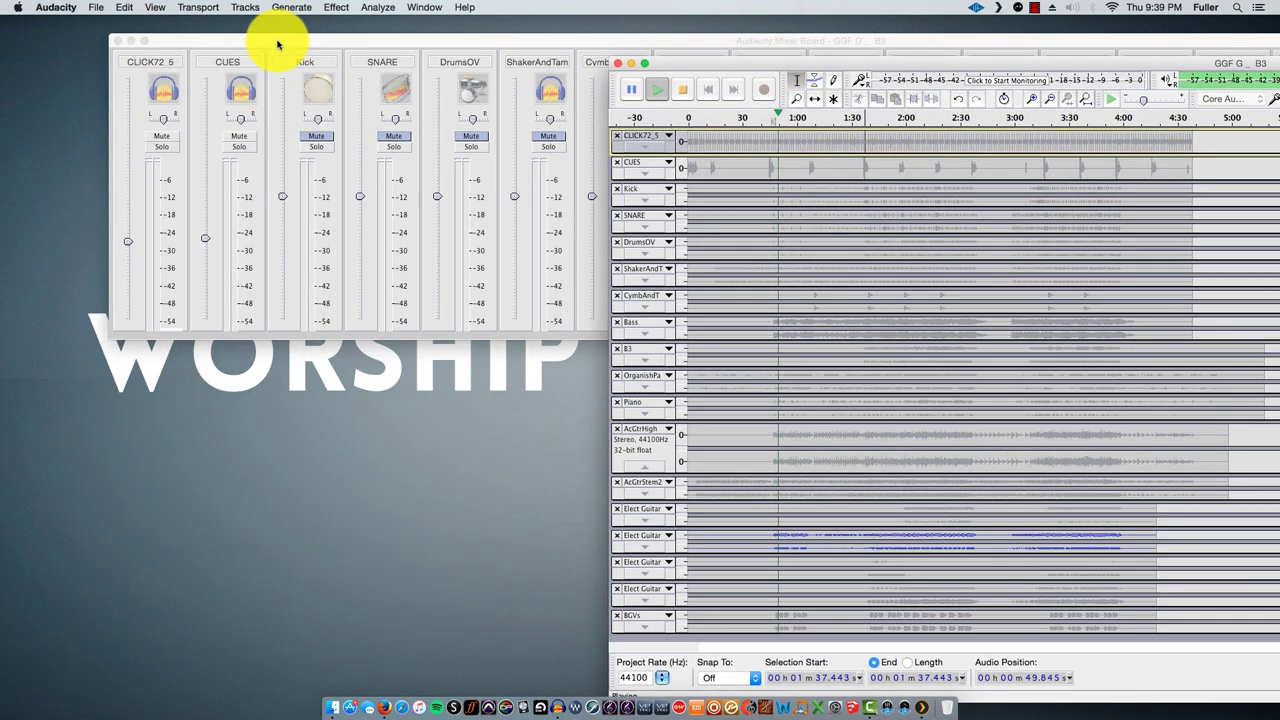
- Solo CLICK72_5 and CUES in the Mixer Board, raising the click gain to about -12 dB and the cues gain slightly
left_click(277, 44)
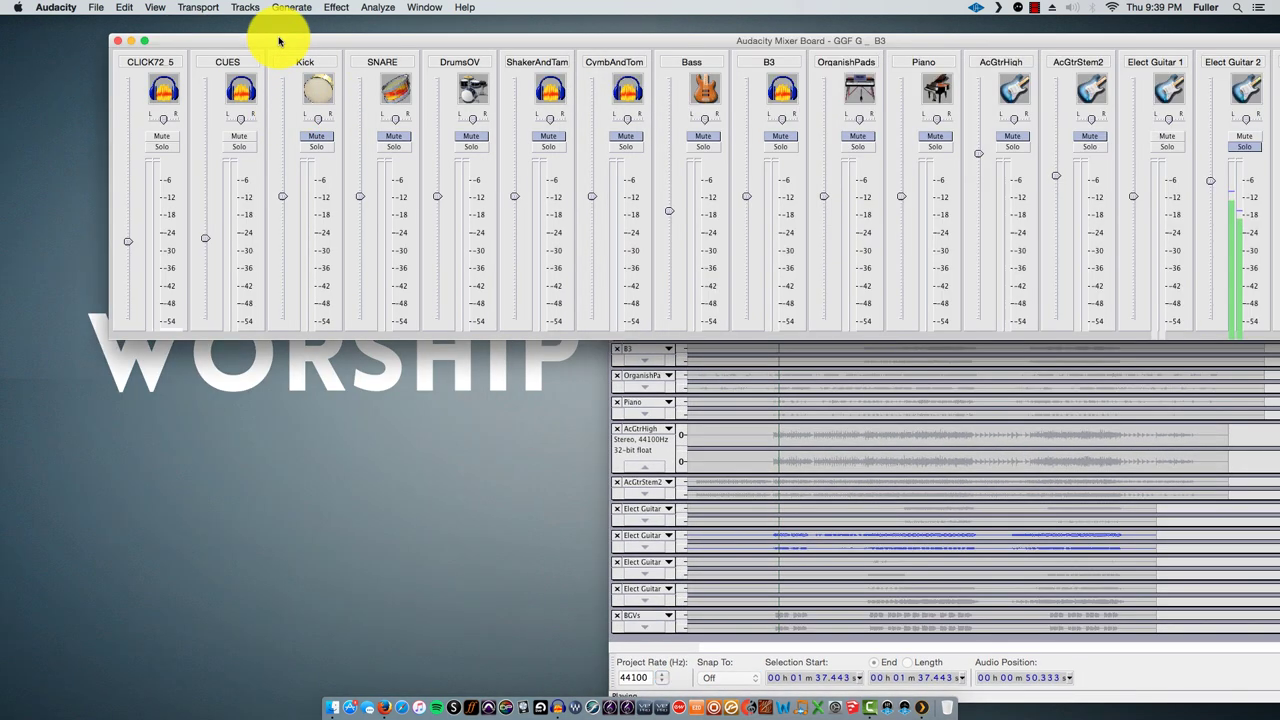
left_click(168, 147)
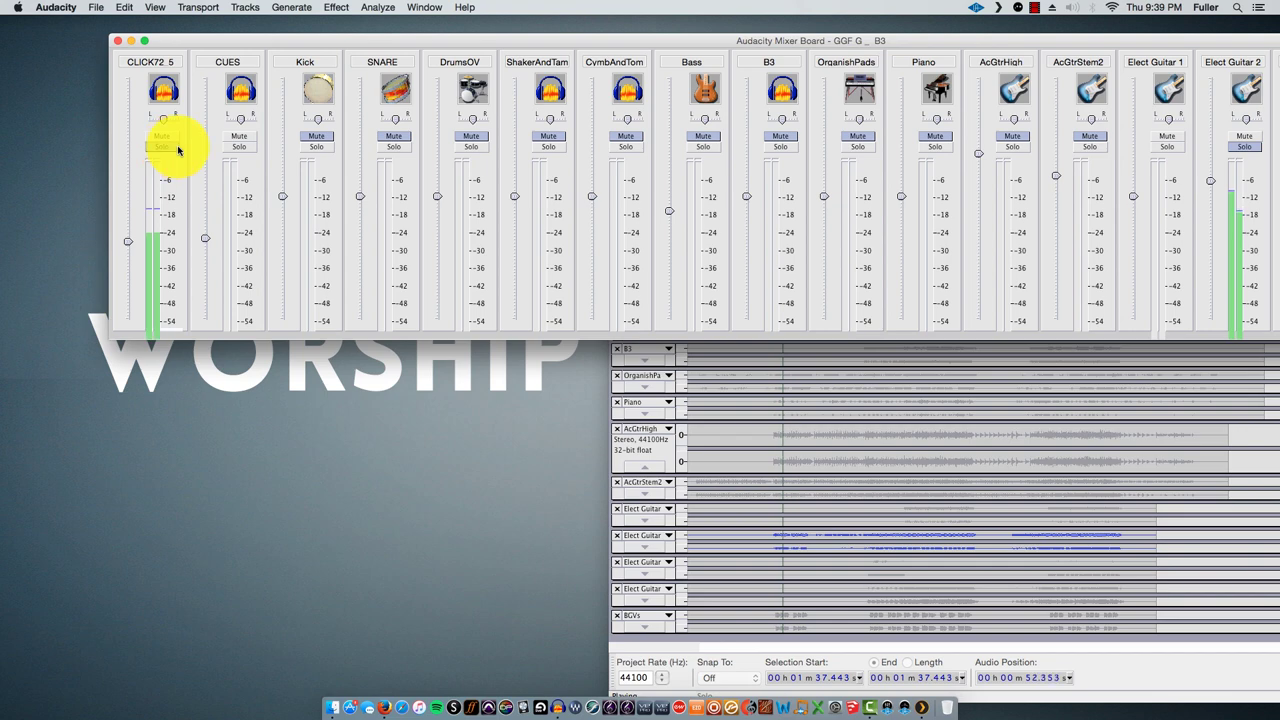
left_click(238, 147)
left_click_drag(139, 237, 114, 229)
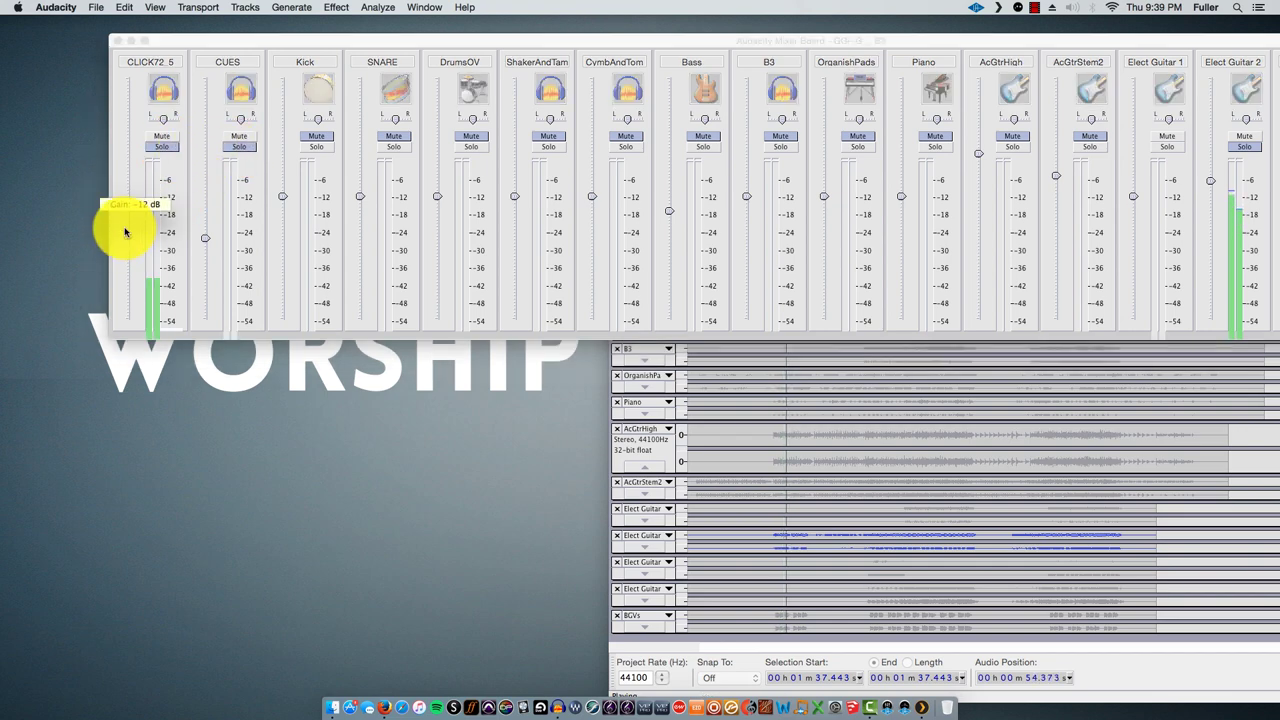
left_click_drag(194, 237, 205, 231)
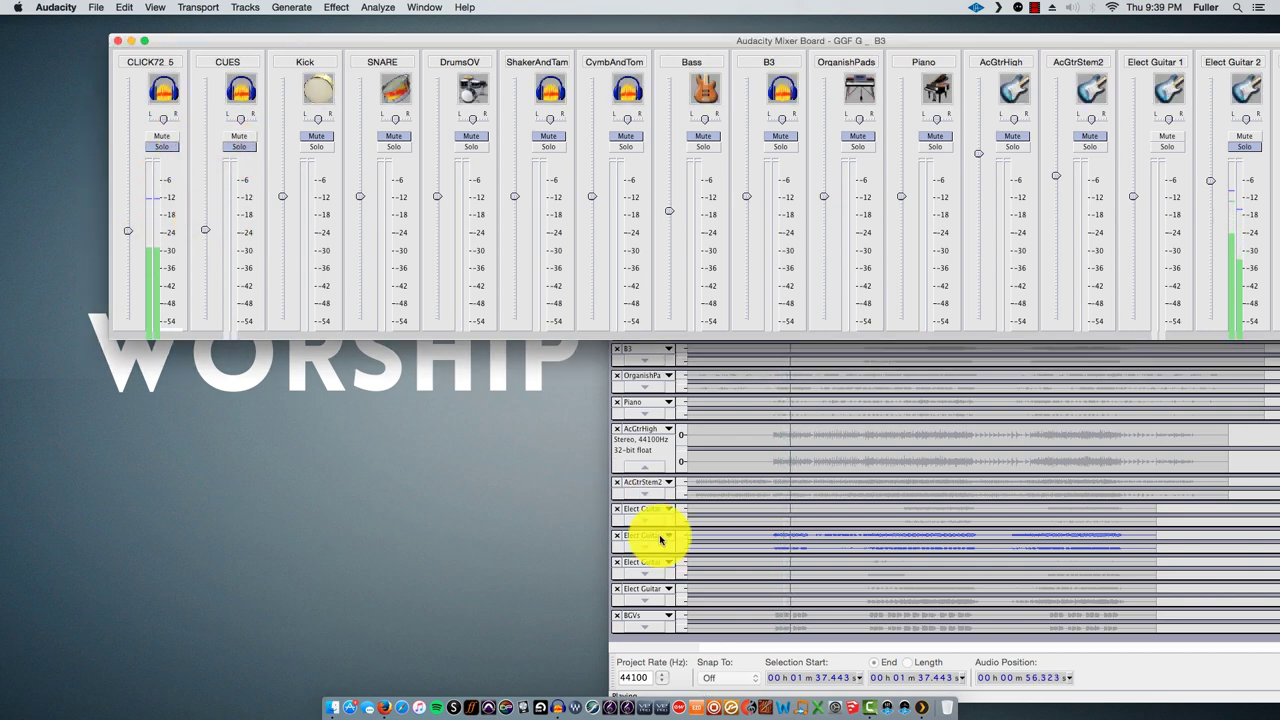
- Return to the track window, stop playback, and select about 0:40 to 4:05 across all tracks
left_click(737, 646)
left_click_drag(699, 65, 164, 48)
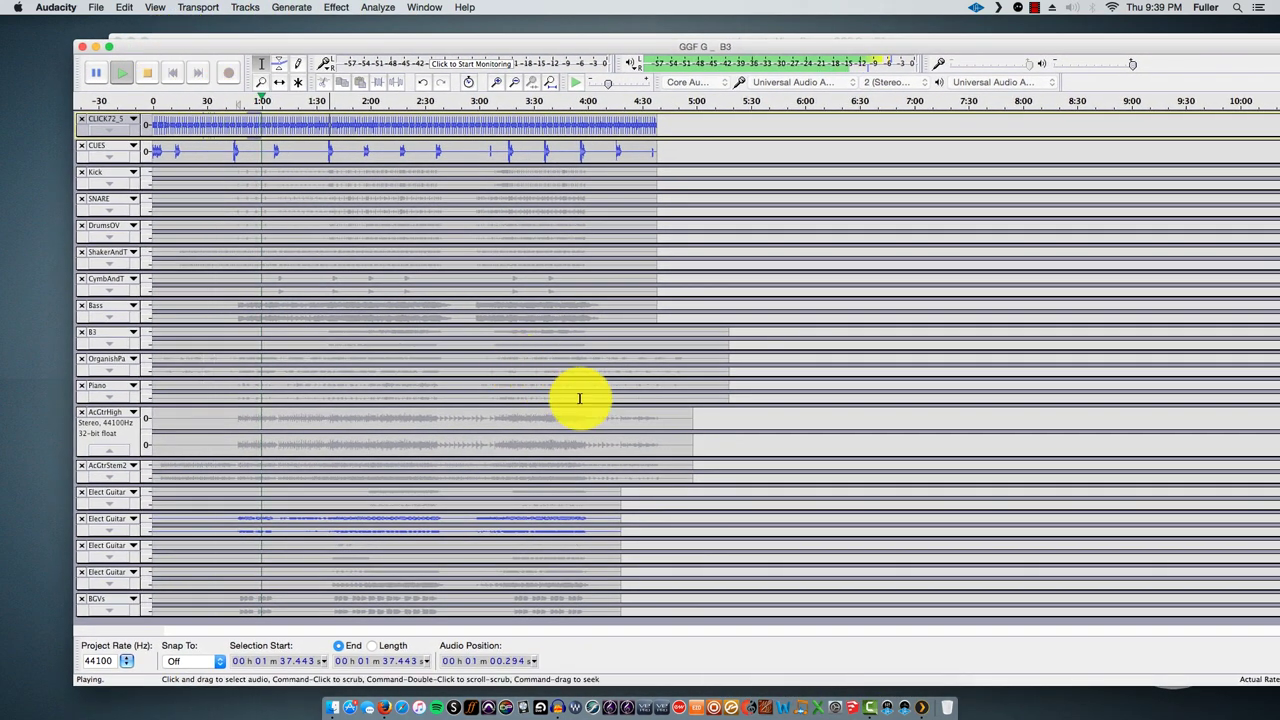
key("space")
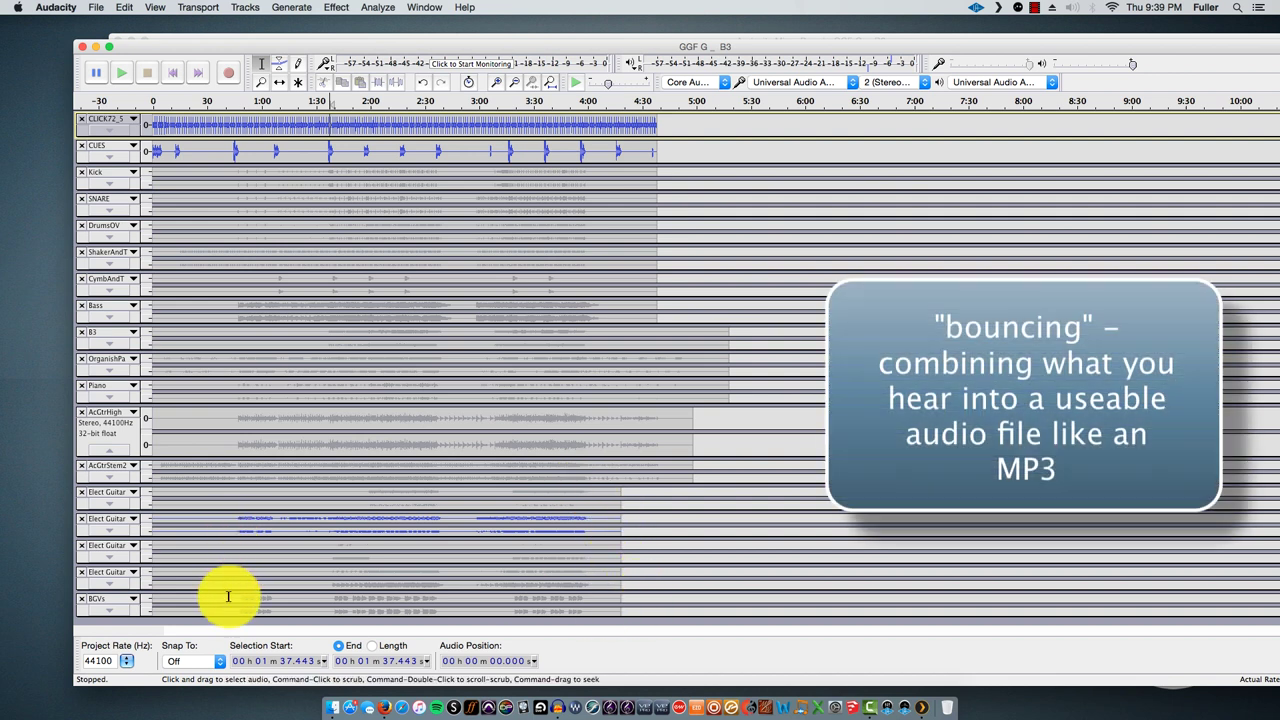
left_click_drag(225, 608, 595, 114)
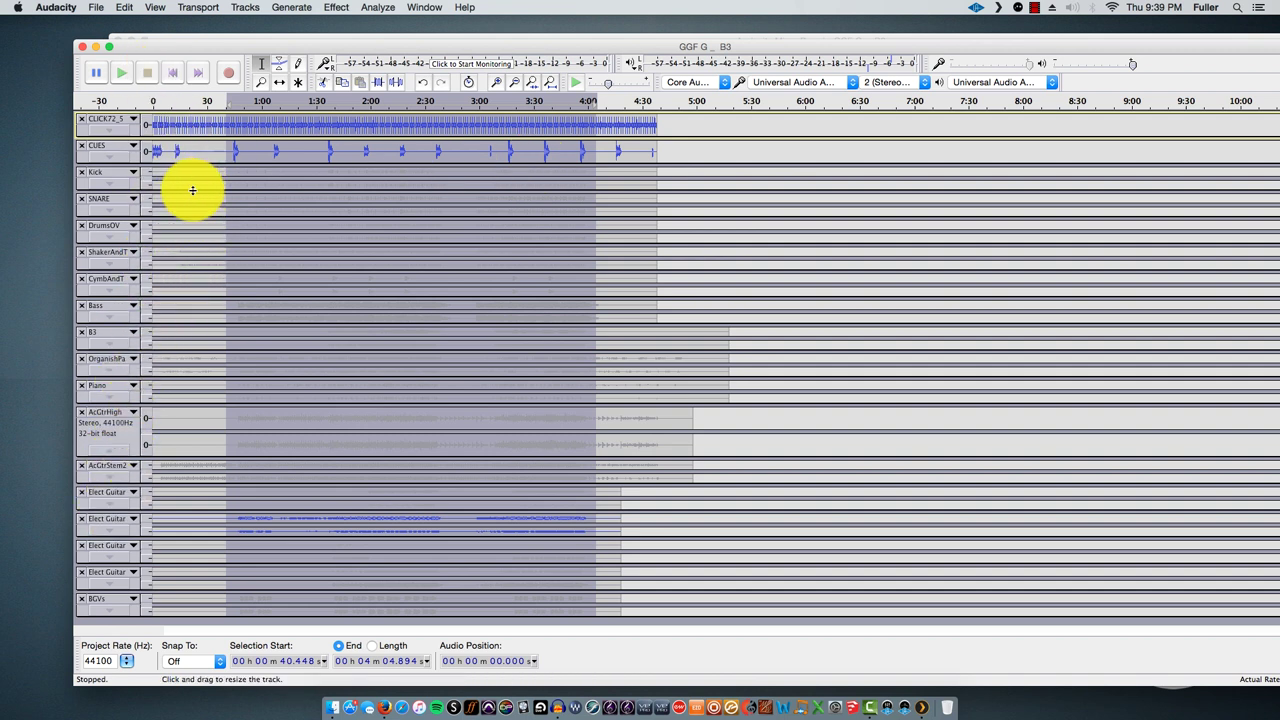
- Start an audio export and choose the G_GoodGoodFather folder inside WT Multitracks on the Desktop as its location
left_click(95, 7)
left_click(120, 193)
left_click(512, 220)
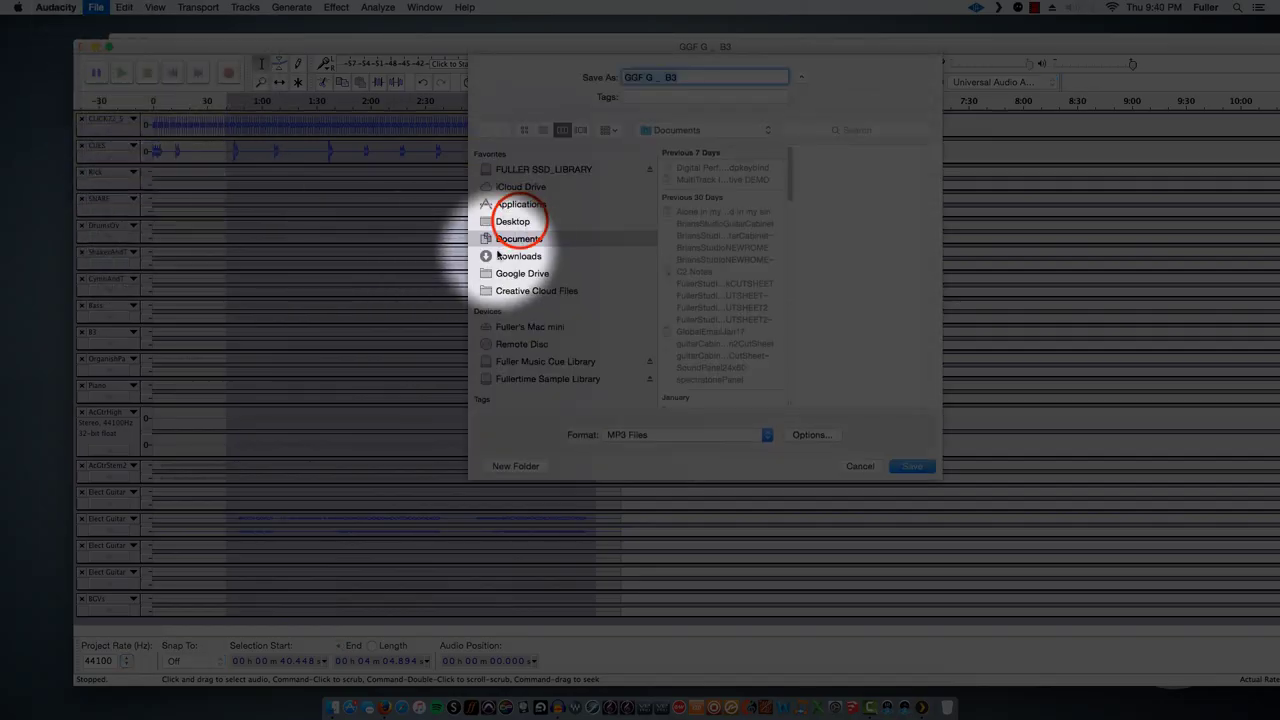
left_click(703, 178)
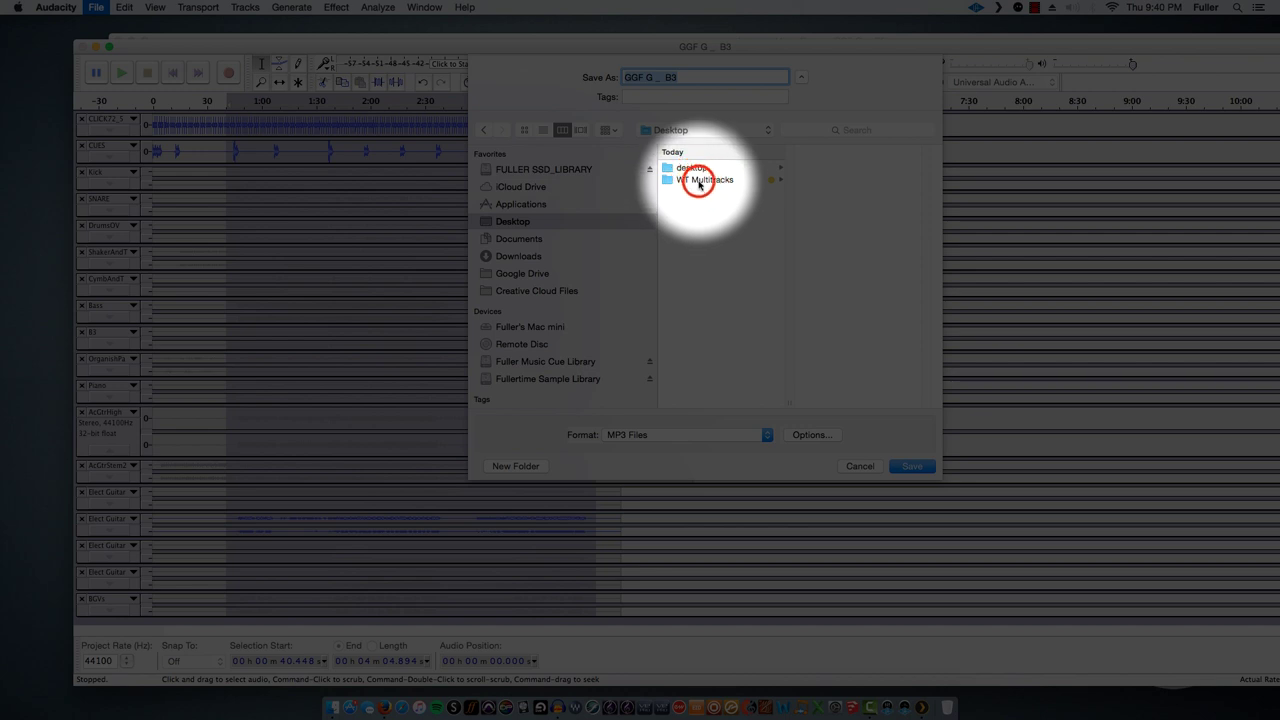
left_click(822, 165)
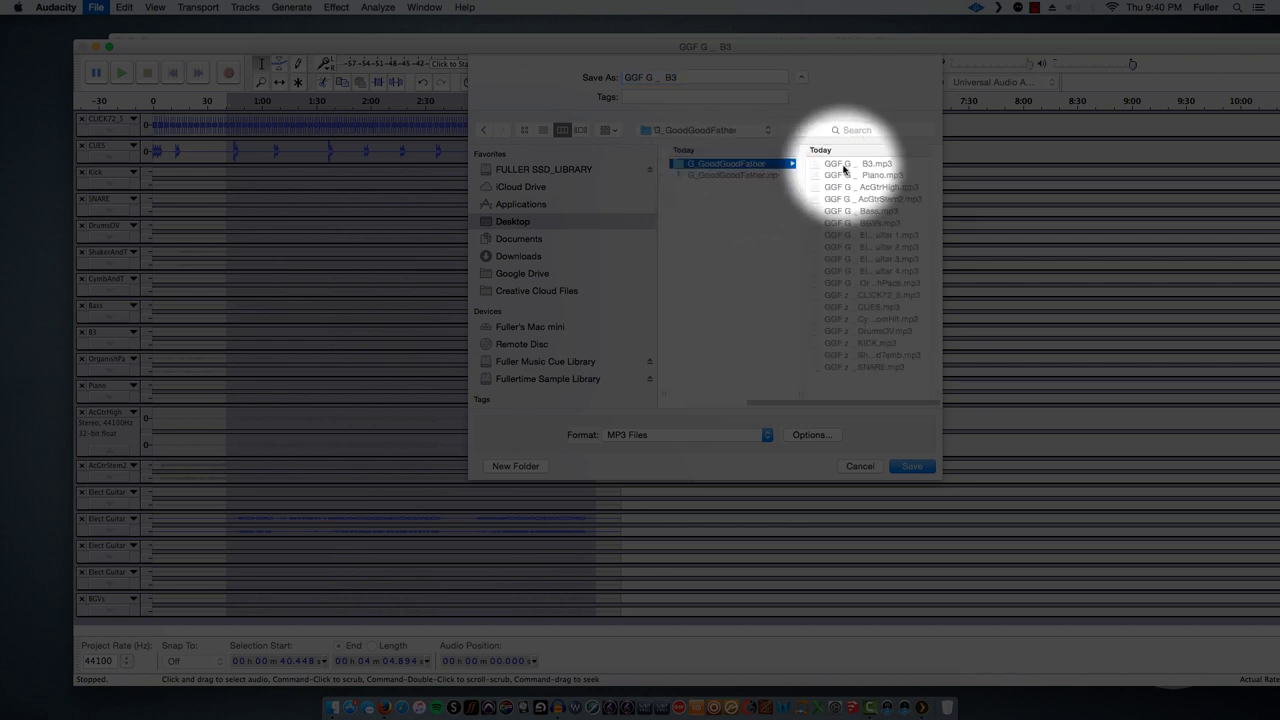
- Create a new folder named "Band Mix" inside G_GoodGoodFather for the export
left_click(517, 466)
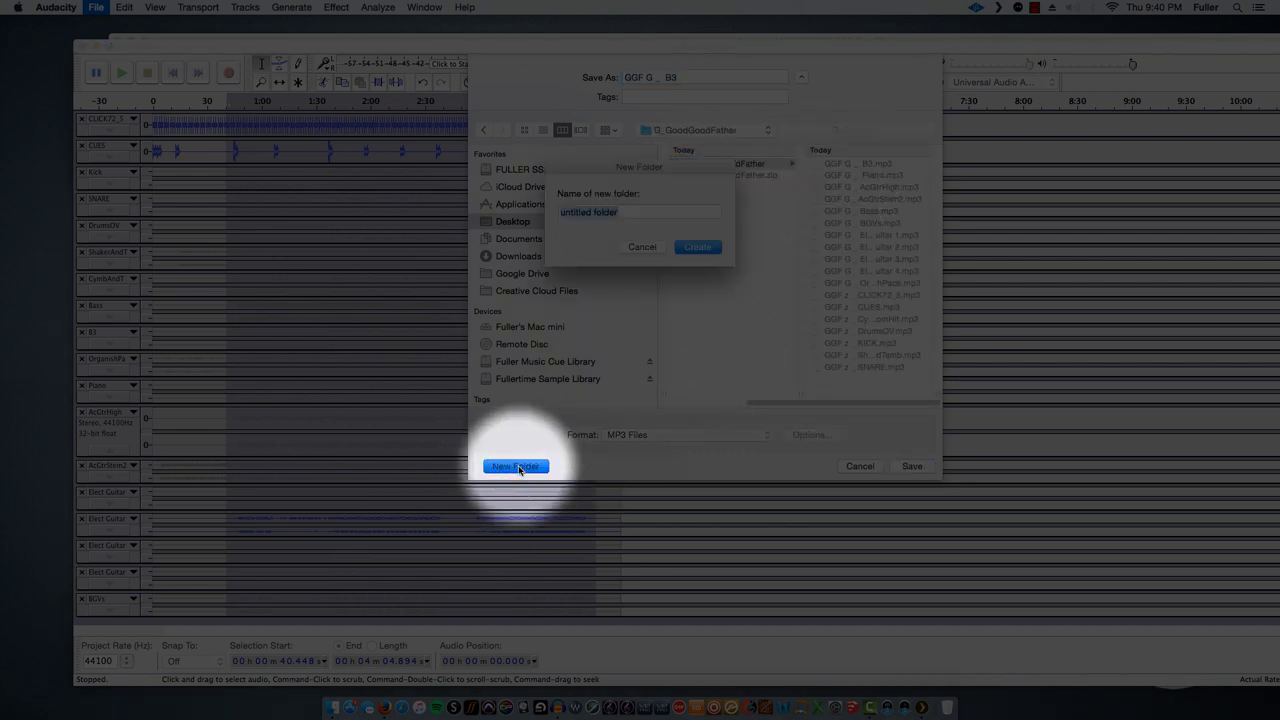
type("Band Mix")
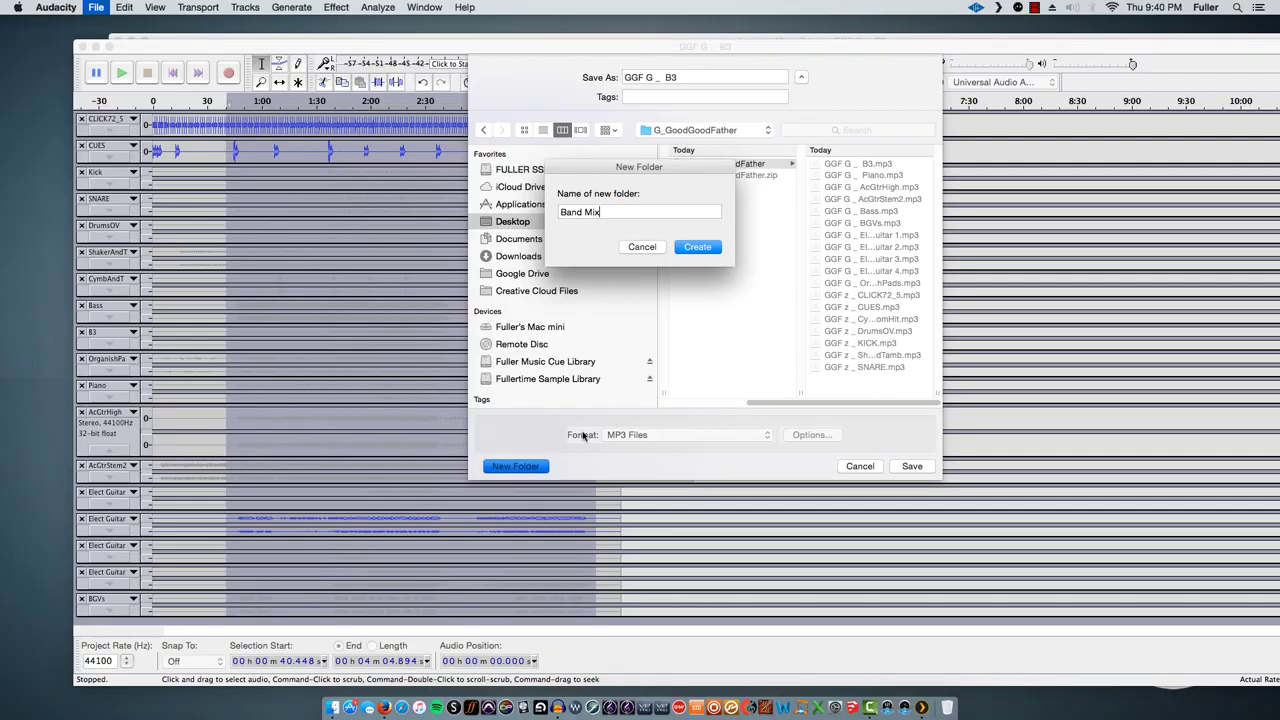
left_click(699, 248)
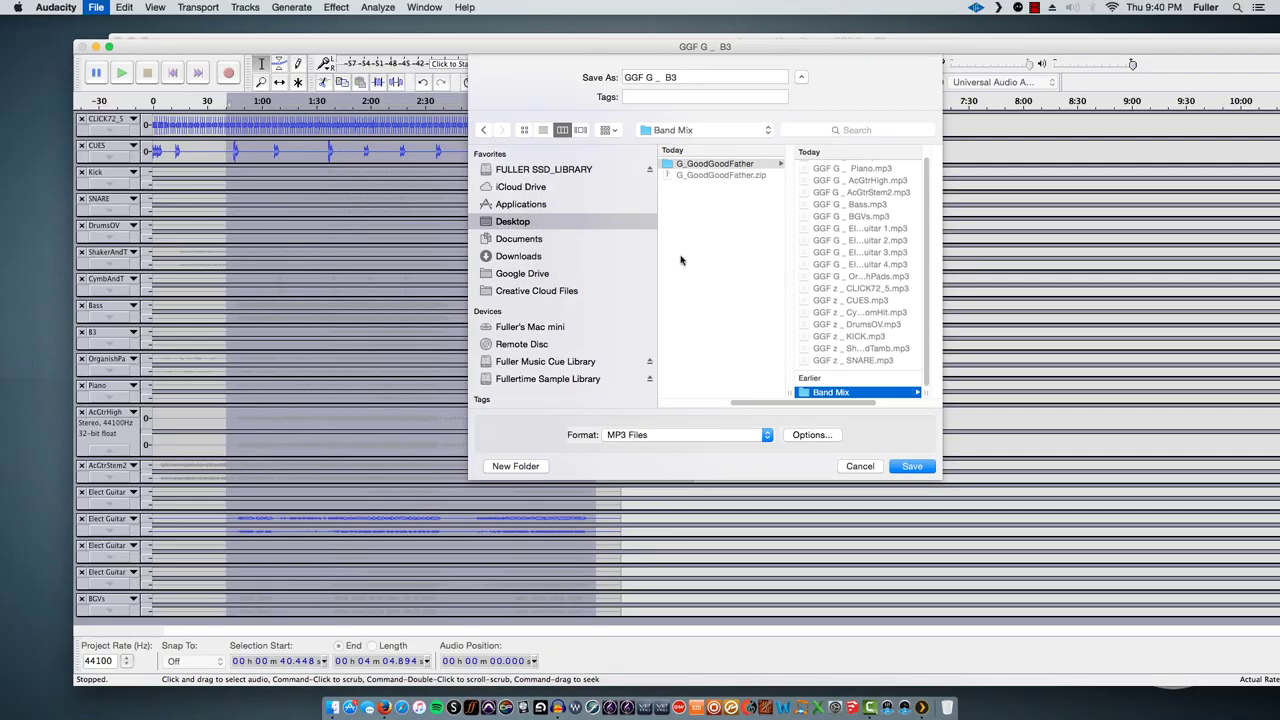
- Name the export "Electric Guitar 1 Parts And Click ONLY" in the Band Mix folder, with MP3 Files as the format
left_click(842, 170)
left_click(672, 77)
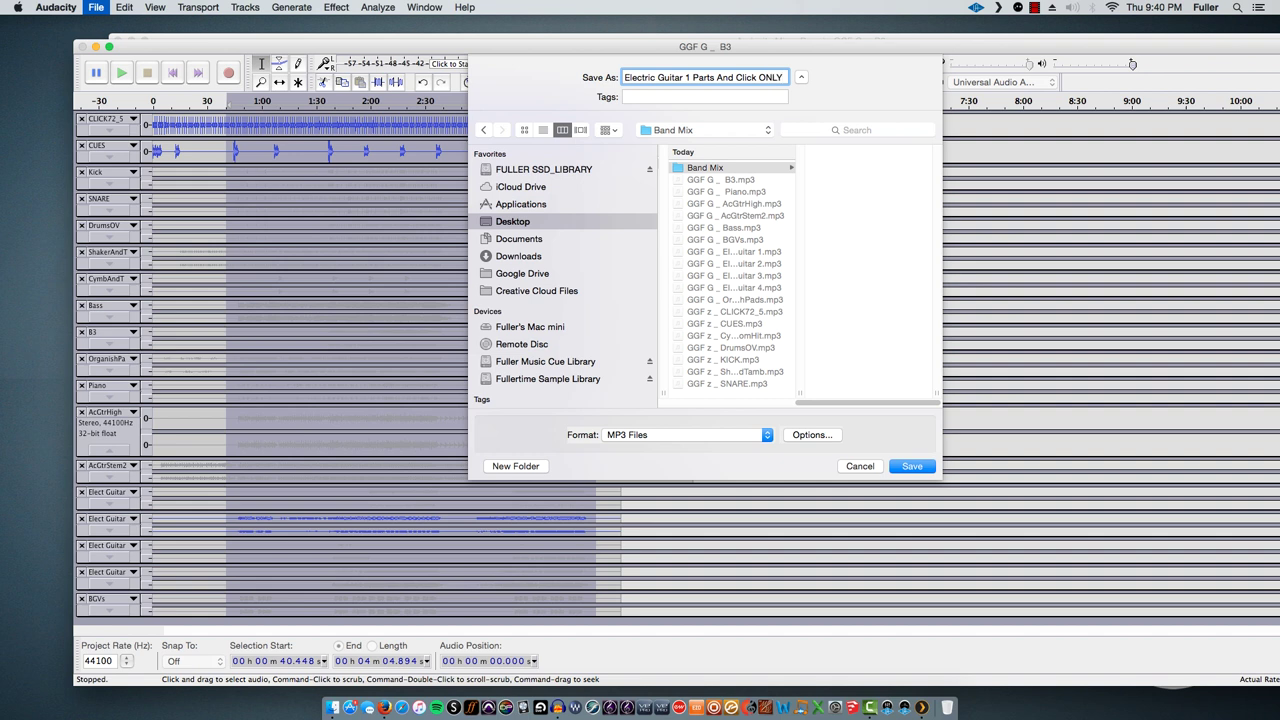
left_click(656, 440)
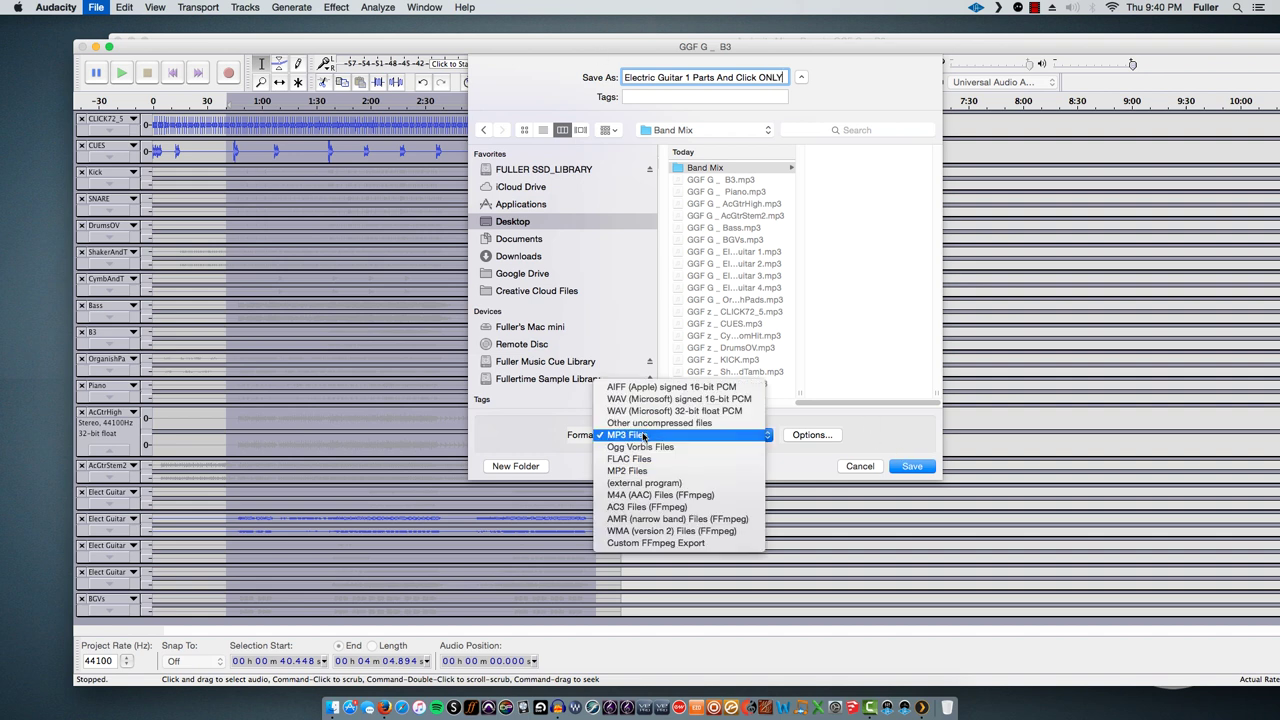
left_click(640, 437)
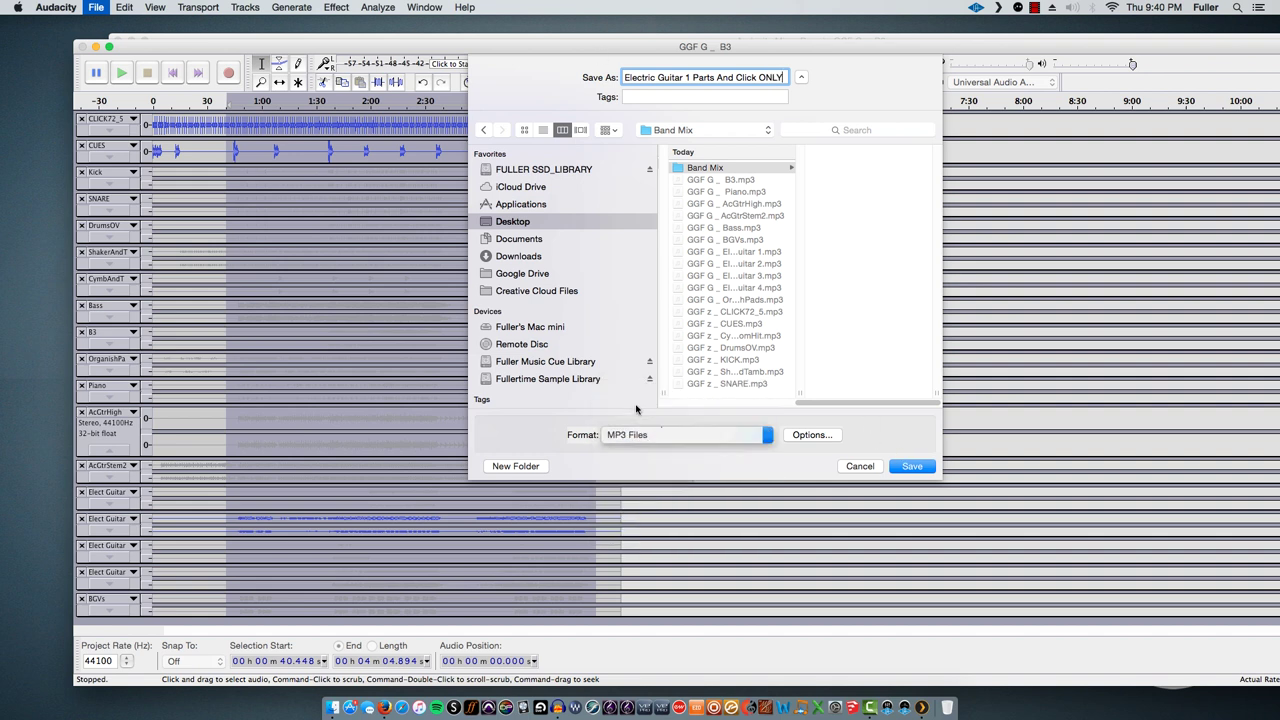
- Save the export, accept the stereo mixdown, and leave all the metadata fields blank
left_click(910, 467)
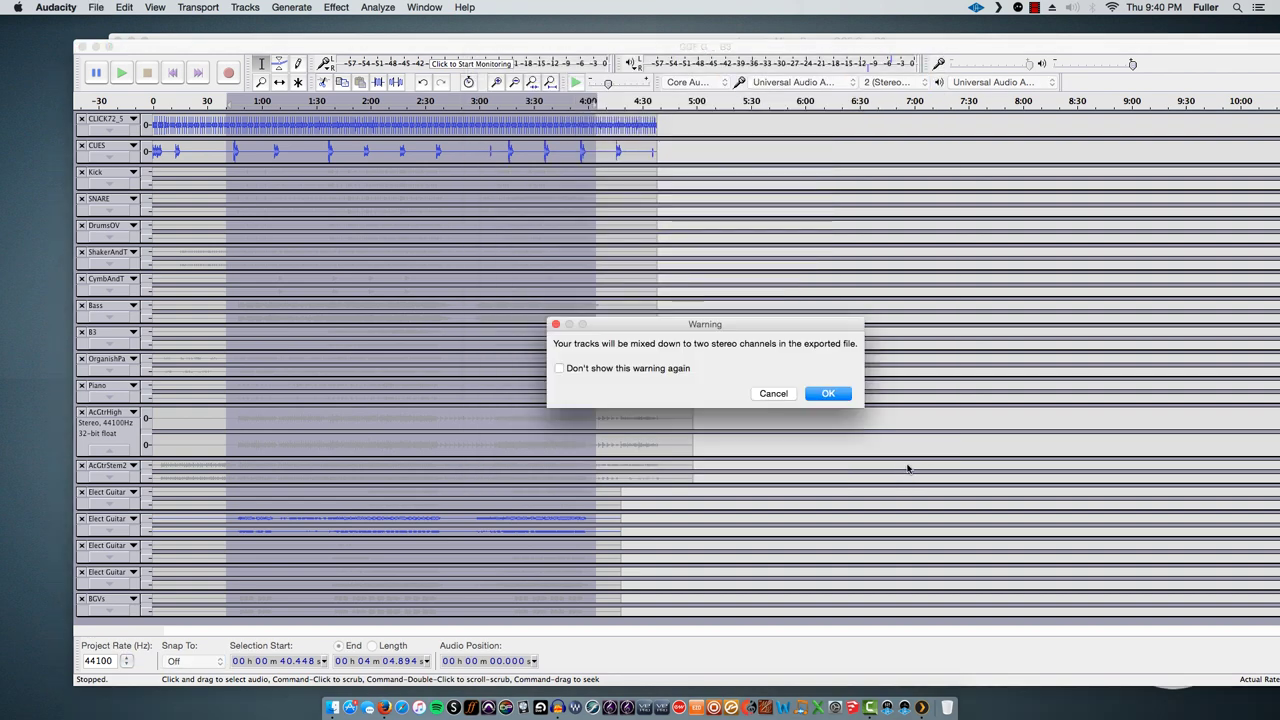
left_click(830, 395)
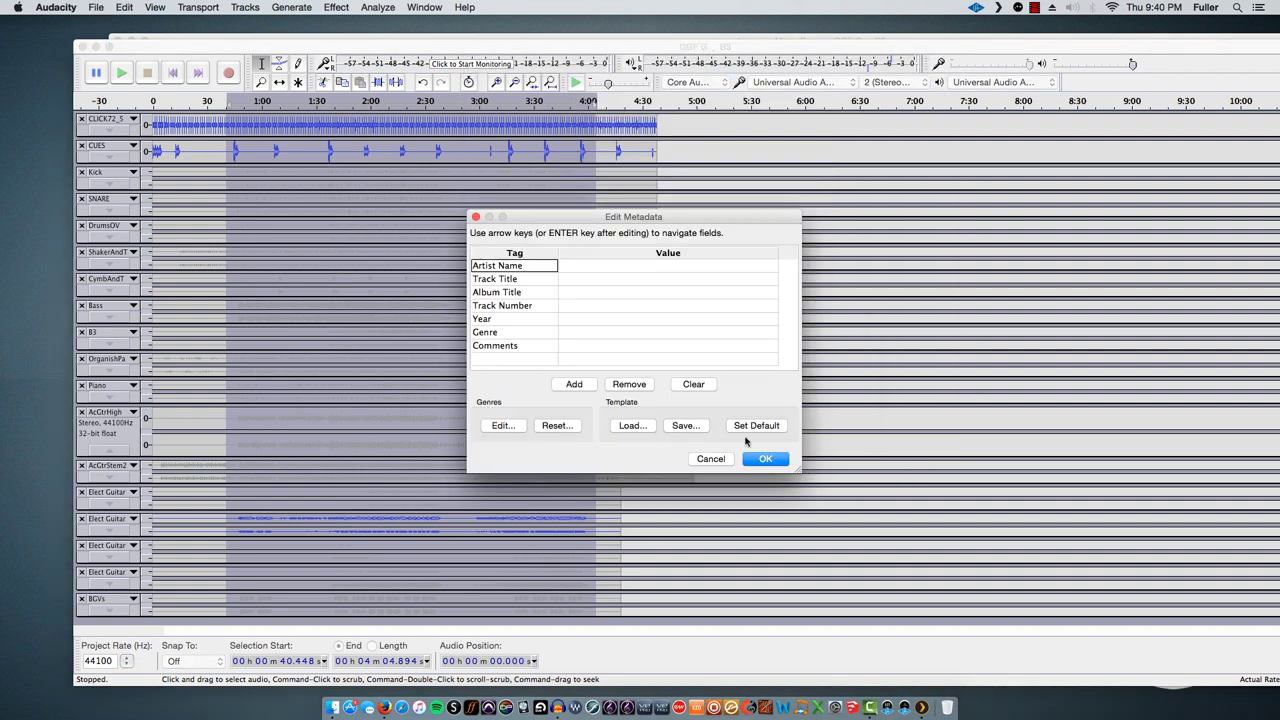
left_click(775, 460)
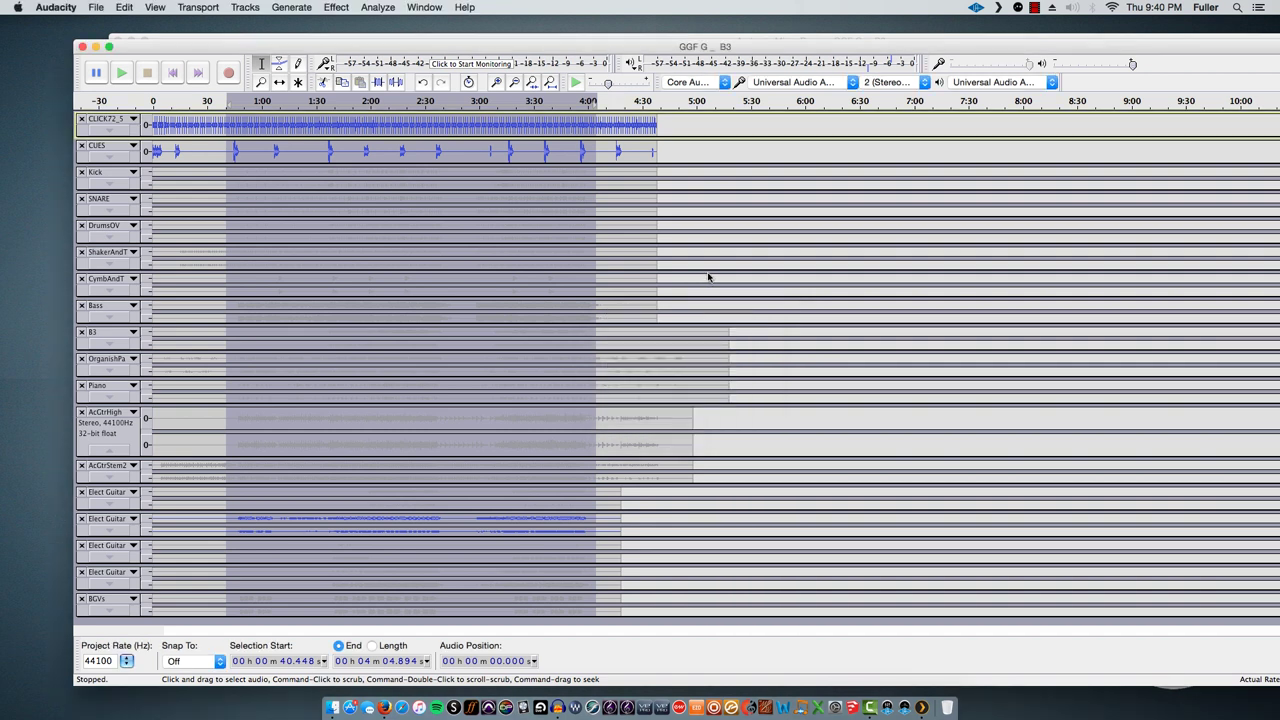
- Save the Audacity project as "master" in the WT Multitracks folder on the Desktop
key("super+s")
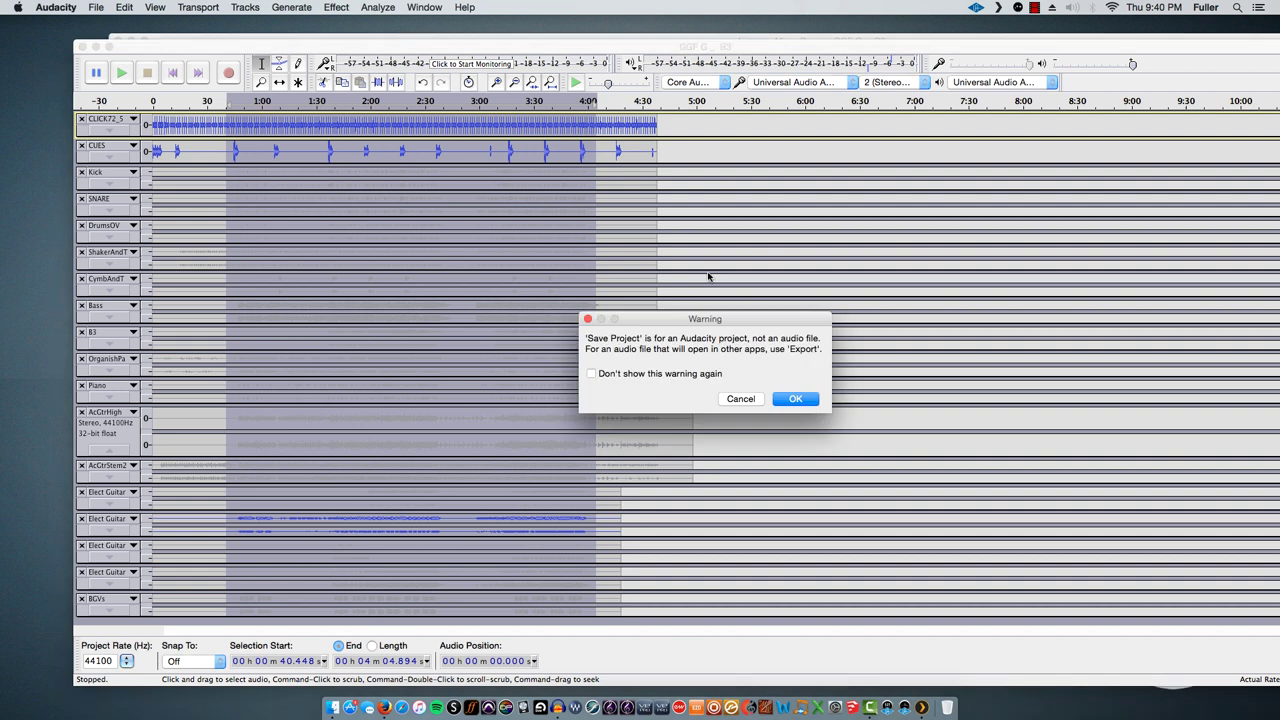
left_click(794, 400)
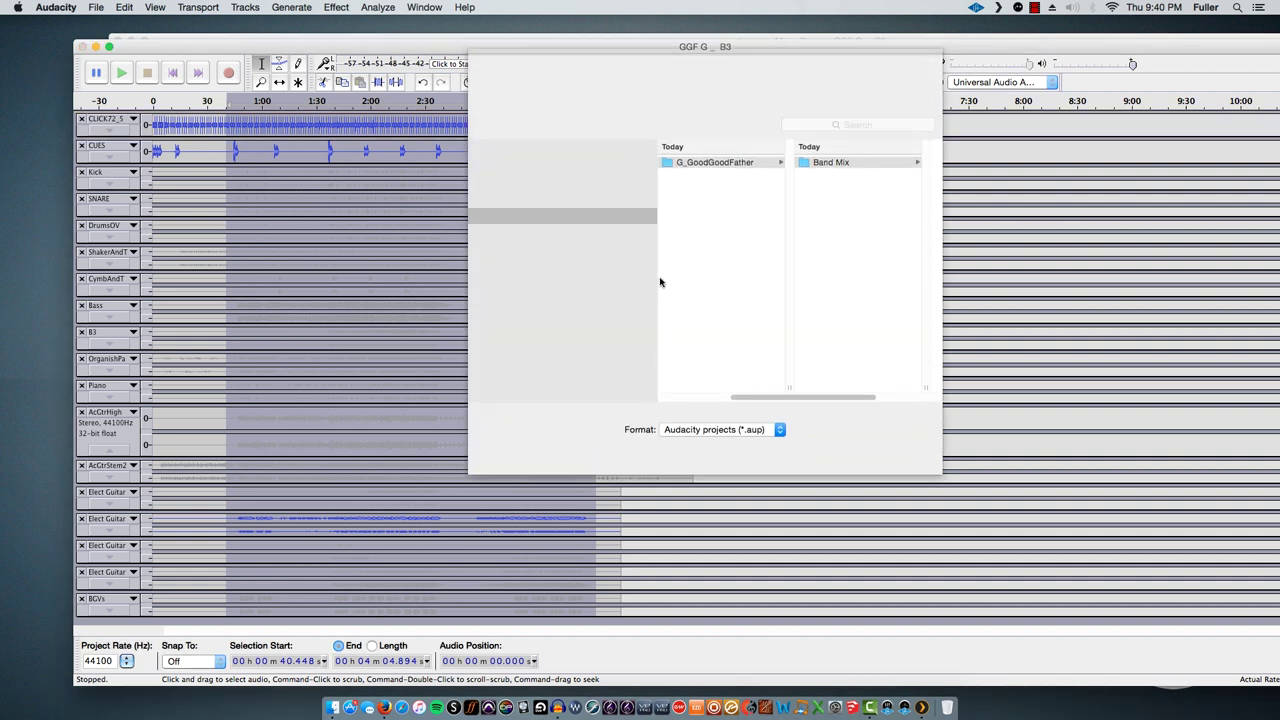
left_click(527, 223)
left_click(702, 180)
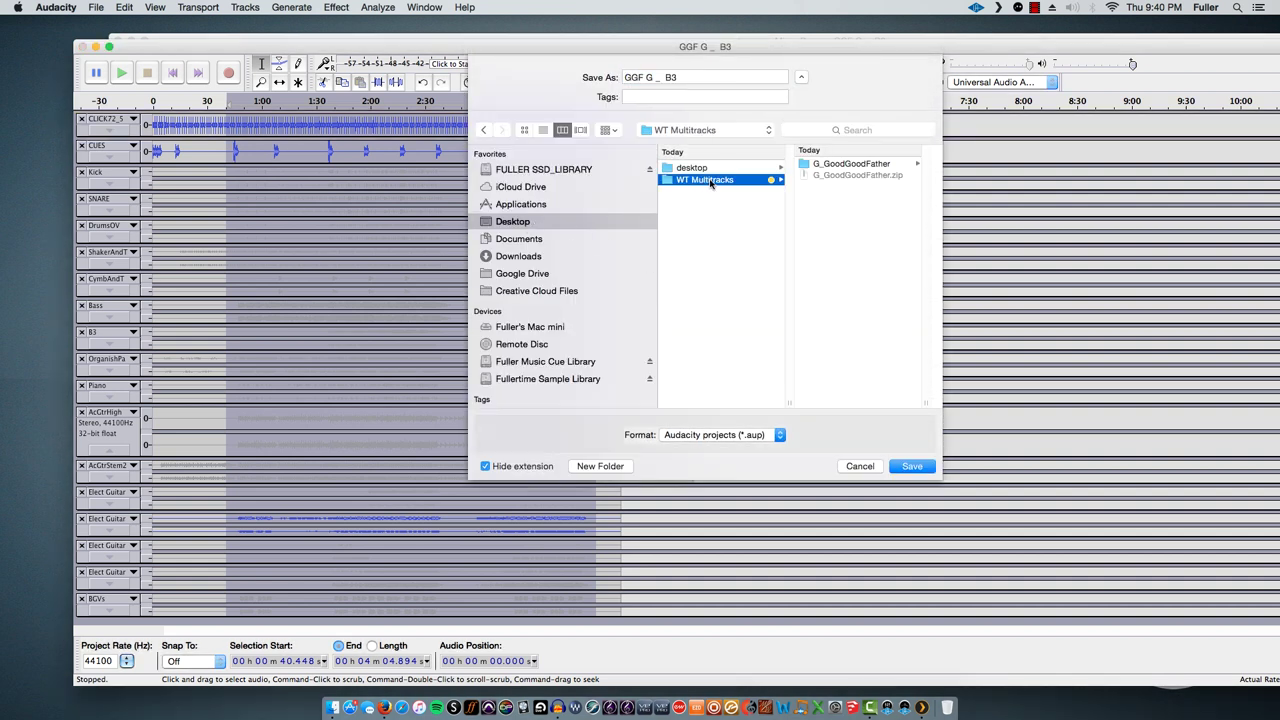
key("Tab")
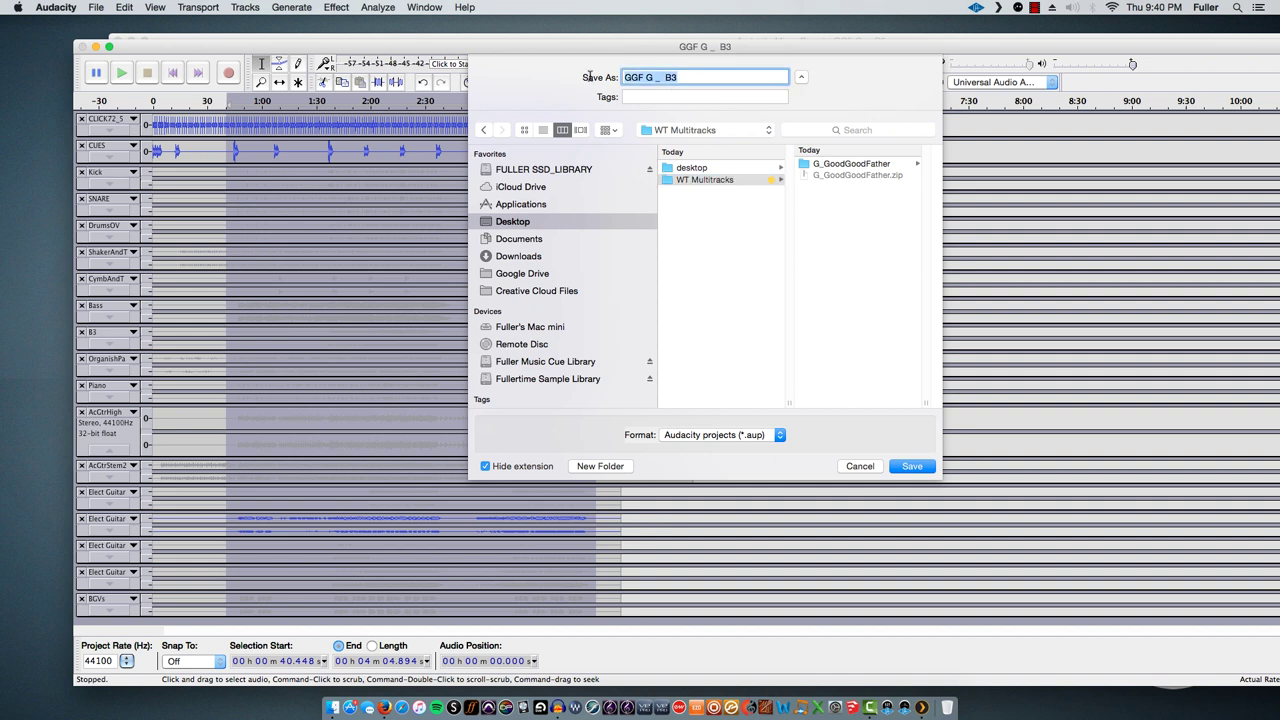
type("master")
key("Return")
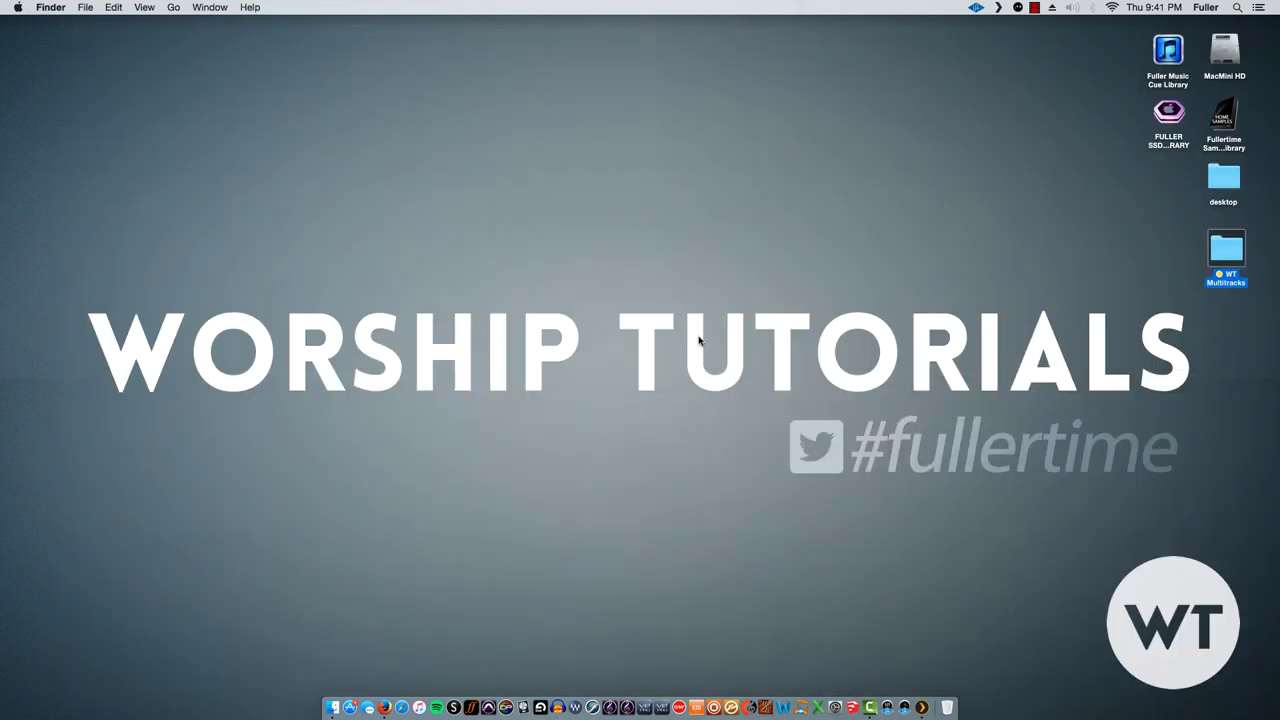
- In Finder, open the Band Mix folder inside WT Multitracks > G_GoodGoodFather and preview "Electric Guitar 1 Parts And Click ONLY.mp3"
left_click(699, 341)
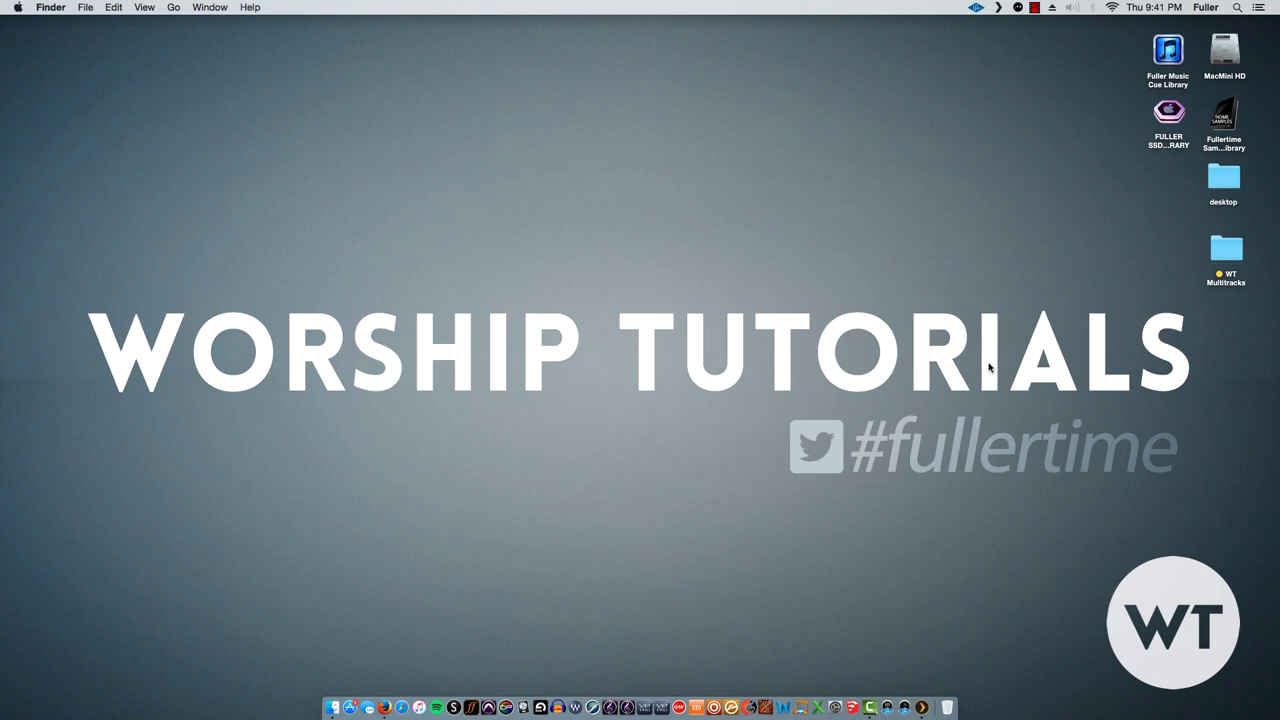
double_click(1227, 255)
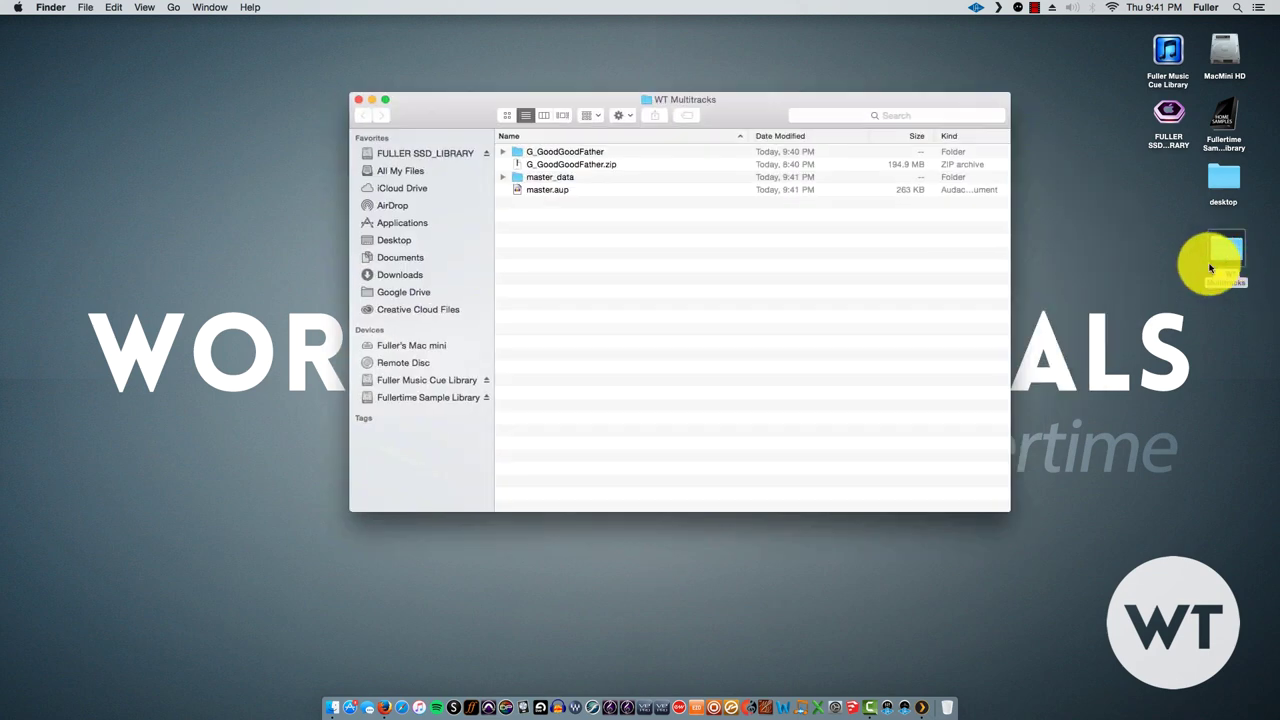
double_click(573, 153)
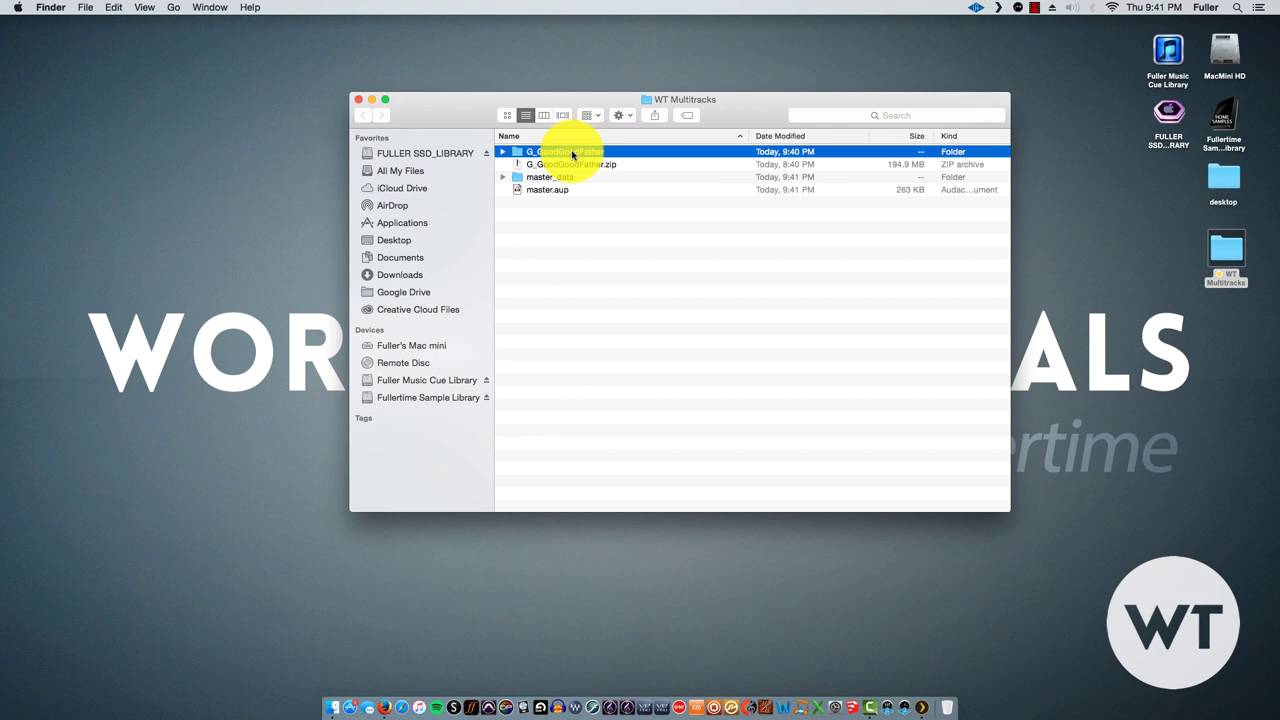
double_click(549, 153)
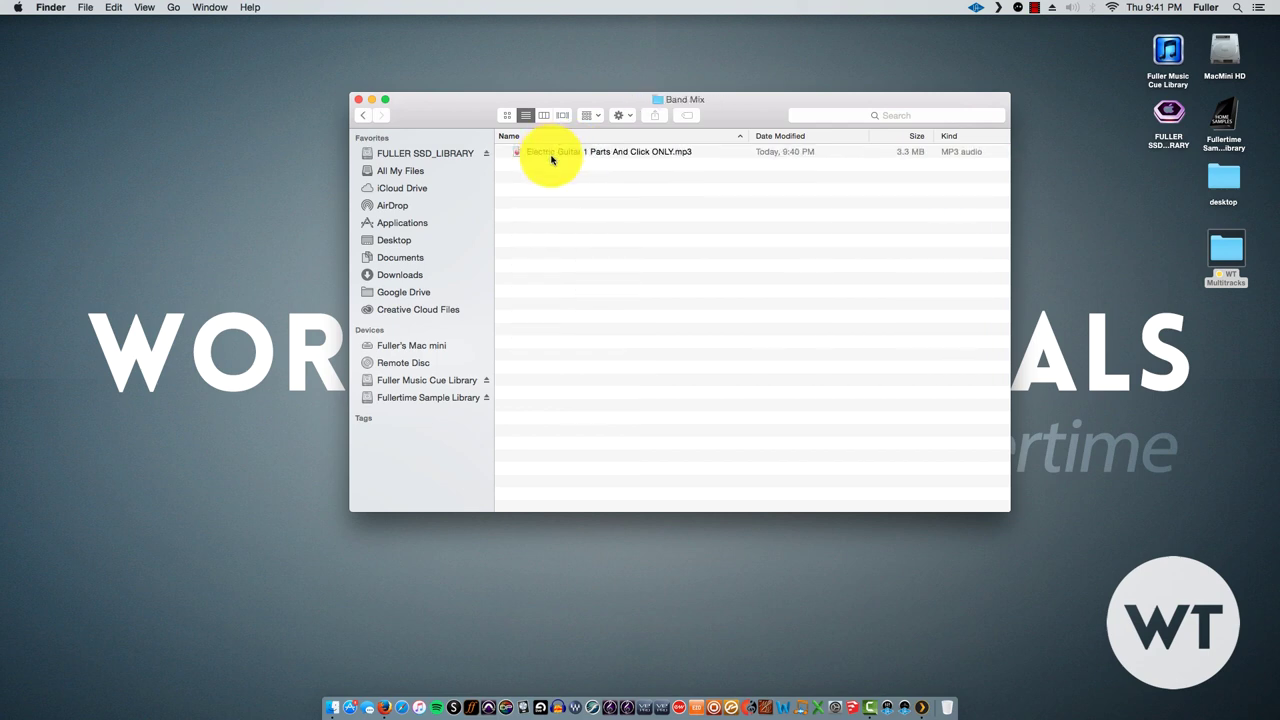
left_click(604, 153)
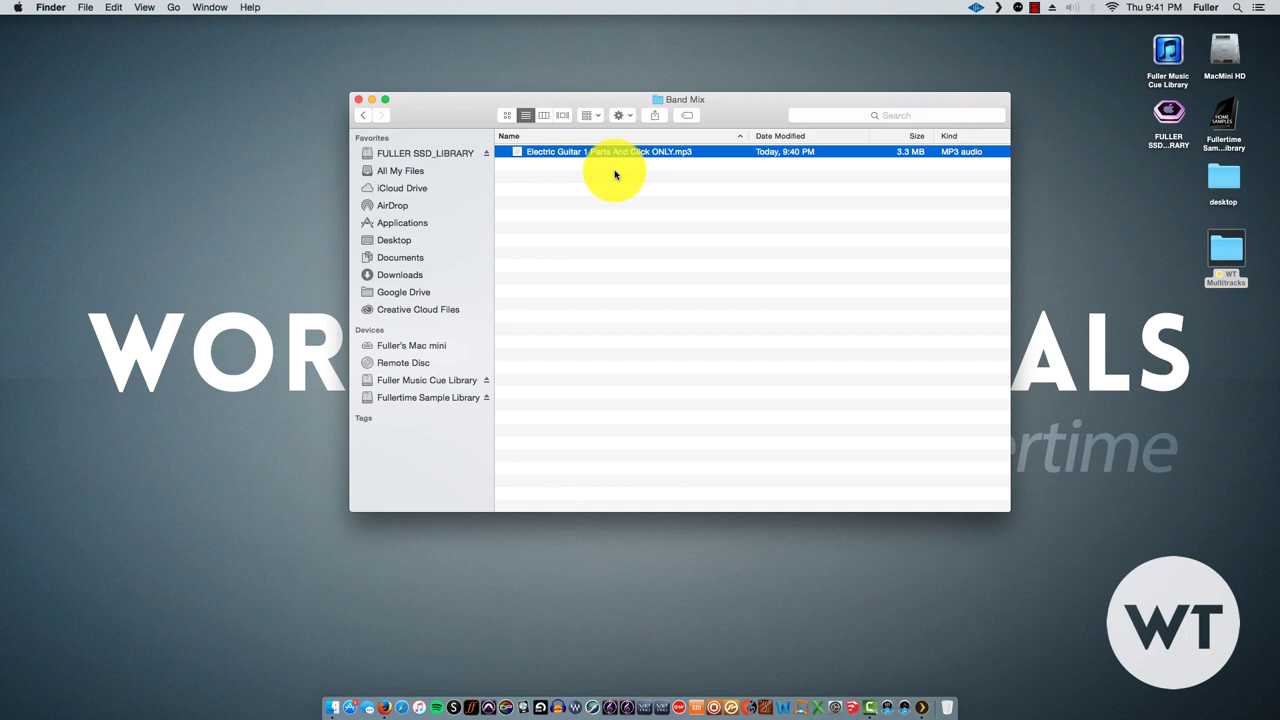
key("space")
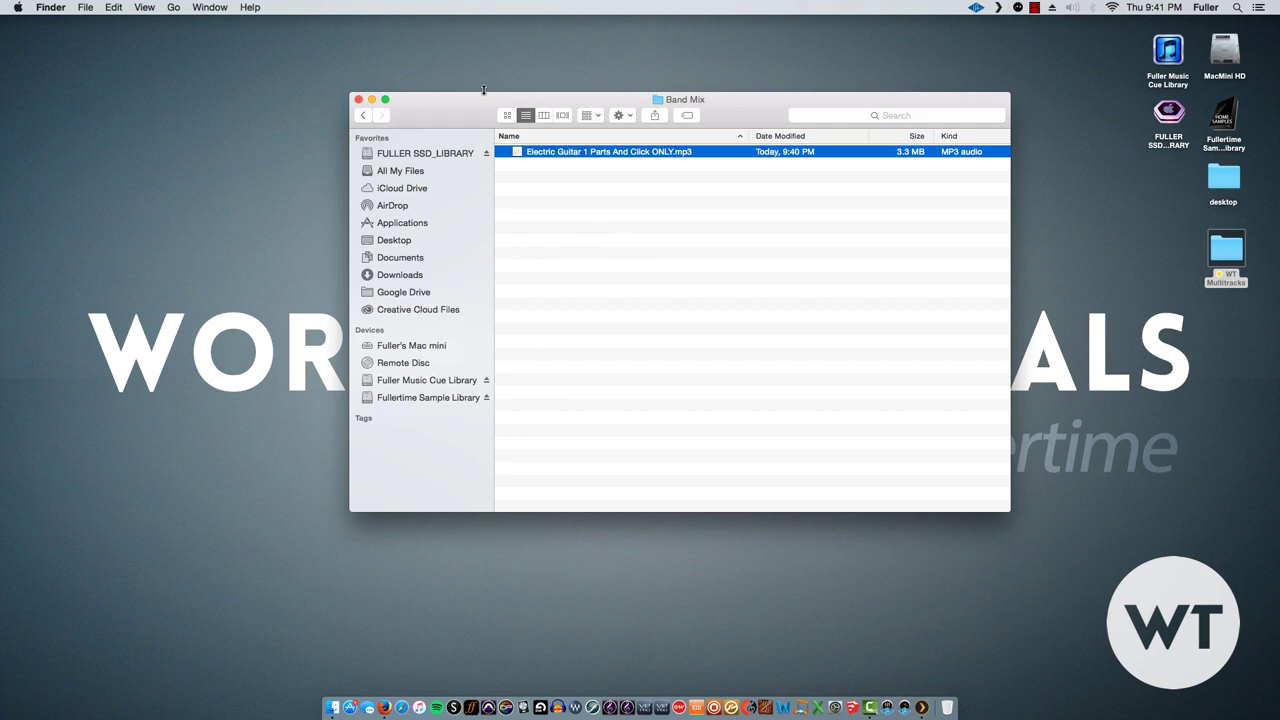
- Close the Band Mix folder window and move the "desktop" folder icon slightly closer to the WT Multitracks folder
left_click(358, 100)
left_click(886, 220)
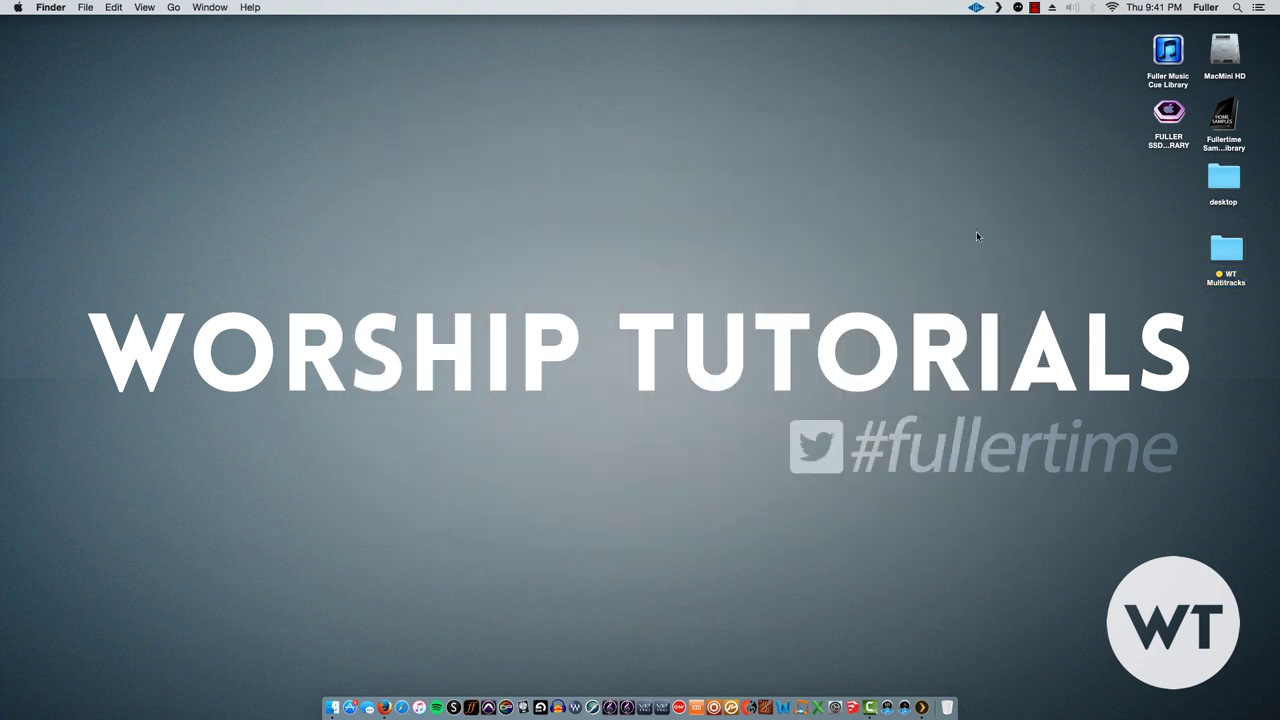
left_click_drag(1227, 190, 1233, 199)
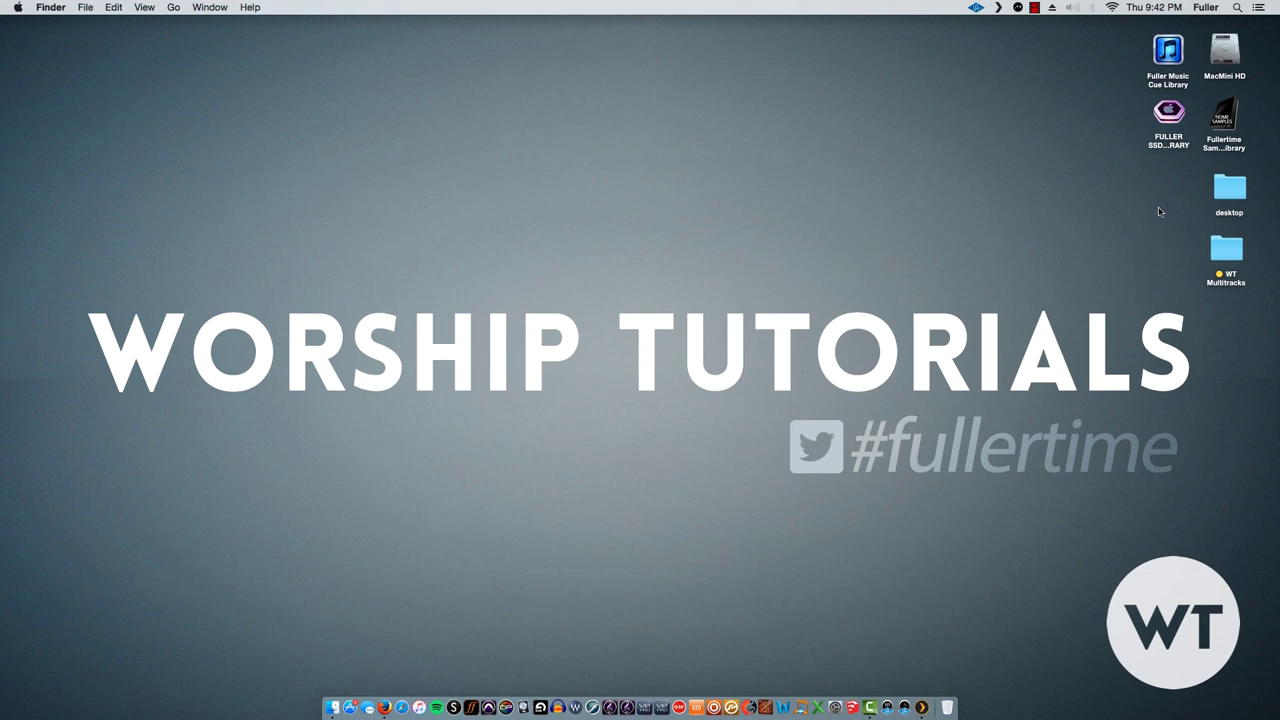